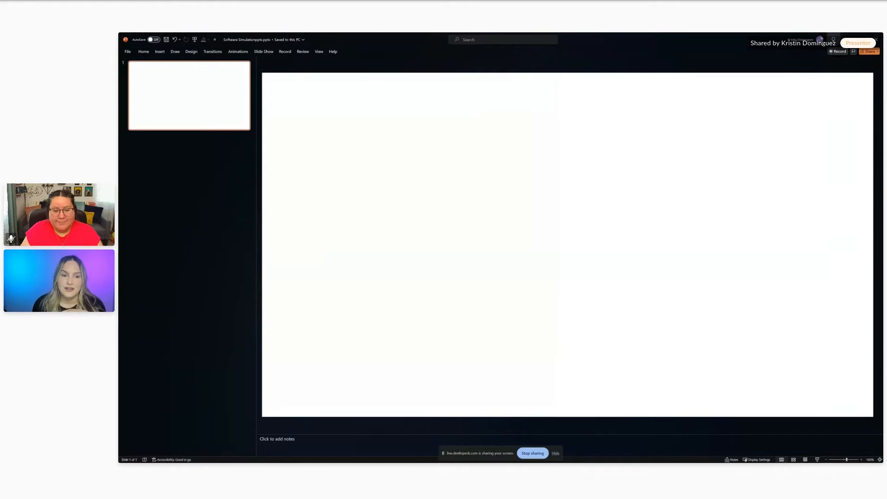
# Minimise the presentation window and open the Windows display settings from the desktop.
pyautogui.click(240, 215)
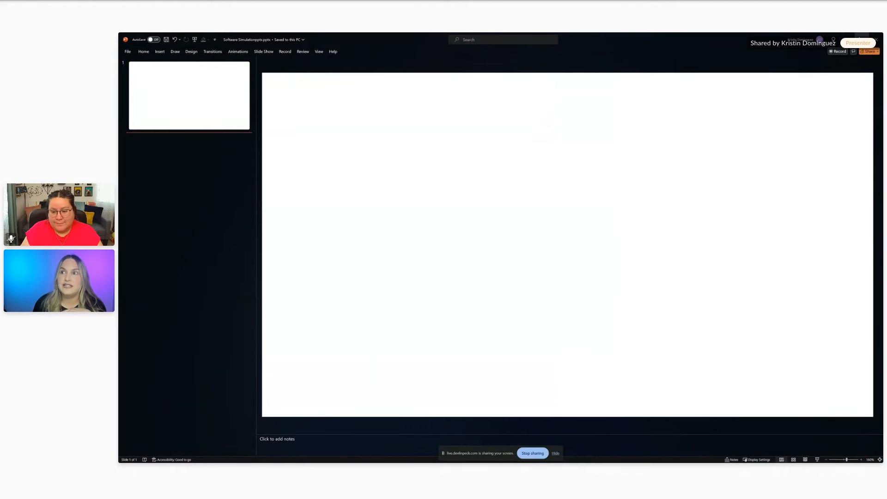
pyautogui.click(847, 37)
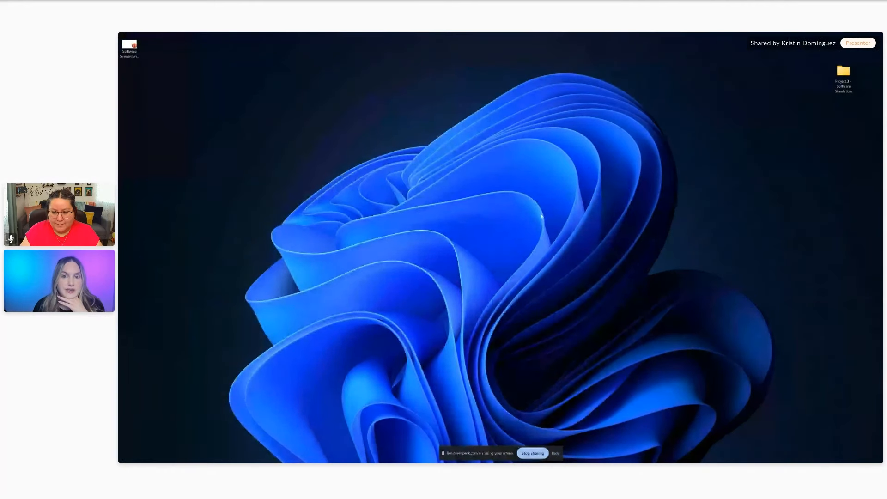
pyautogui.rightClick(680, 227)
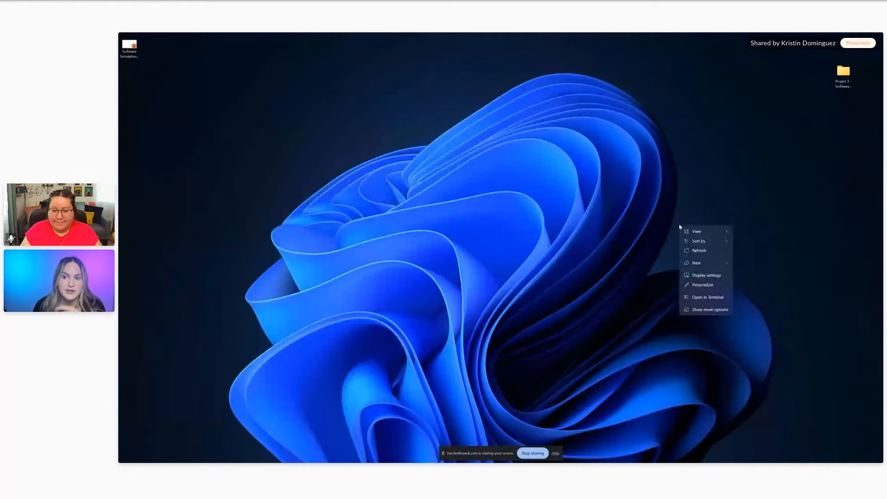
pyautogui.click(706, 275)
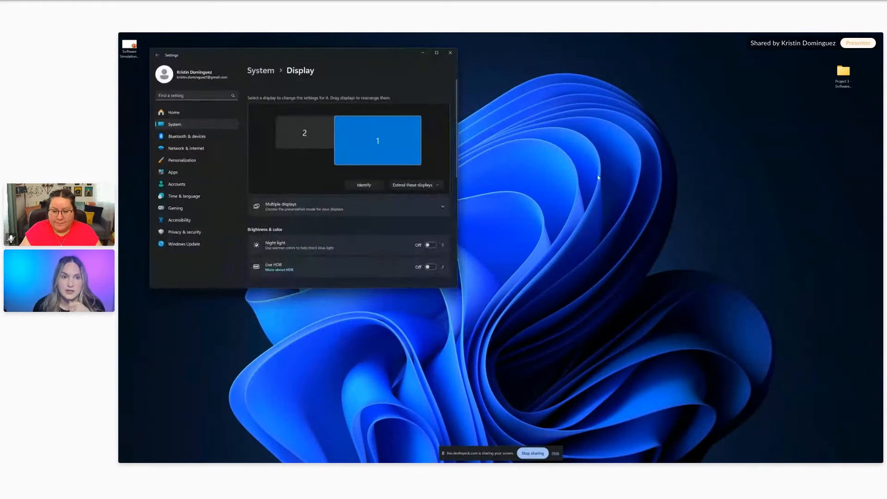
# Set the display resolution to 1600 × 900, keep the changed display settings and minimise the Settings window.
pyautogui.moveTo(353, 60); pyautogui.dragTo(765, 97)
pyautogui.scroll(-2, 831, 277)
pyautogui.scroll(-2, 831, 277)
pyautogui.click(827, 276)
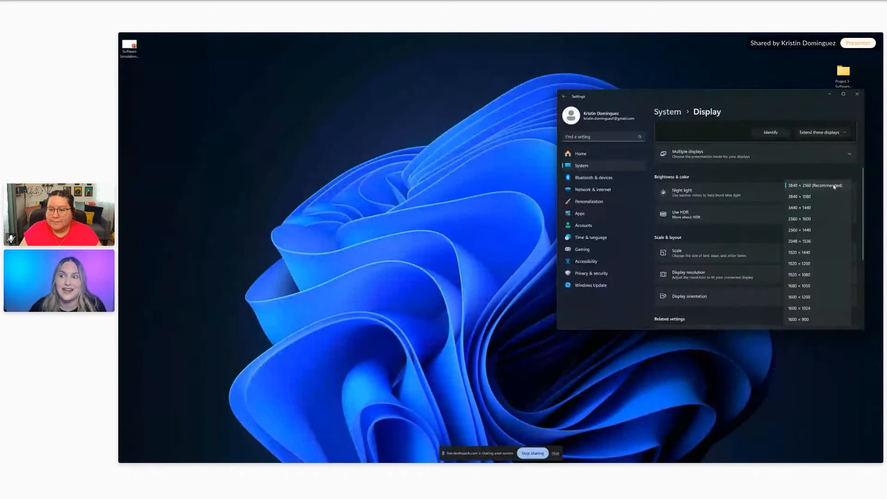
pyautogui.scroll(-3, 813, 231)
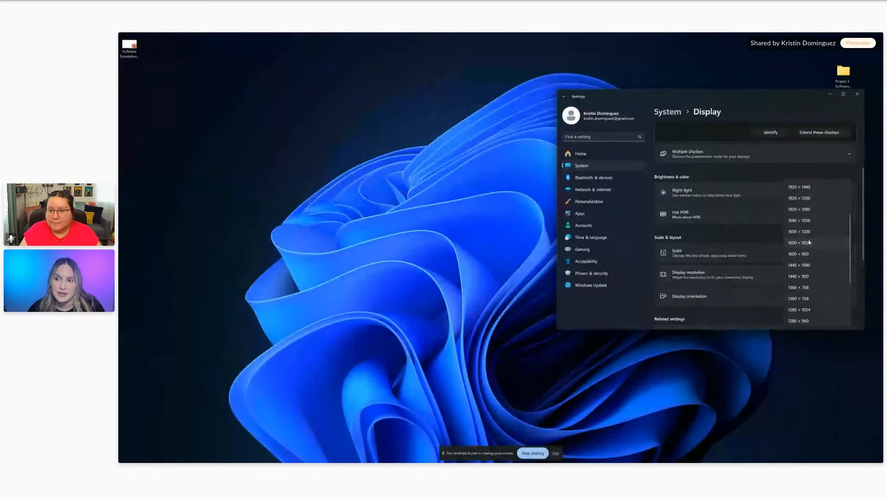
pyautogui.click(804, 253)
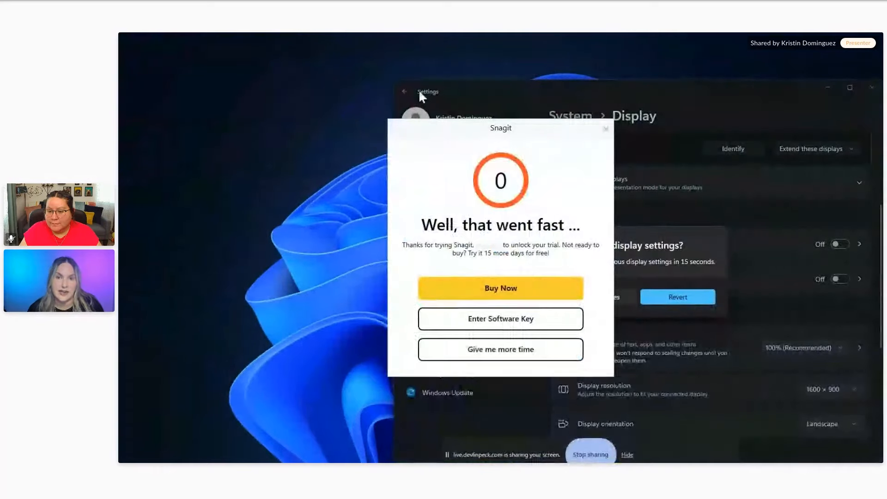
pyautogui.click(606, 129)
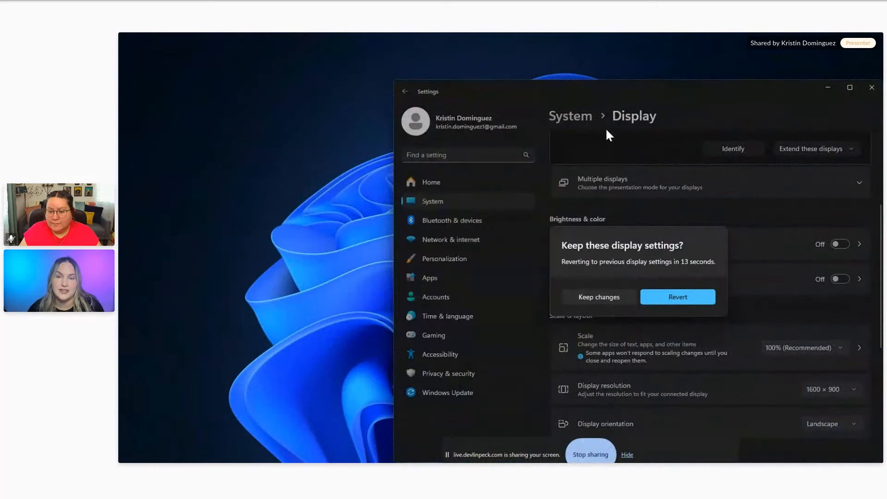
pyautogui.click(597, 297)
pyautogui.moveTo(739, 96); pyautogui.dragTo(641, 60)
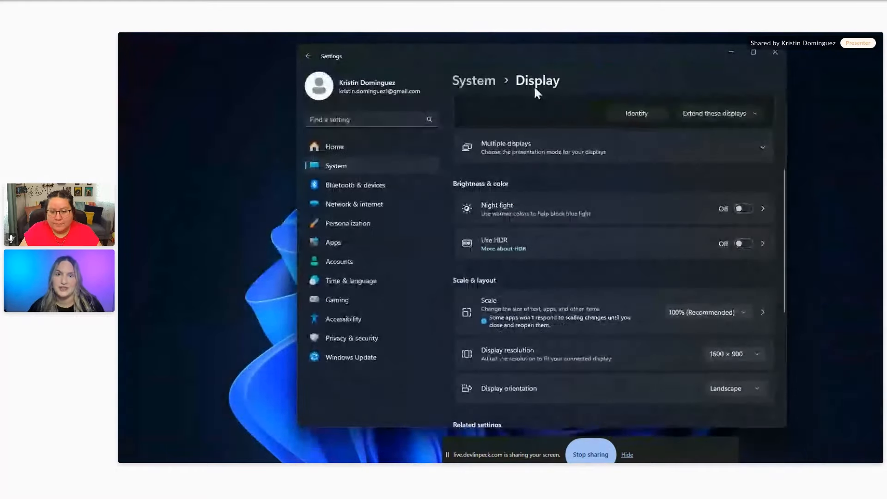
pyautogui.click(733, 52)
# Switch to Articulate Storyline and capture its maximised window as a full-screen screenshot with Snagit.
pyautogui.moveTo(166, 448)
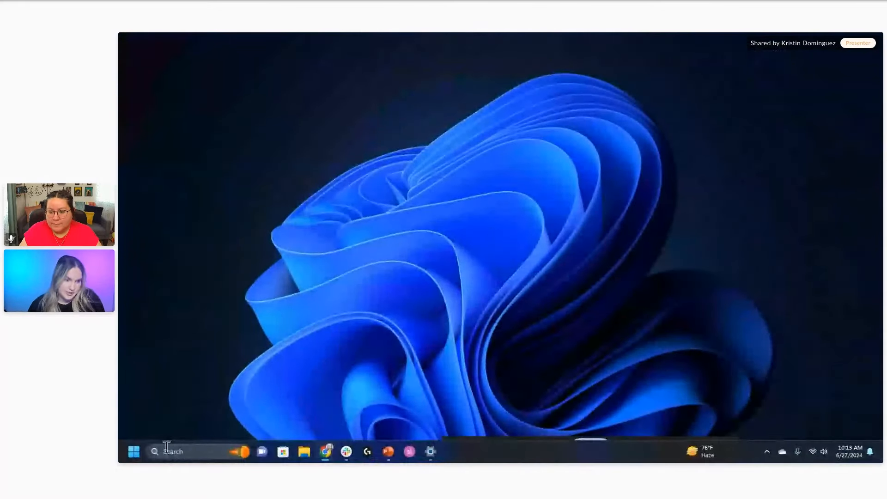
pyautogui.click(410, 453)
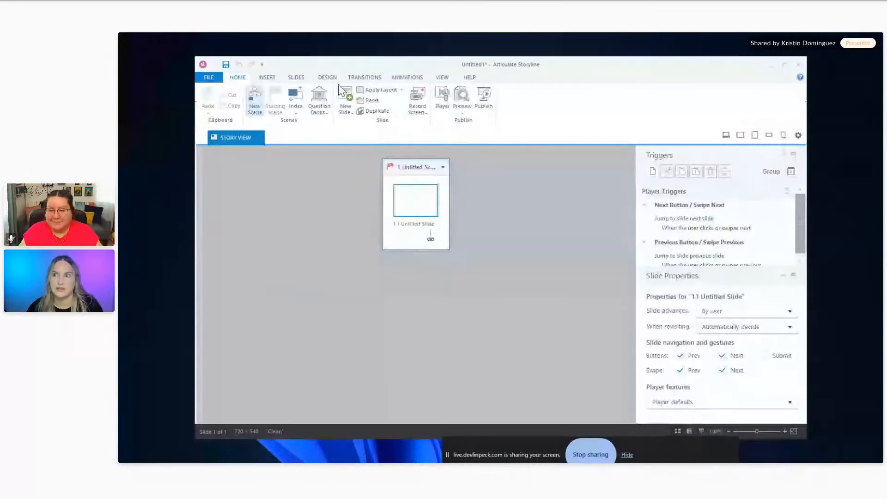
pyautogui.click(784, 65)
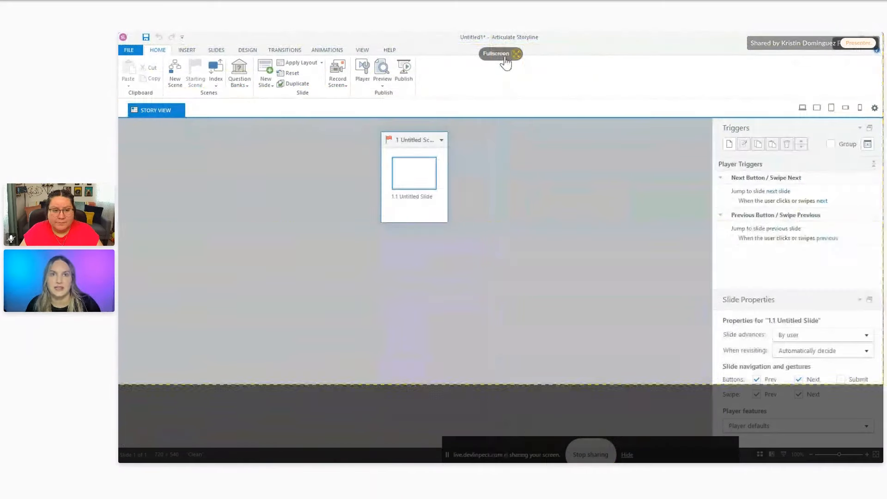
pyautogui.click(505, 58)
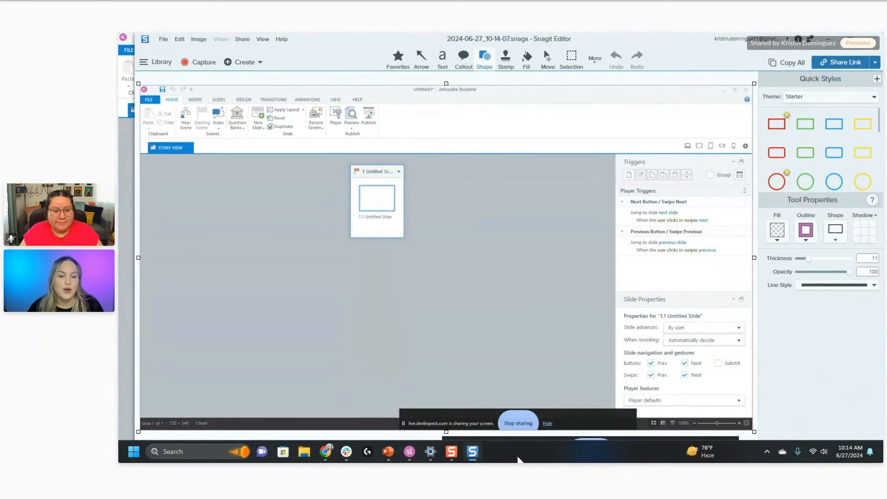
pyautogui.click(873, 39)
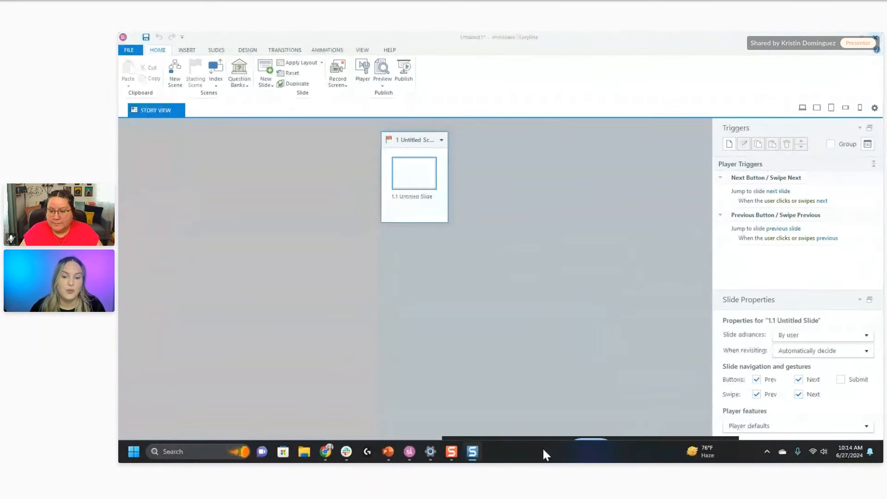
# Turn automatic hiding of the taskbar off and back on in the taskbar behavior settings.
pyautogui.rightClick(561, 457)
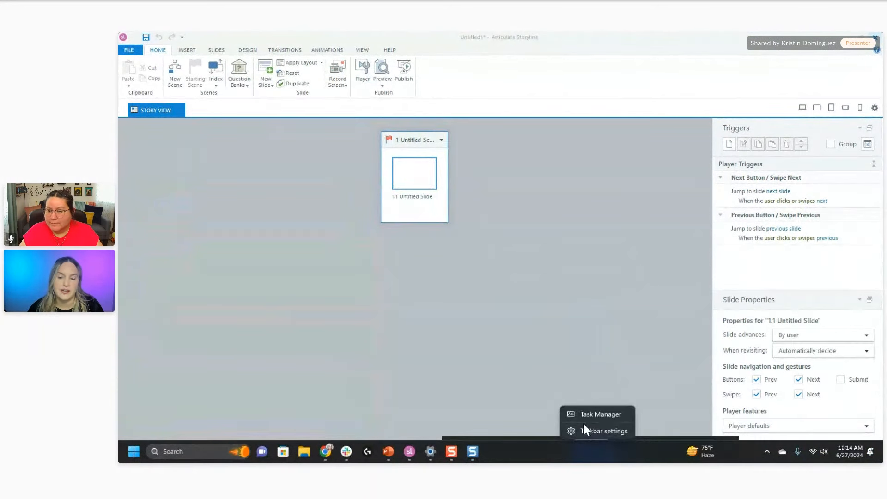
pyautogui.click(617, 429)
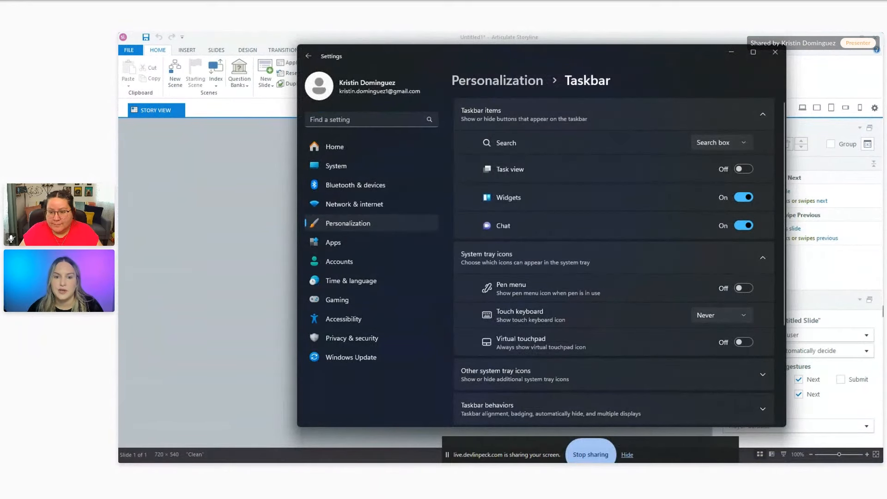
pyautogui.scroll(-3, 739, 326)
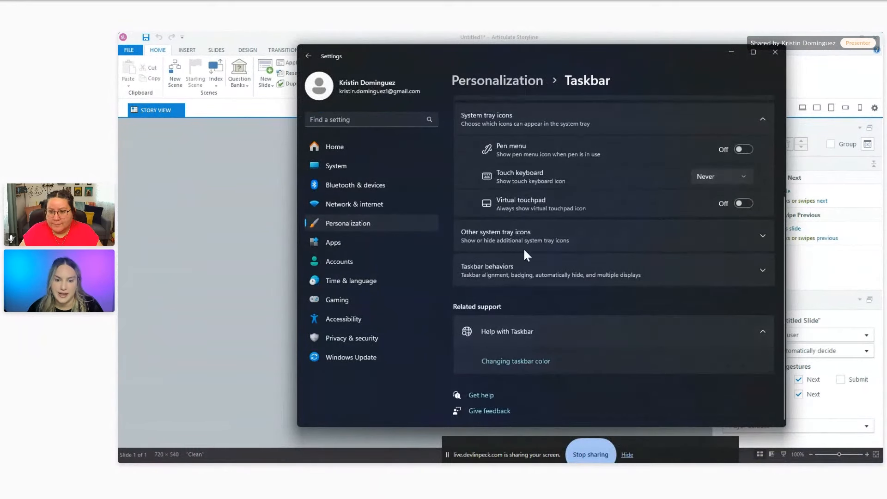
pyautogui.scroll(2, 655, 363)
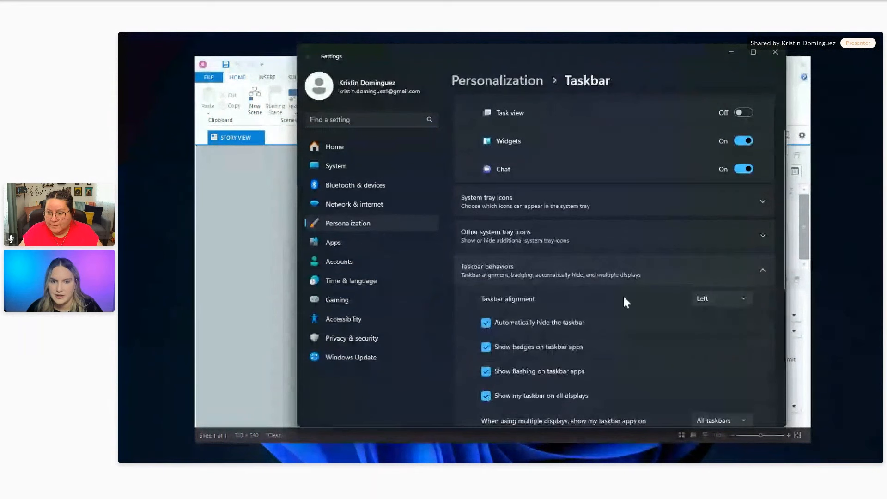
pyautogui.scroll(-1, 622, 294)
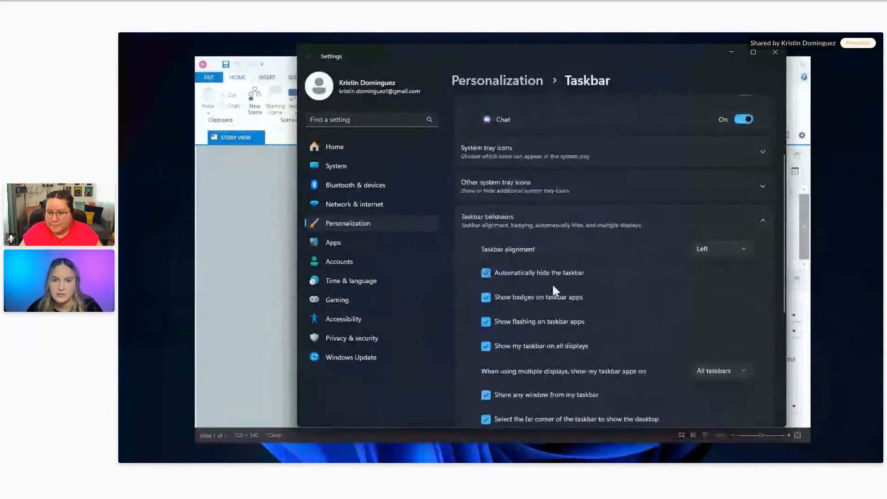
pyautogui.click(485, 275)
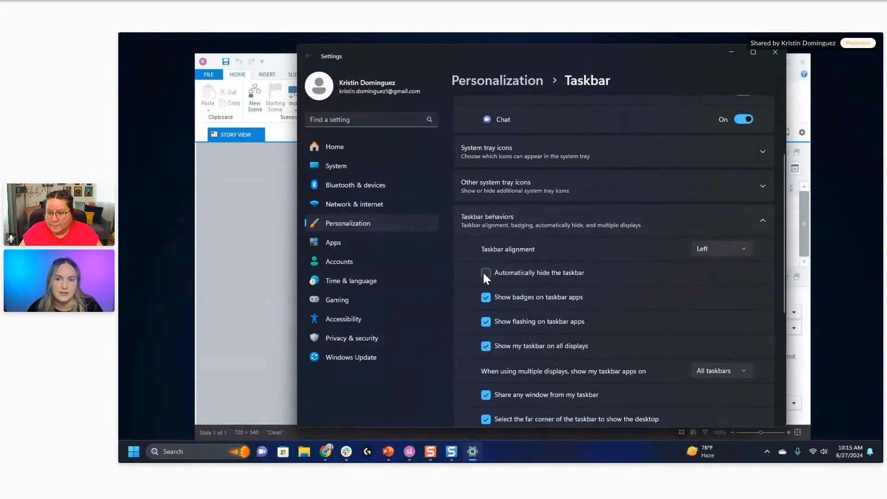
pyautogui.click(486, 274)
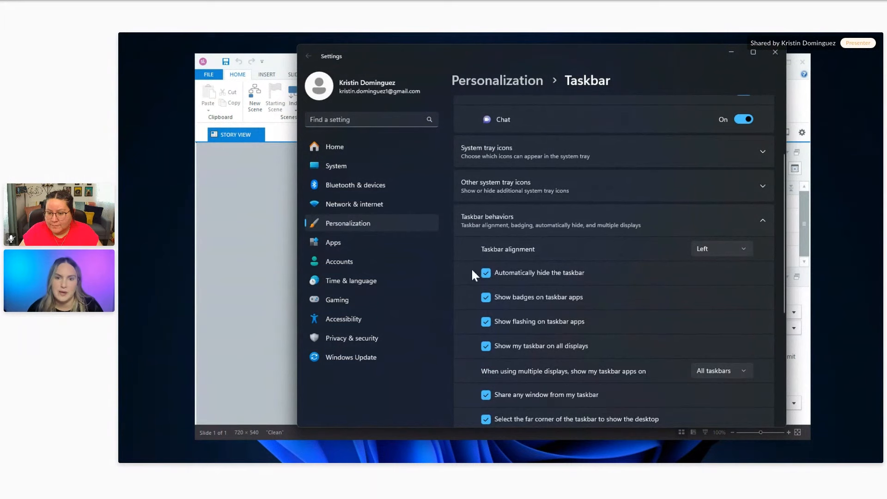
# Close the taskbar settings, put Articulate Storyline away and switch back to PowerPoint.
pyautogui.click(773, 49)
pyautogui.click(771, 62)
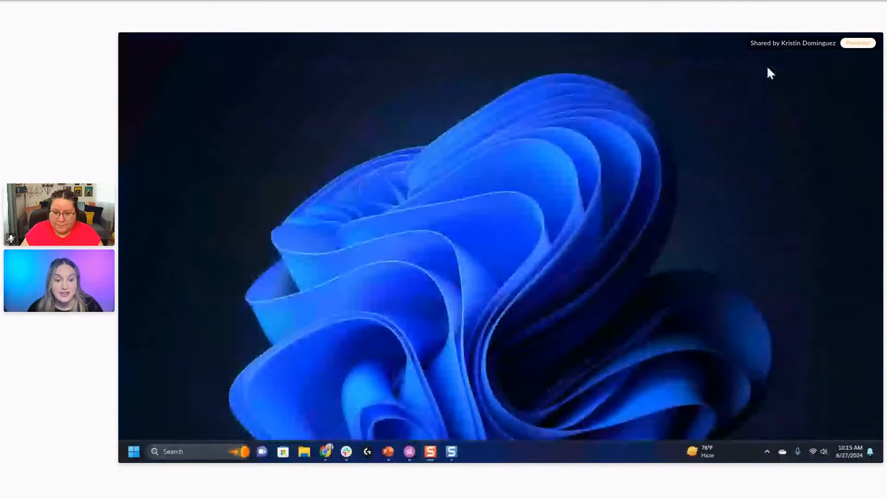
pyautogui.click(388, 457)
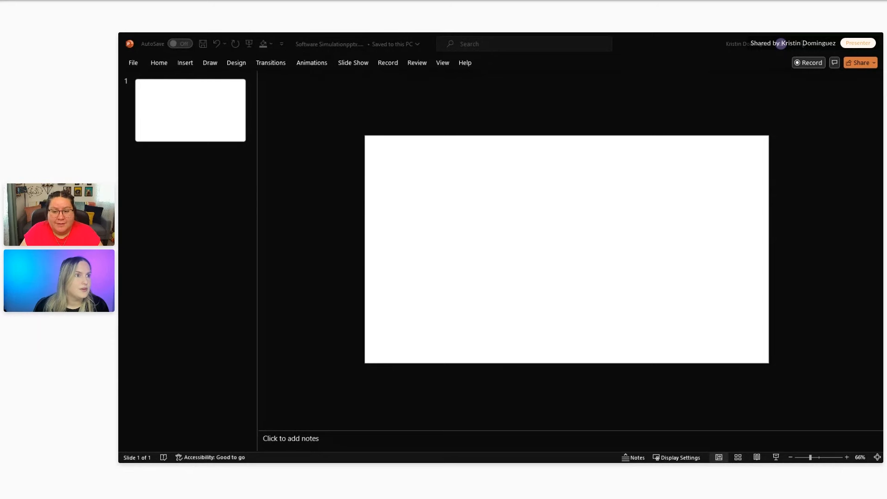
# Open the Save As dialog for saving the presentation on this PC, then cancel and return to the slide.
pyautogui.click(134, 63)
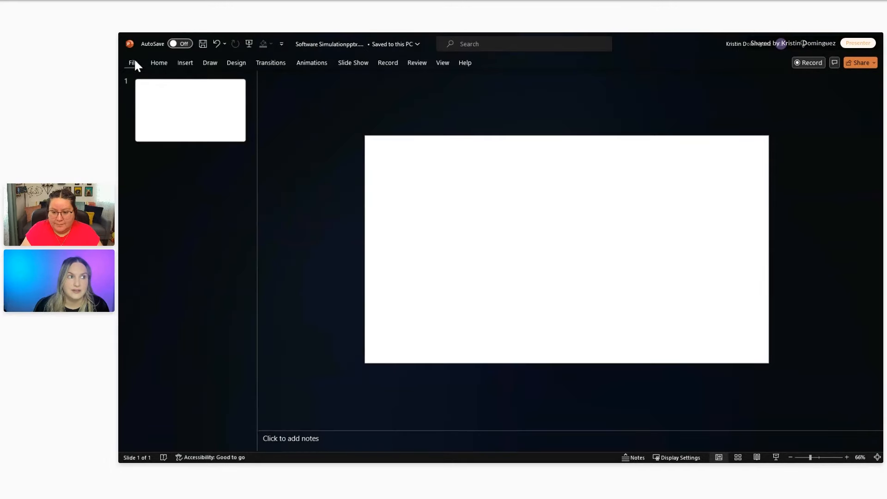
pyautogui.click(133, 63)
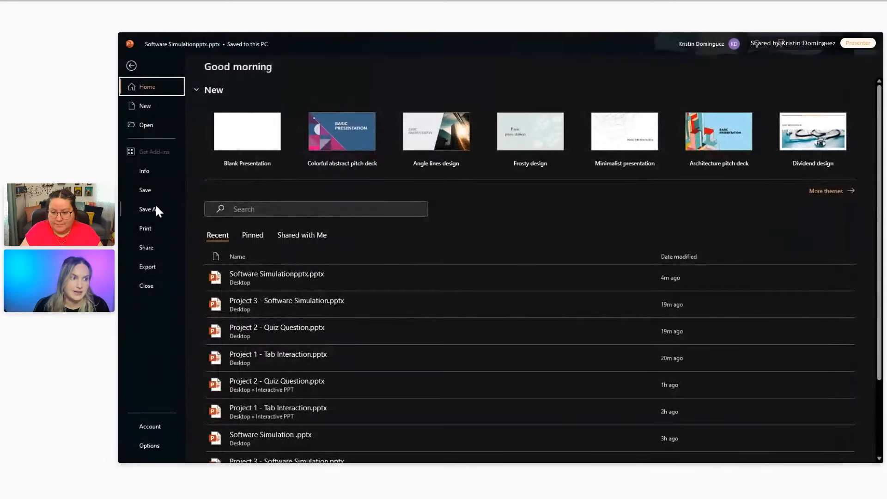
pyautogui.click(157, 210)
pyautogui.click(311, 245)
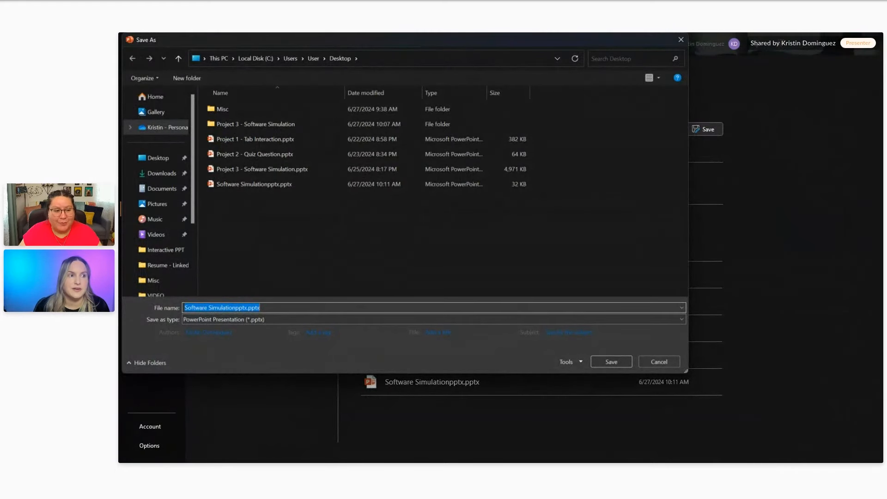
pyautogui.click(652, 364)
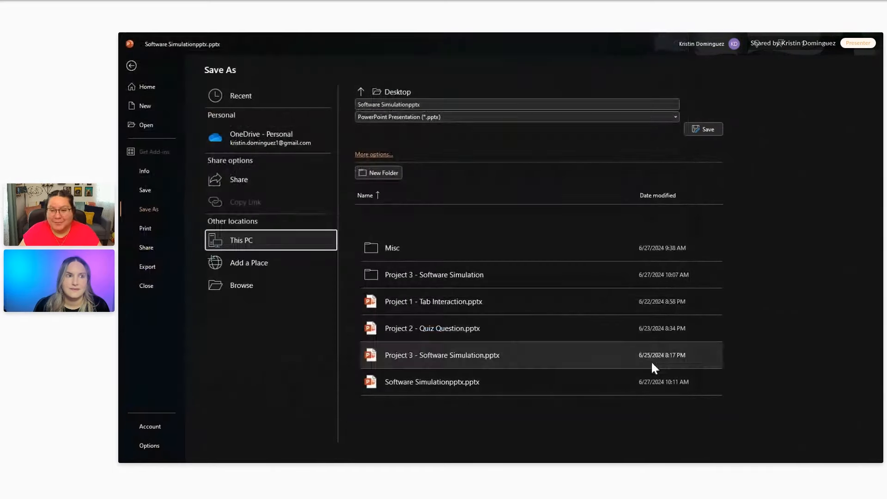
pyautogui.click(131, 66)
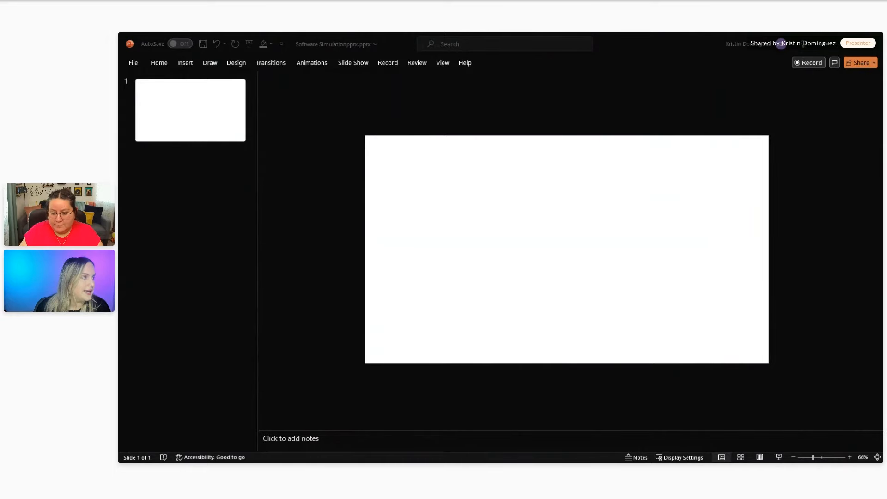
# Switch to the Software Simulation Storyboard document in Google Docs and maximise its browser window.
pyautogui.moveTo(361, 40); pyautogui.dragTo(214, 66)
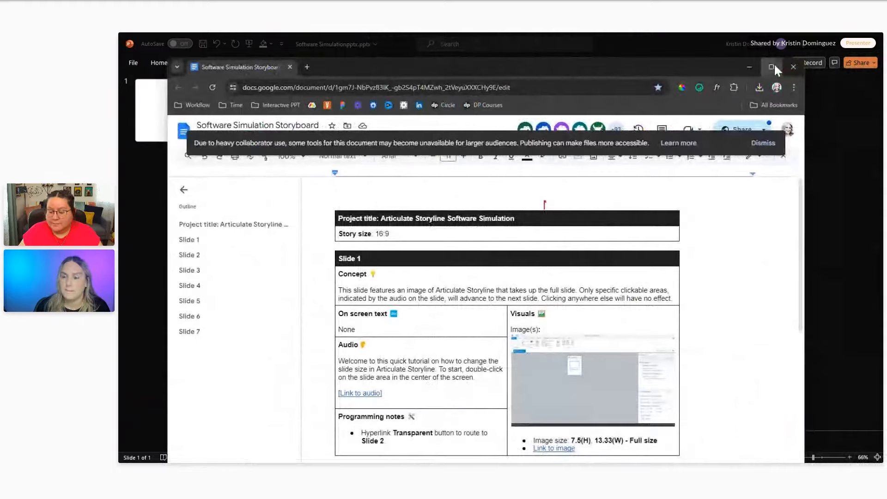
pyautogui.click(773, 66)
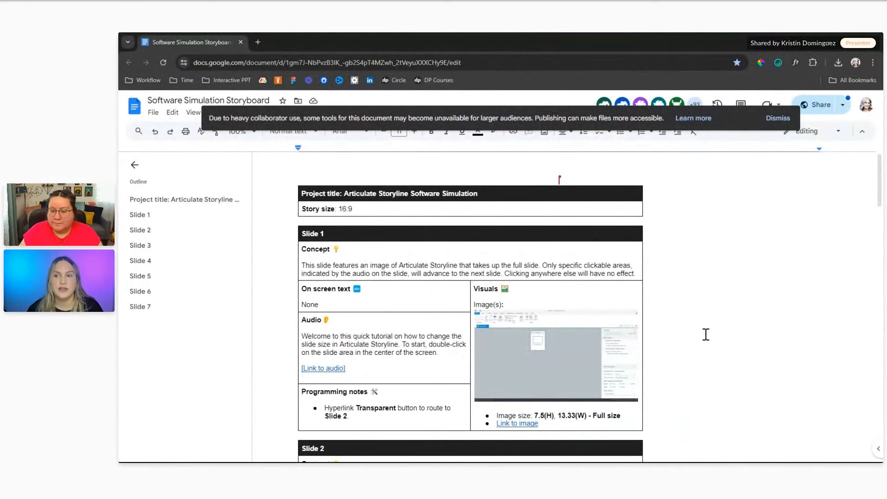
pyautogui.scroll(-1, 707, 331)
pyautogui.scroll(1, 707, 331)
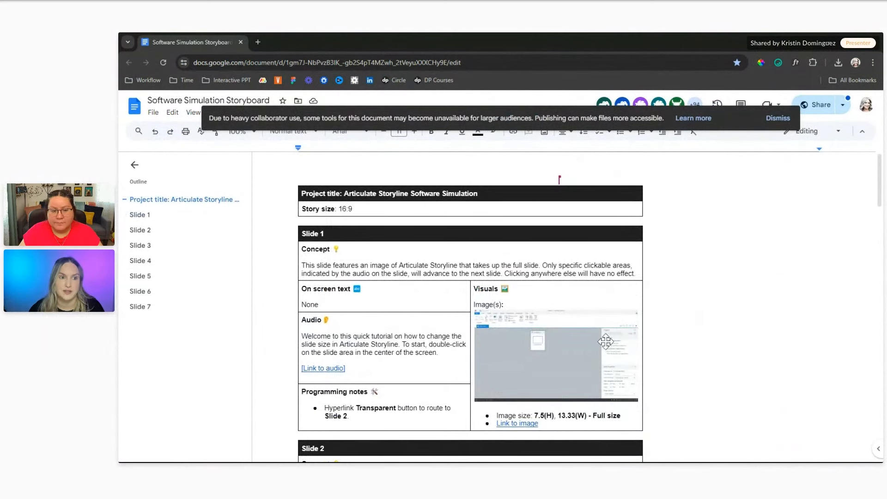
# Examine the storyboard's story size and Slide 1's concept and on-screen text.
pyautogui.moveTo(333, 204); pyautogui.dragTo(318, 194)
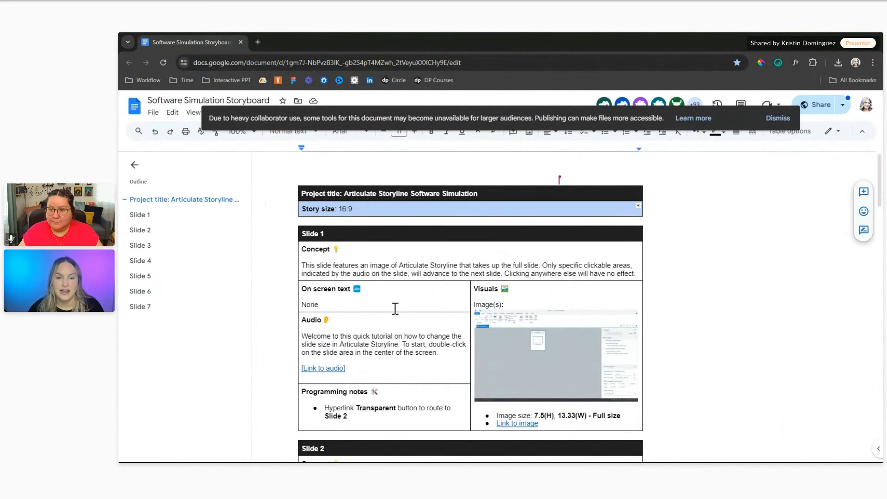
pyautogui.click(396, 275)
pyautogui.scroll(-1, 371, 250)
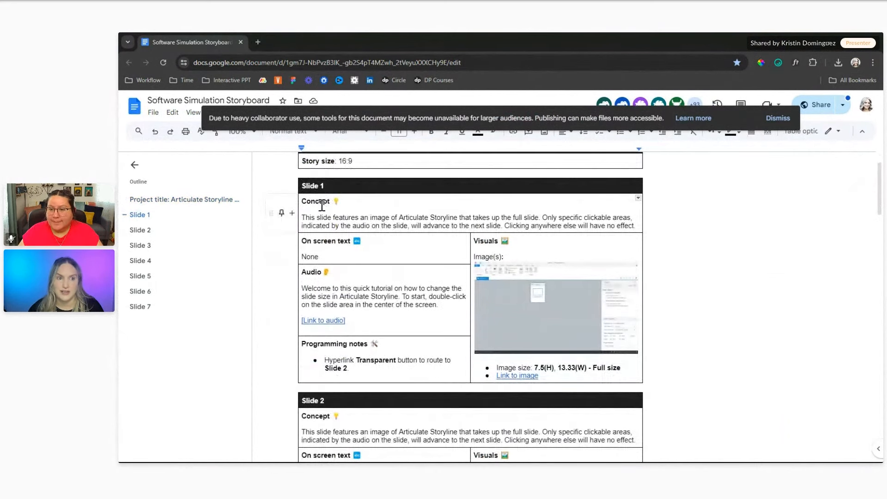
pyautogui.tripleClick(372, 222)
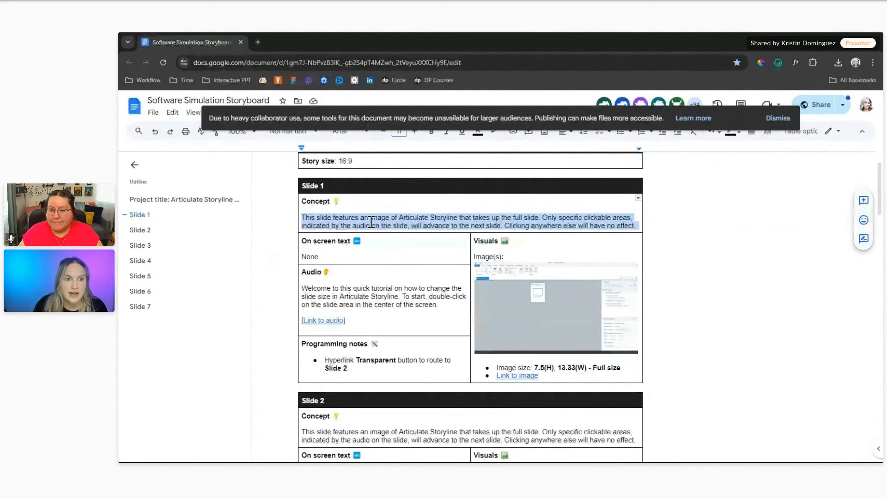
pyautogui.click(336, 255)
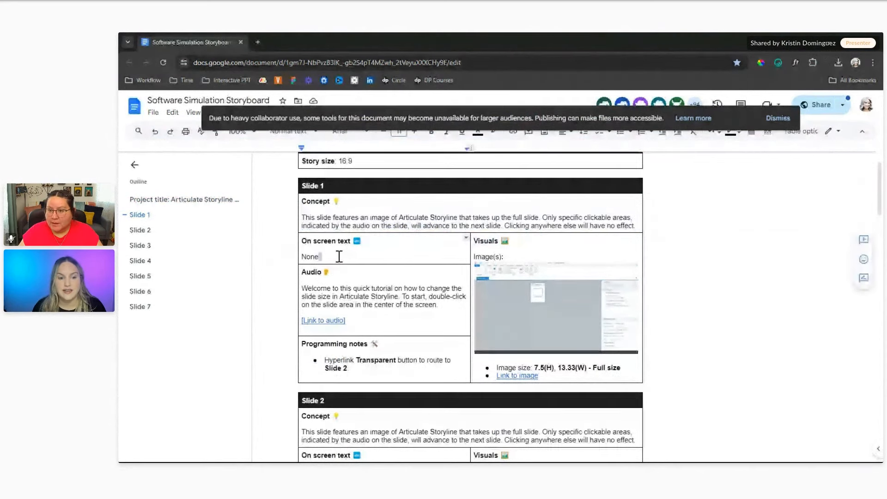
# Skim the storyboard's slides and examine Slide 1's audio script, programming notes, image and image size.
pyautogui.scroll(-1, 339, 256)
pyautogui.scroll(-10, 339, 256)
pyautogui.scroll(7, 338, 256)
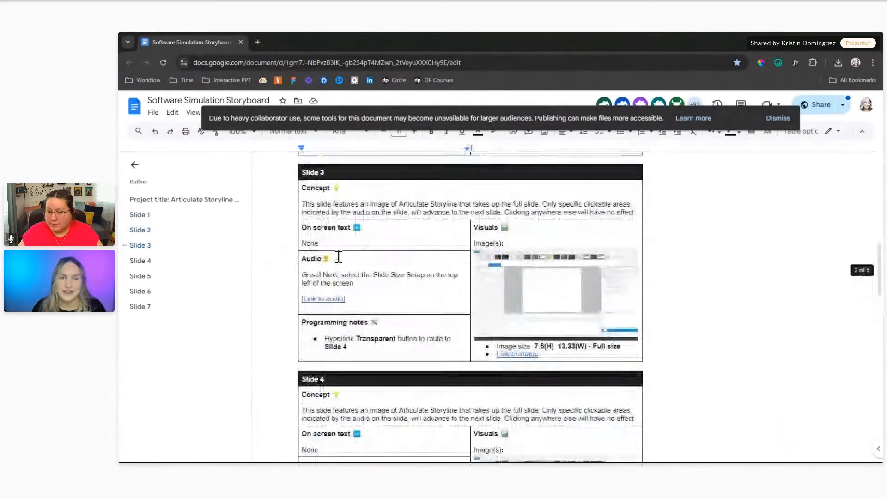
pyautogui.scroll(5, 337, 256)
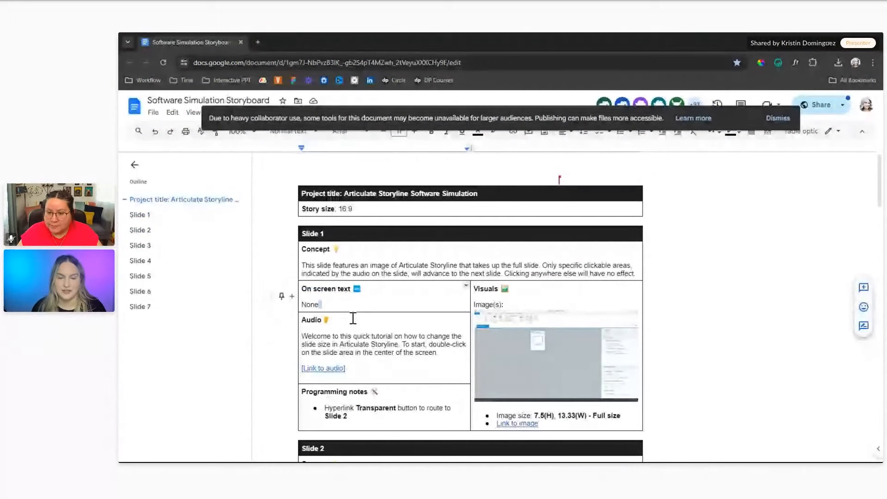
pyautogui.doubleClick(354, 344)
pyautogui.tripleClick(355, 344)
pyautogui.scroll(-1, 351, 324)
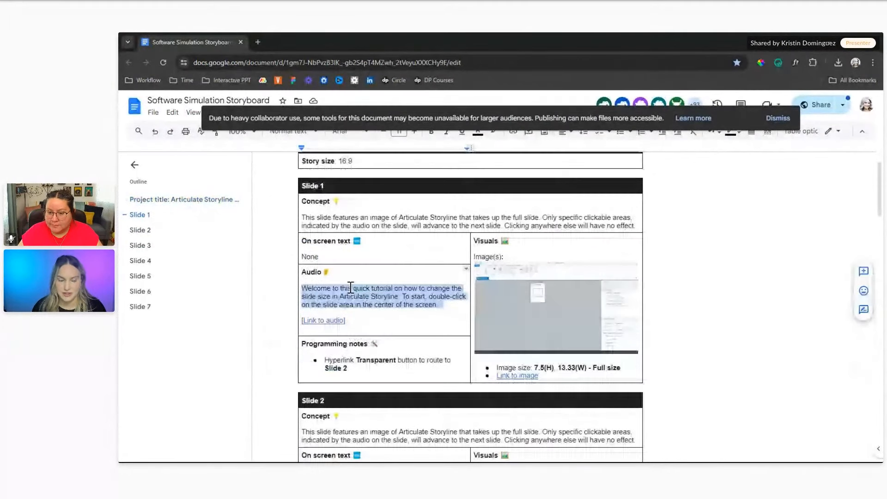
pyautogui.click(337, 325)
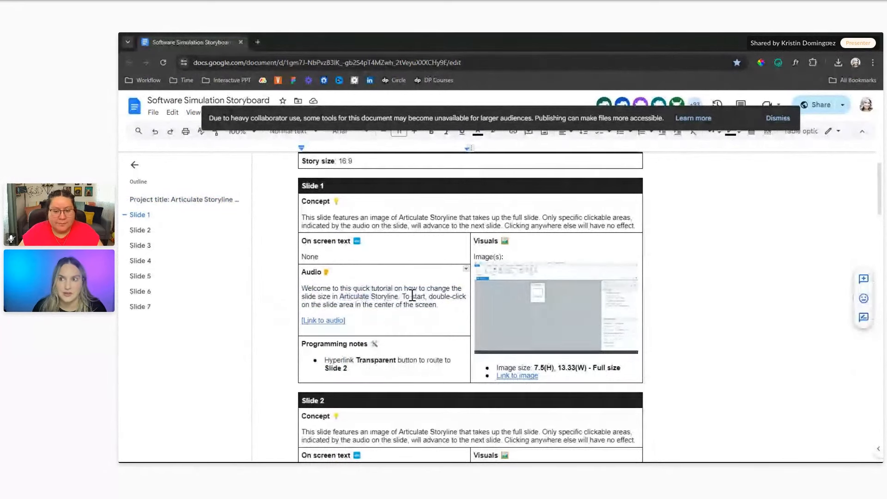
pyautogui.scroll(-1, 411, 298)
pyautogui.scroll(1, 380, 351)
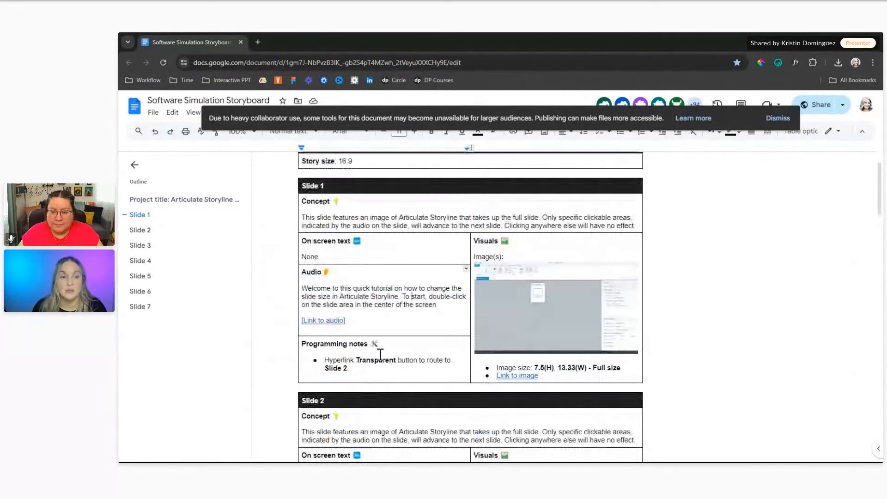
pyautogui.tripleClick(381, 360)
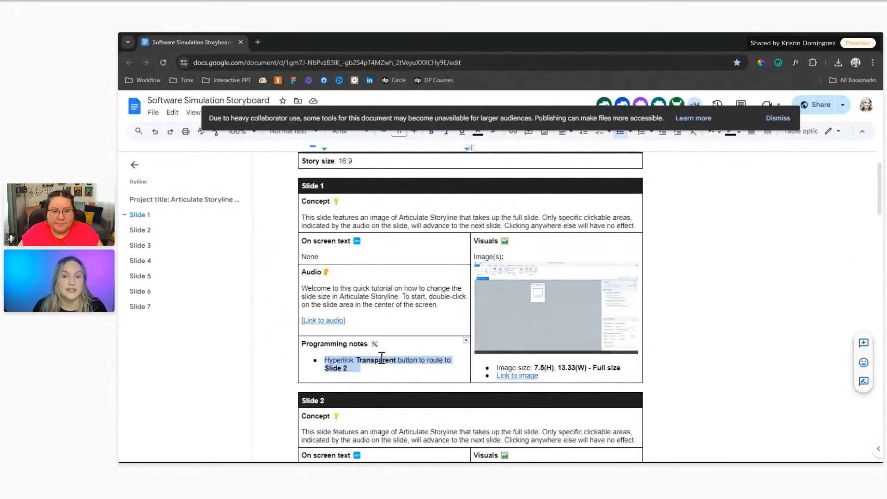
pyautogui.click(577, 305)
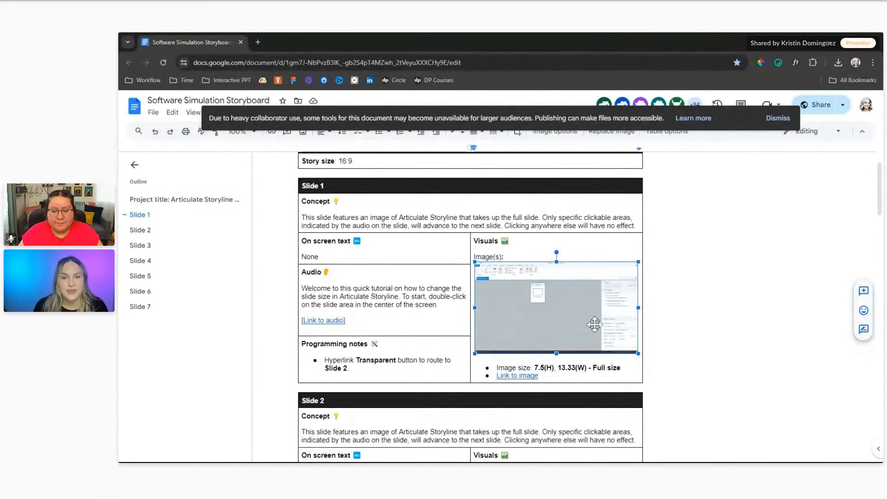
pyautogui.click(569, 372)
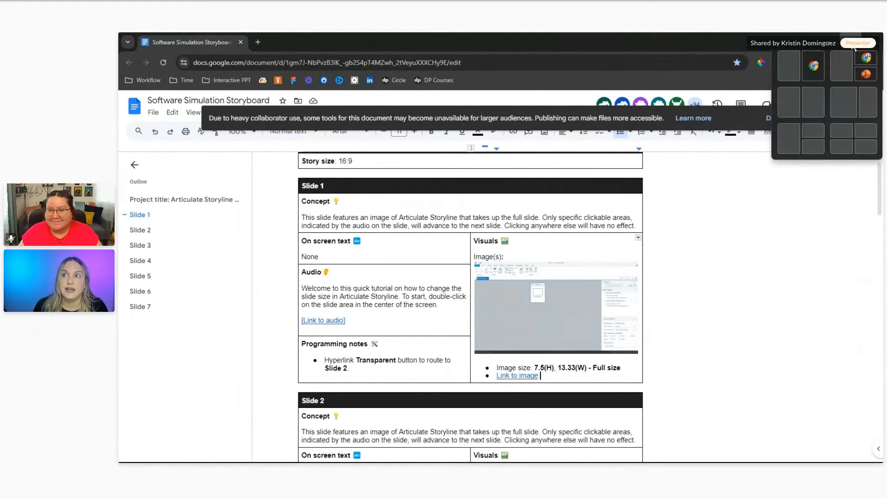
# Restore and narrow the storyboard's browser window to uncover PowerPoint beside it, and collapse the document outline at Slide 1.
pyautogui.click(853, 45)
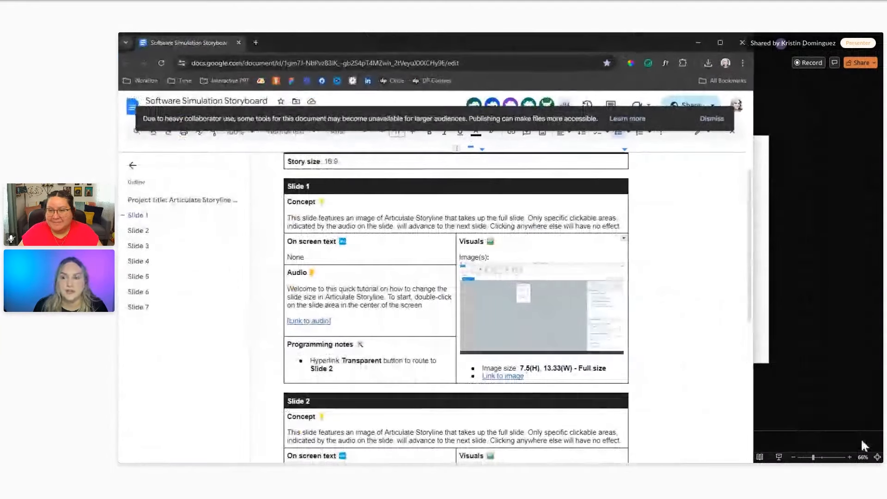
pyautogui.moveTo(754, 408); pyautogui.dragTo(426, 336)
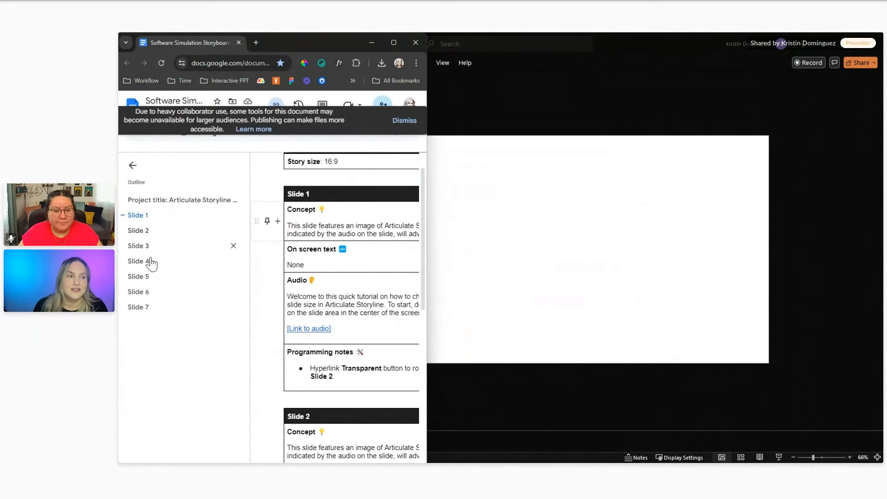
pyautogui.click(150, 234)
pyautogui.click(148, 245)
pyautogui.click(141, 216)
pyautogui.click(134, 166)
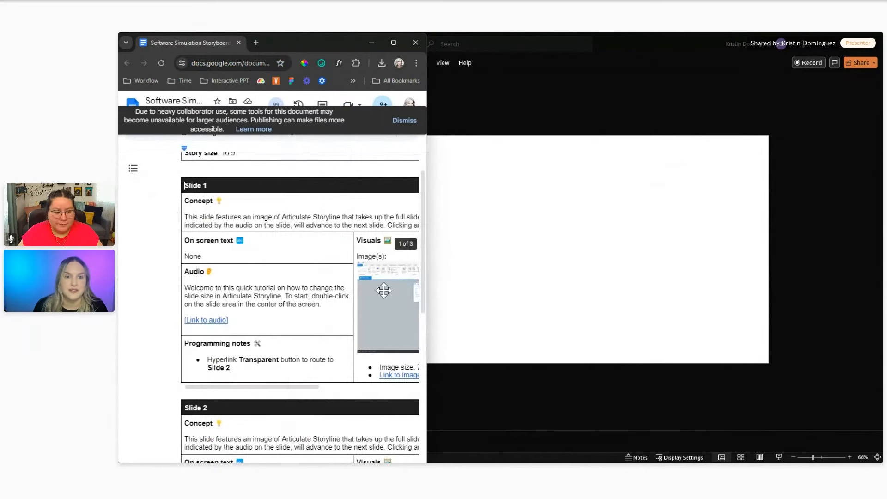
# Reduce the browser's page zoom by two levels so more of the storyboard fits in the narrow window.
pyautogui.click(415, 63)
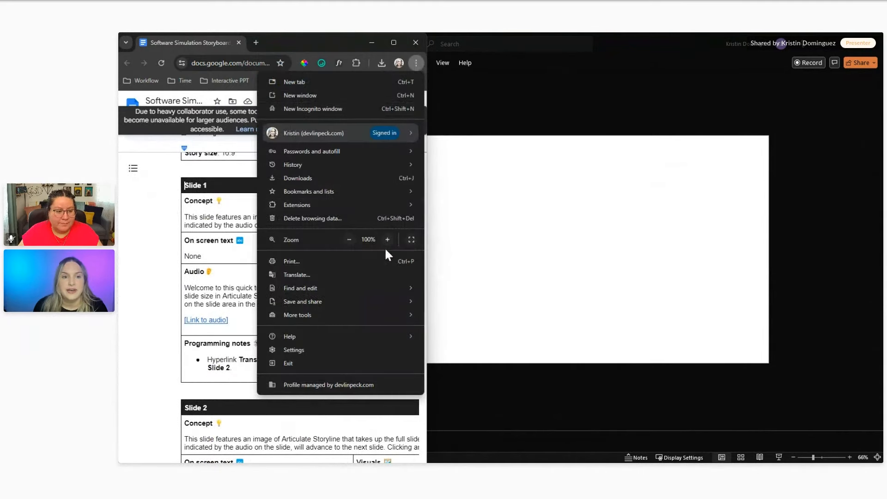
pyautogui.click(349, 240)
pyautogui.click(349, 240)
pyautogui.click(137, 275)
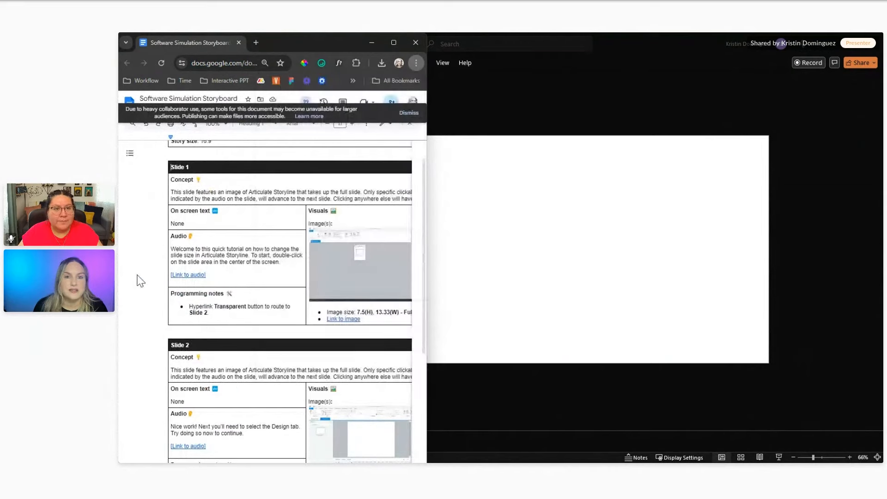
# Restore the PowerPoint window and resize it to fill the full height and remaining width beside the storyboard.
pyautogui.click(788, 85)
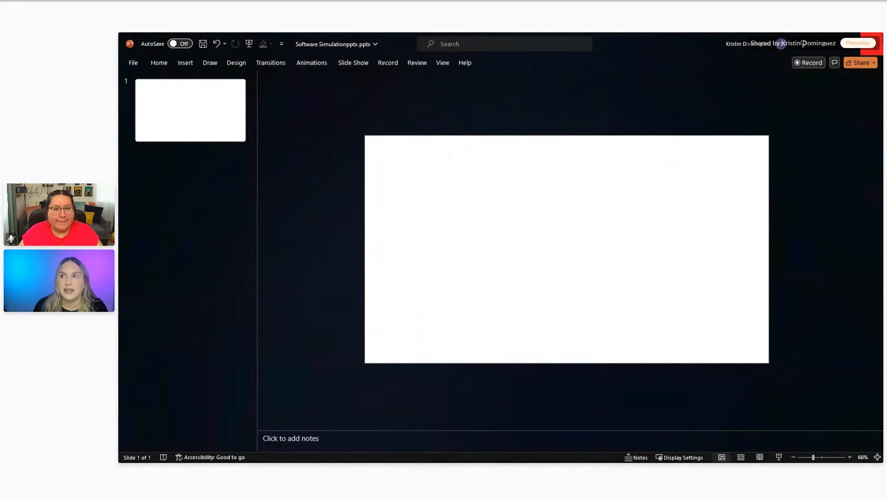
pyautogui.click(853, 45)
pyautogui.moveTo(481, 243); pyautogui.dragTo(428, 244)
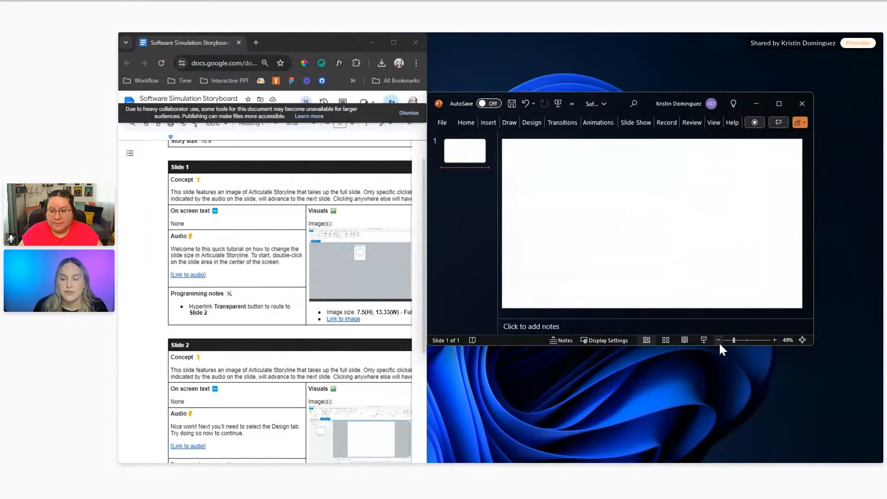
pyautogui.moveTo(720, 346); pyautogui.dragTo(728, 462)
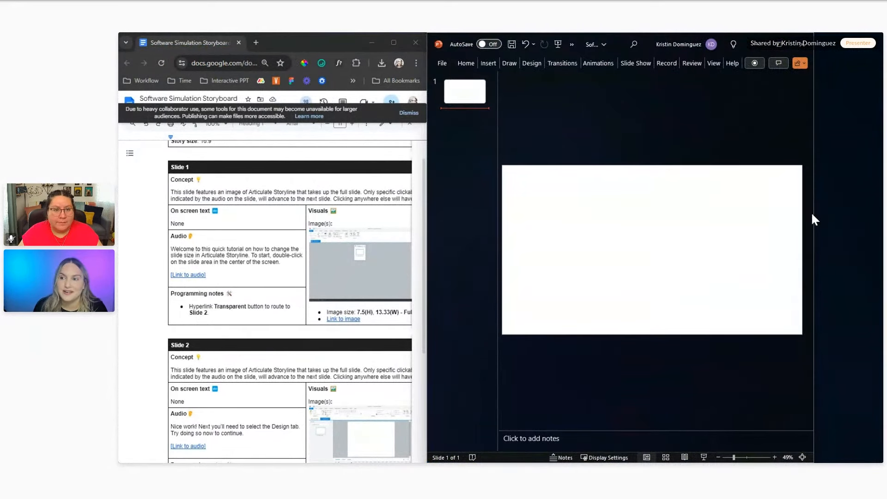
pyautogui.moveTo(815, 216); pyautogui.dragTo(881, 216)
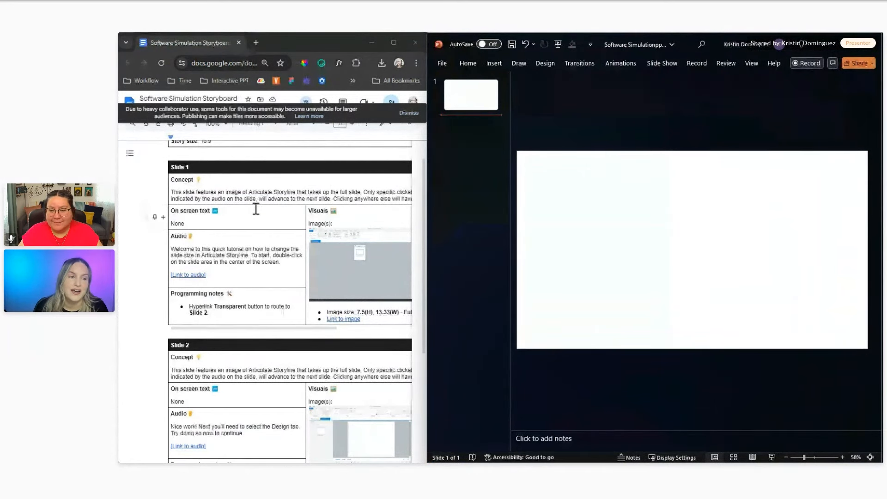
# Review Slide 1's audio and visuals, skim the storyboard through Slide 6, and return to the project title.
pyautogui.click(219, 266)
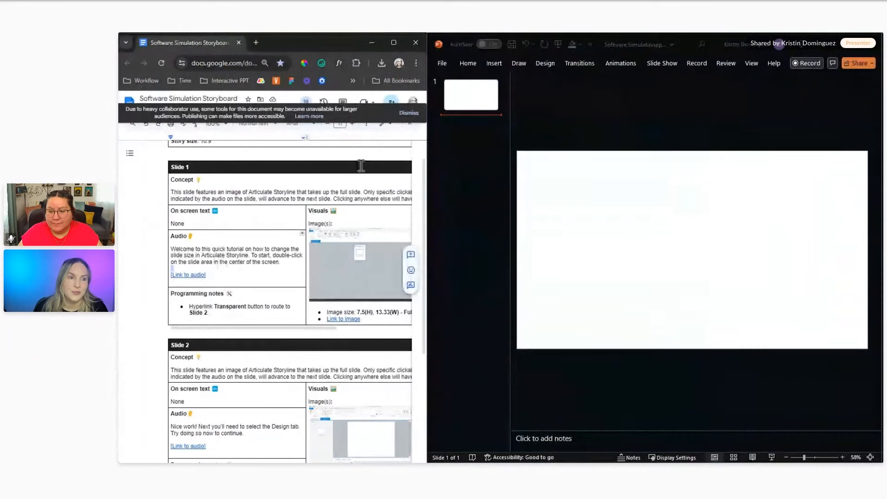
pyautogui.click(372, 252)
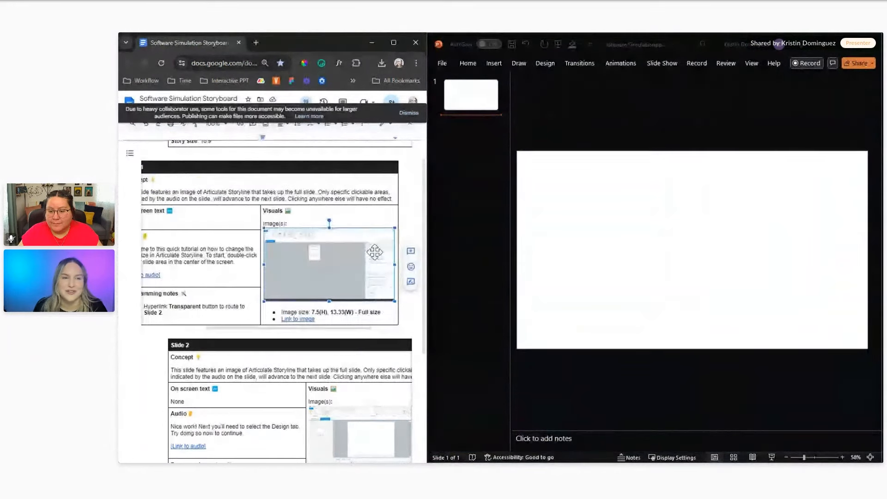
pyautogui.click(369, 194)
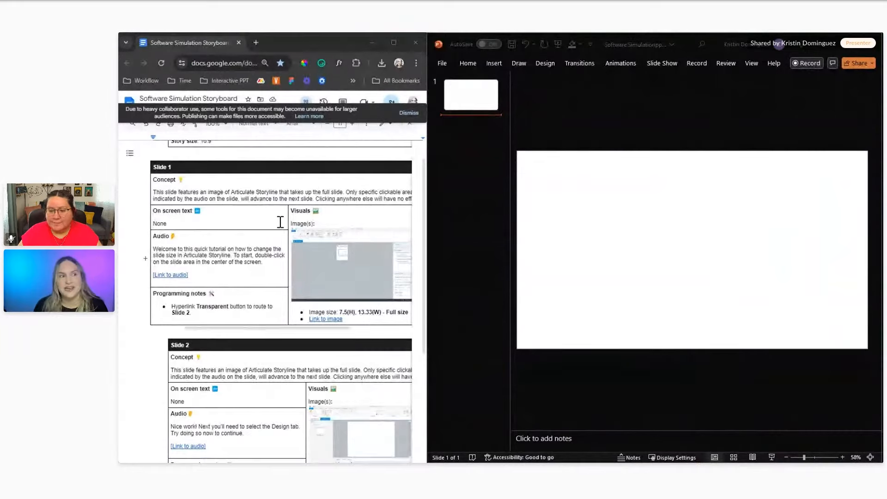
pyautogui.scroll(-6, 280, 222)
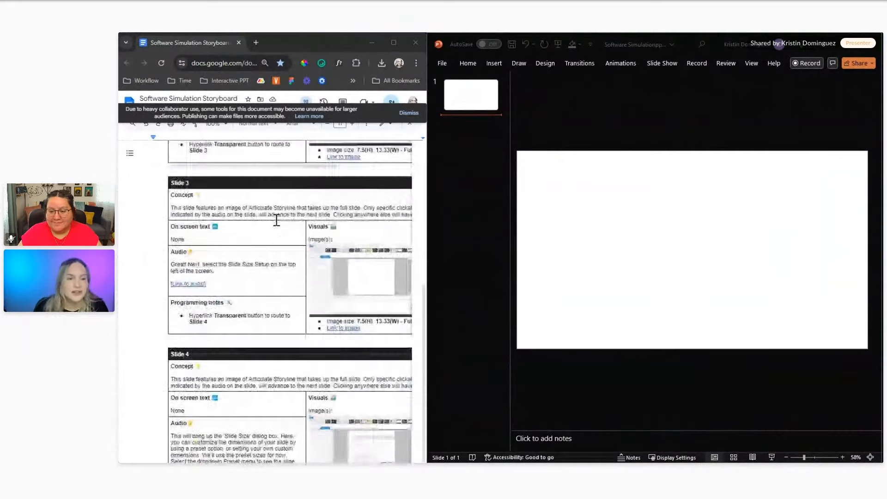
pyautogui.scroll(-2, 276, 220)
pyautogui.scroll(-5, 276, 217)
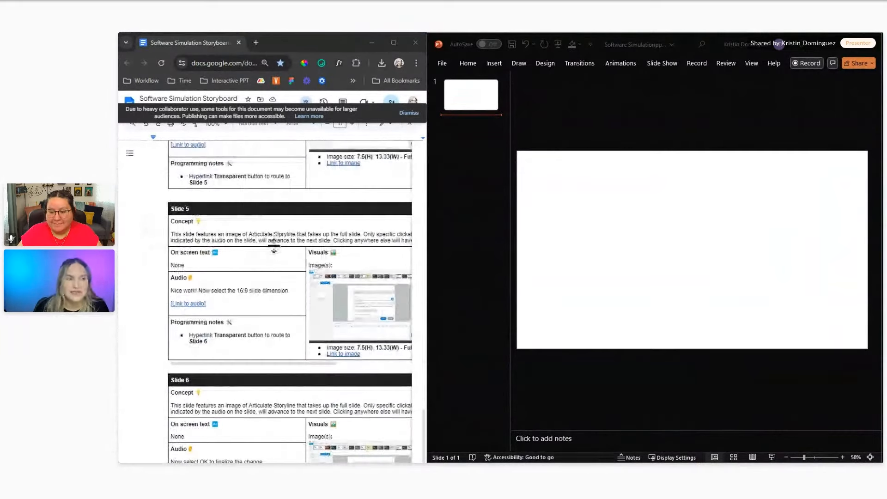
pyautogui.tripleClick(279, 235)
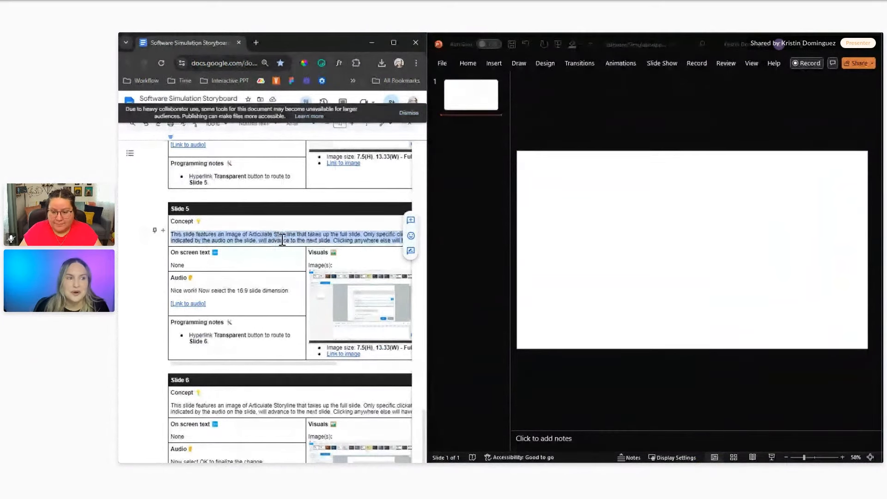
pyautogui.scroll(8, 279, 233)
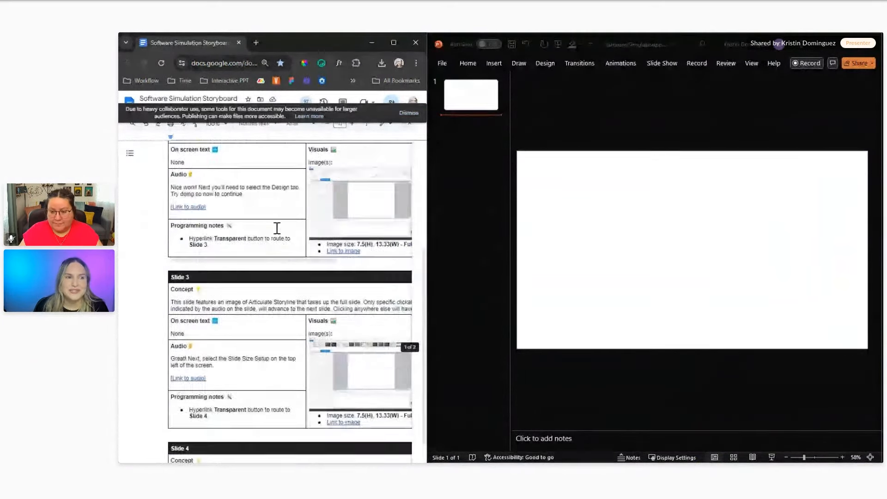
pyautogui.scroll(5, 278, 229)
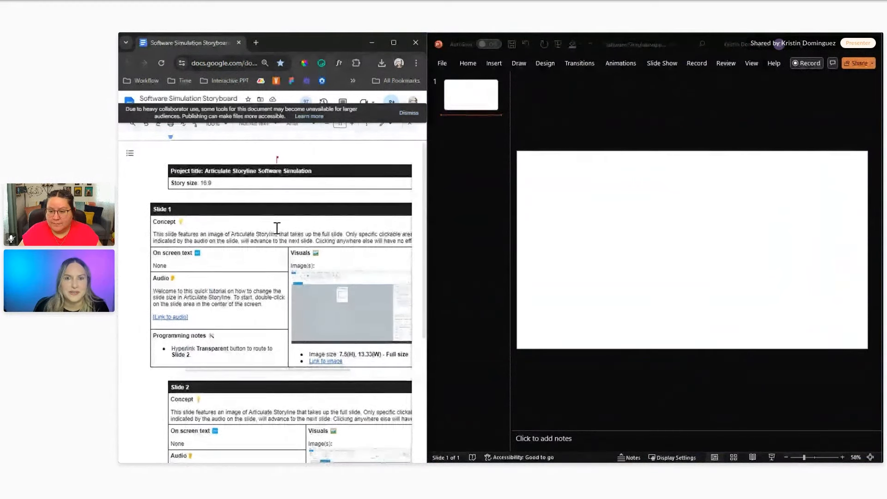
# Examine Slide 1's concept text about the full-slide Storyline image and the clickable areas indicated by the audio.
pyautogui.scroll(-1, 275, 228)
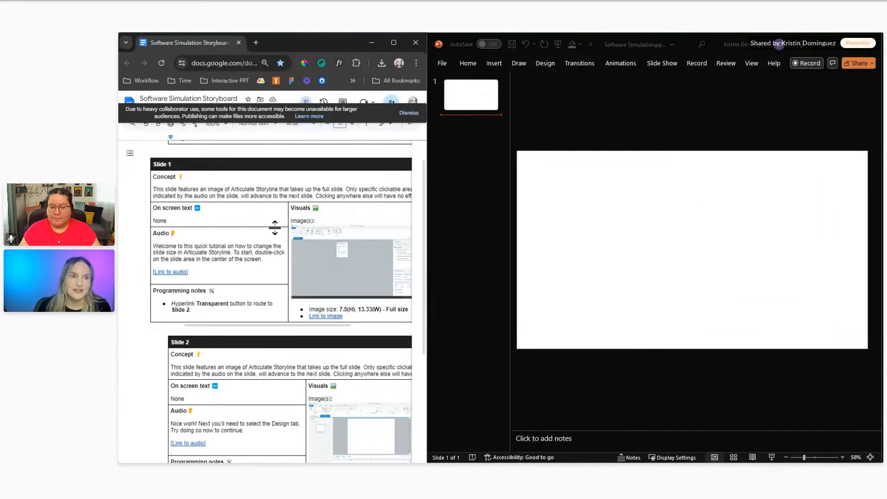
pyautogui.tripleClick(244, 193)
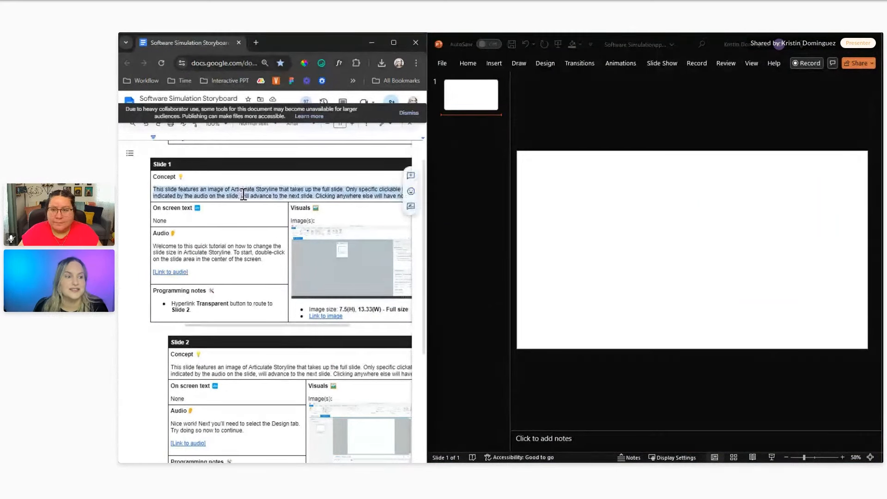
pyautogui.scroll(-2, 243, 193)
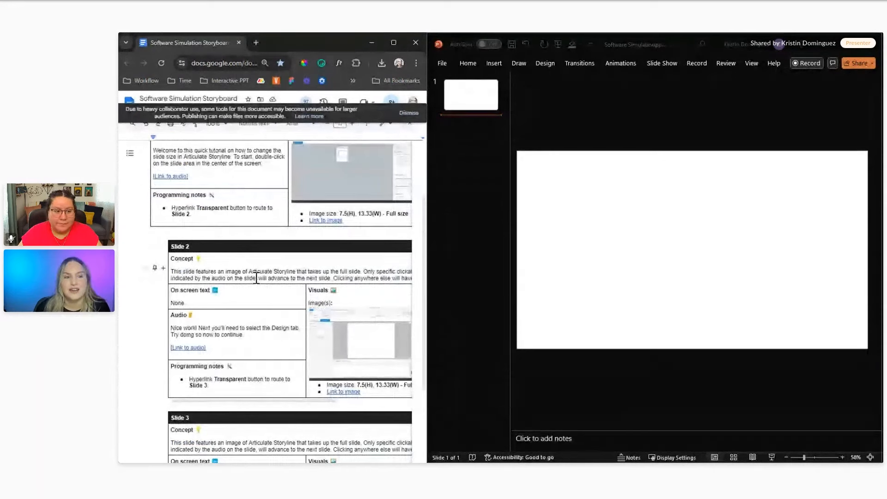
pyautogui.scroll(3, 256, 278)
pyautogui.tripleClick(241, 239)
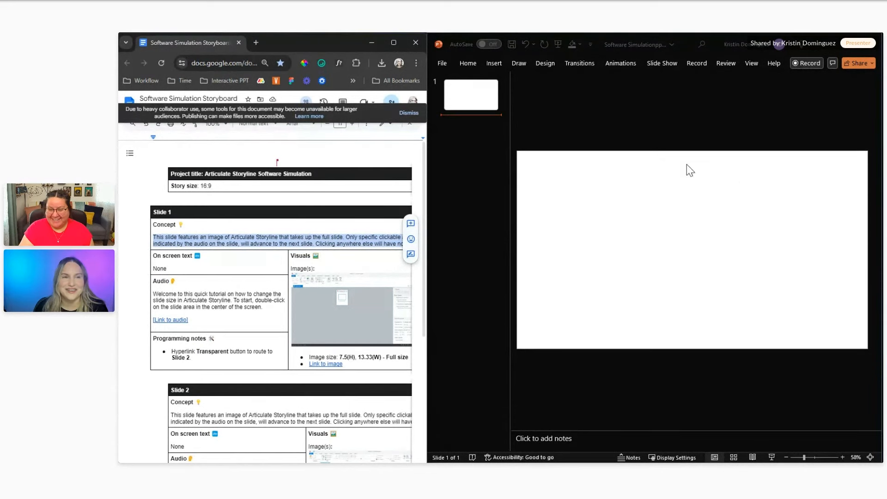
pyautogui.click(583, 97)
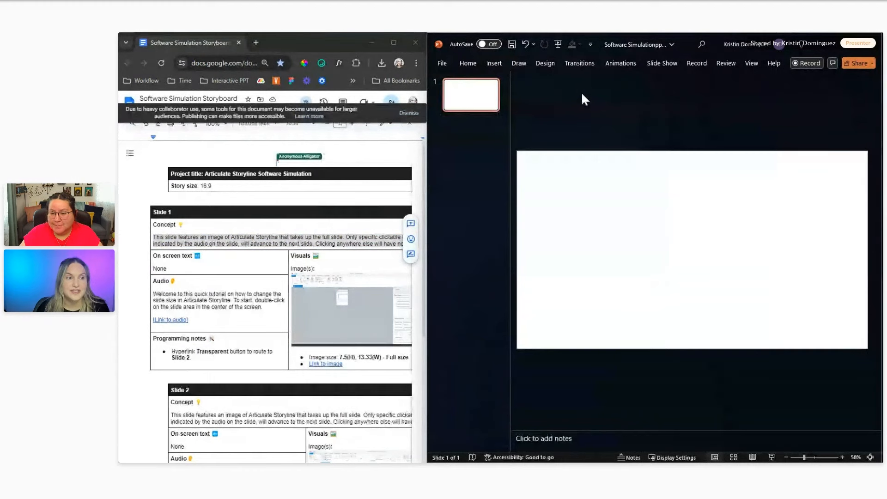
pyautogui.click(189, 259)
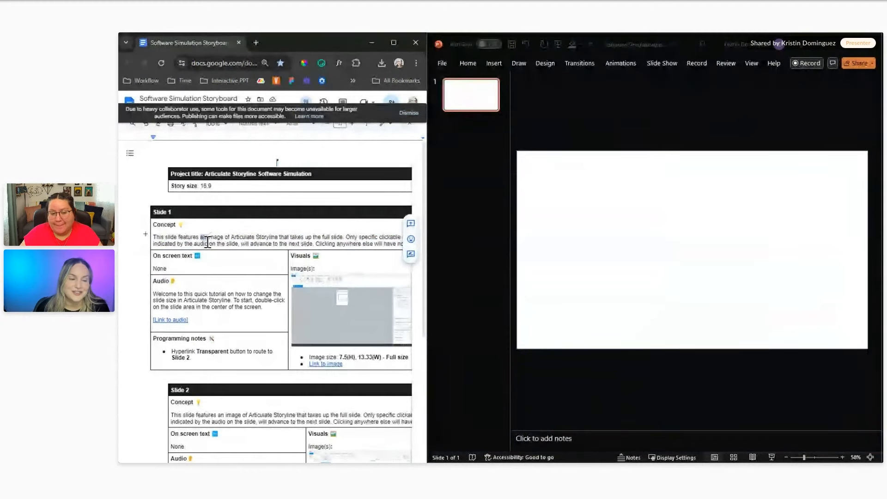
pyautogui.tripleClick(211, 237)
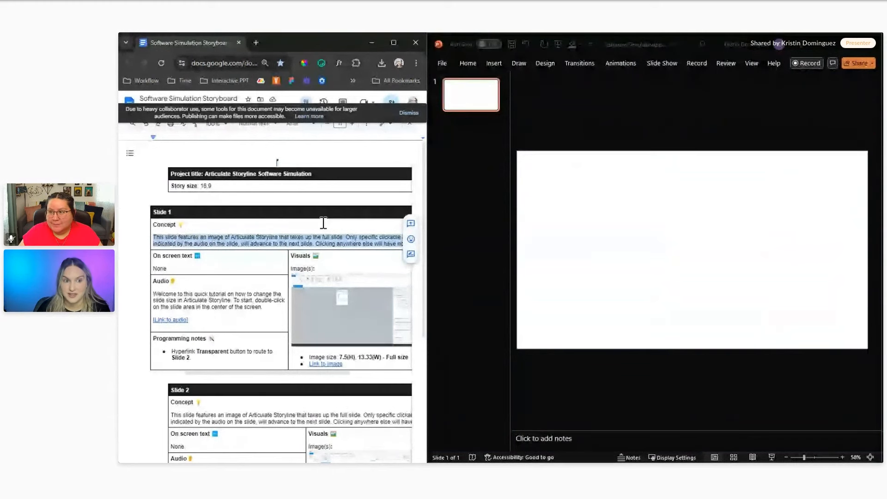
pyautogui.click(312, 242)
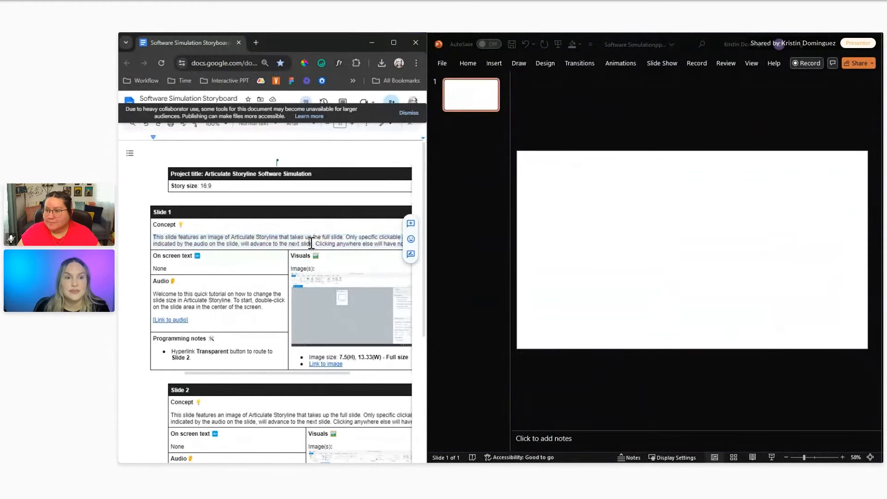
pyautogui.moveTo(372, 238); pyautogui.dragTo(409, 235)
pyautogui.doubleClick(188, 244)
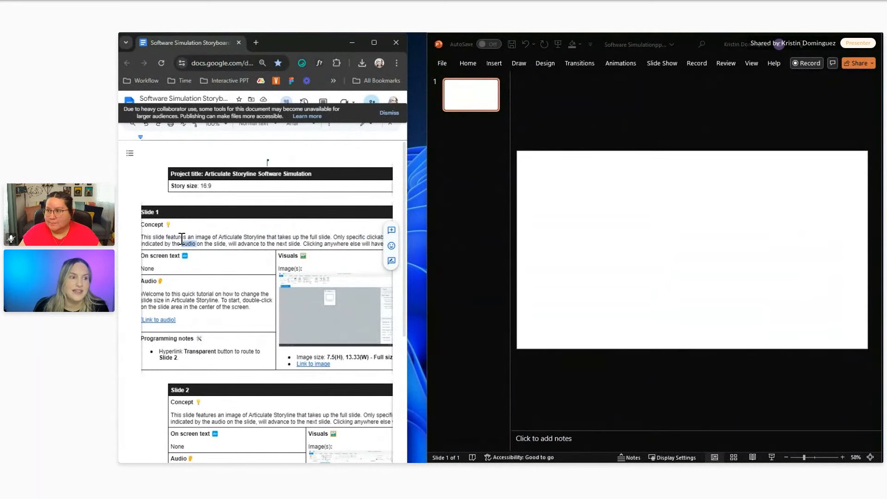
pyautogui.moveTo(194, 237); pyautogui.dragTo(141, 237)
pyautogui.click(250, 241)
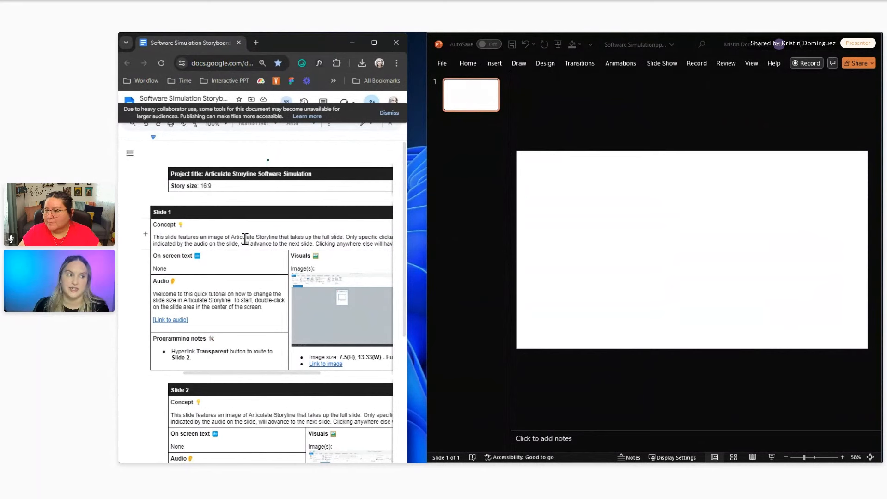
# Review Slide 1's audio script and its full-size image in the storyboard.
pyautogui.tripleClick(217, 300)
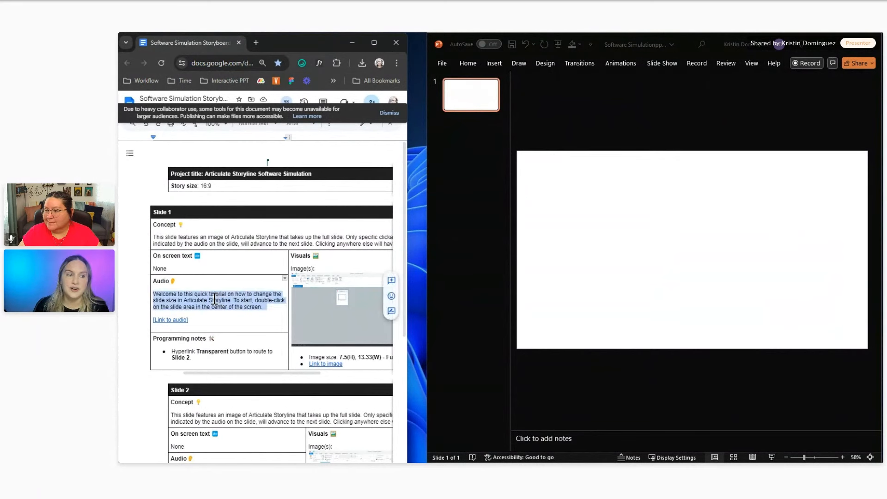
pyautogui.click(269, 302)
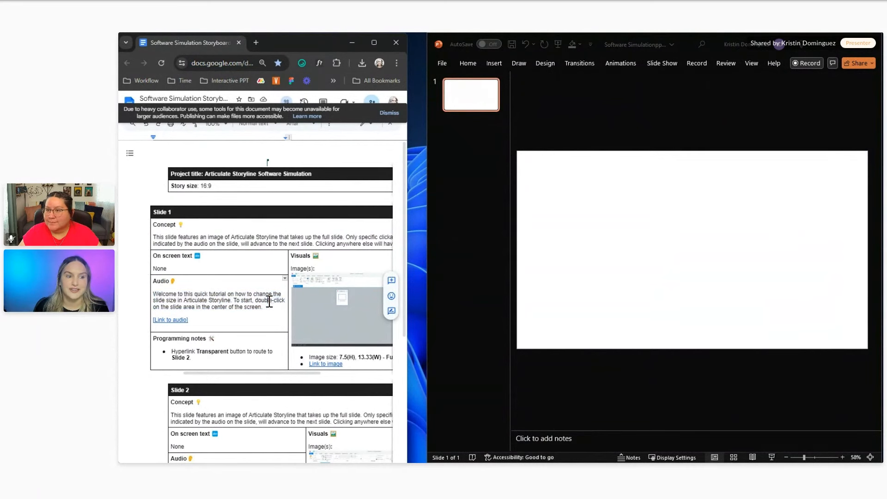
pyautogui.click(248, 344)
pyautogui.click(337, 298)
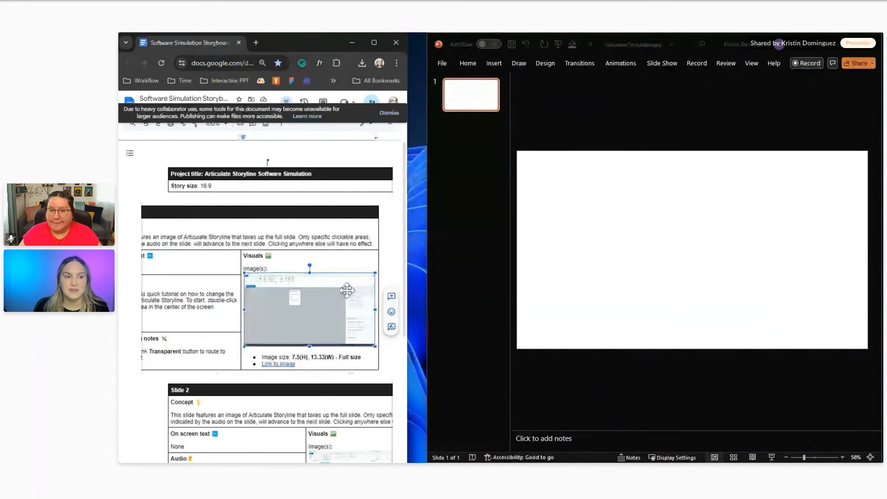
# Insert "Project 3 - slide 1 - image.png" from the desktop's Project 3 images folder onto slide 1 in PowerPoint.
pyautogui.click(654, 113)
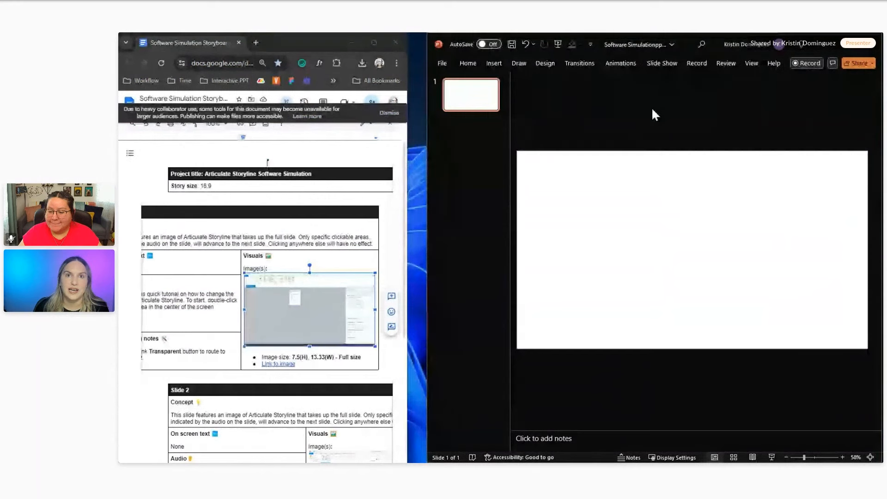
pyautogui.click(499, 65)
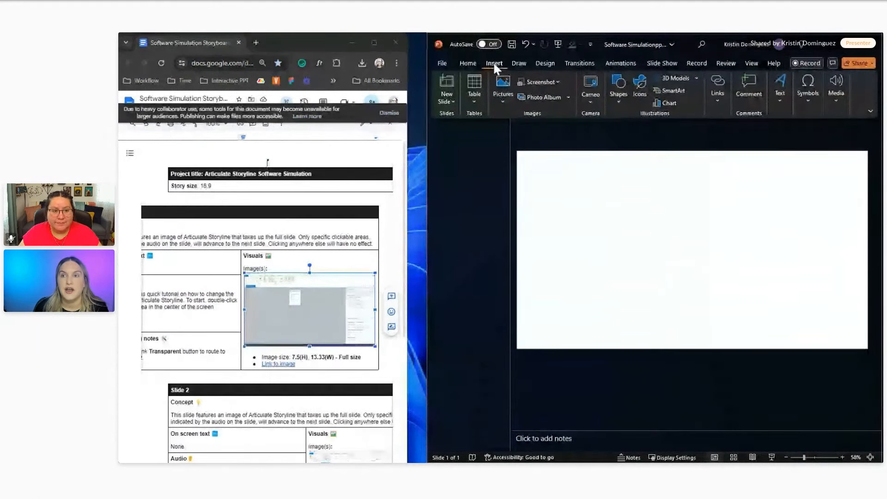
pyautogui.click(502, 102)
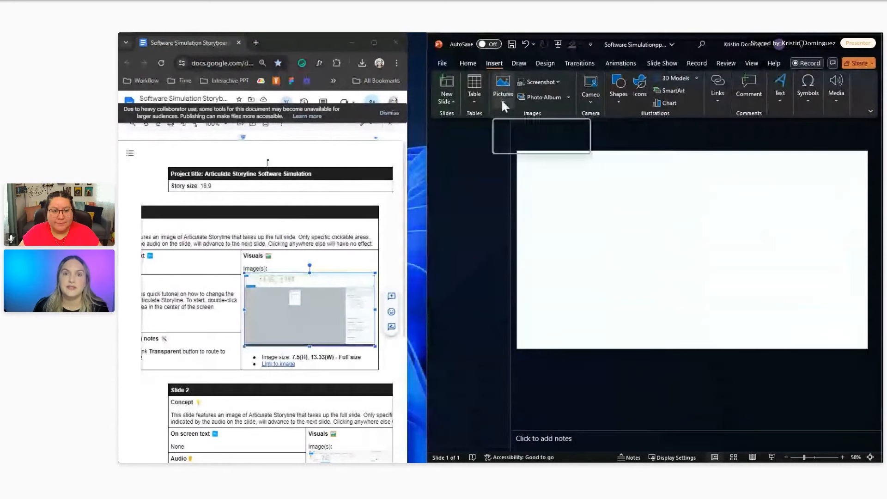
pyautogui.click(525, 128)
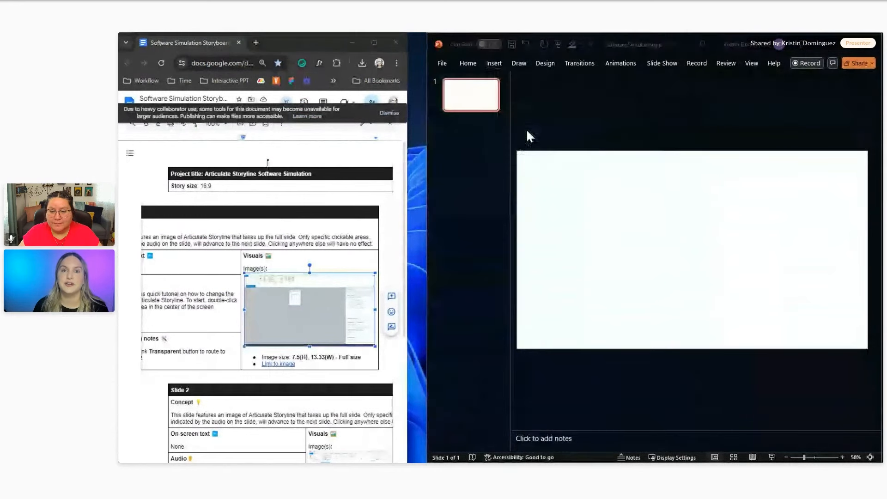
pyautogui.click(342, 161)
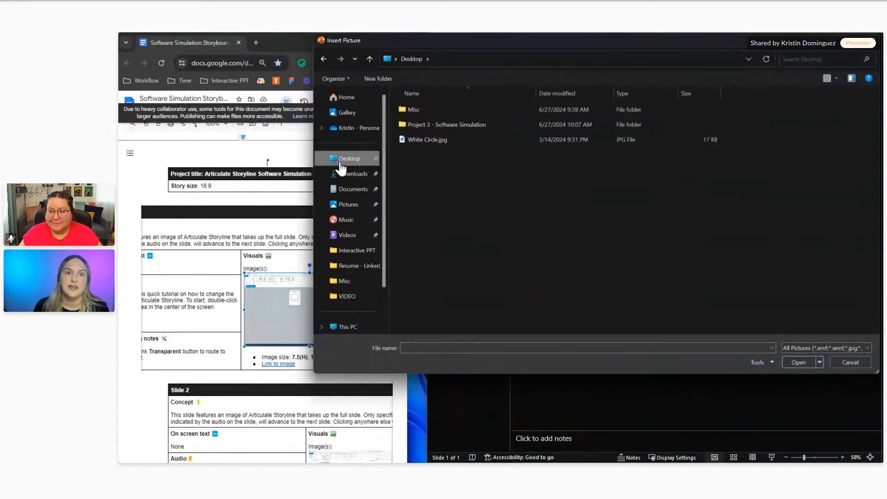
pyautogui.doubleClick(492, 120)
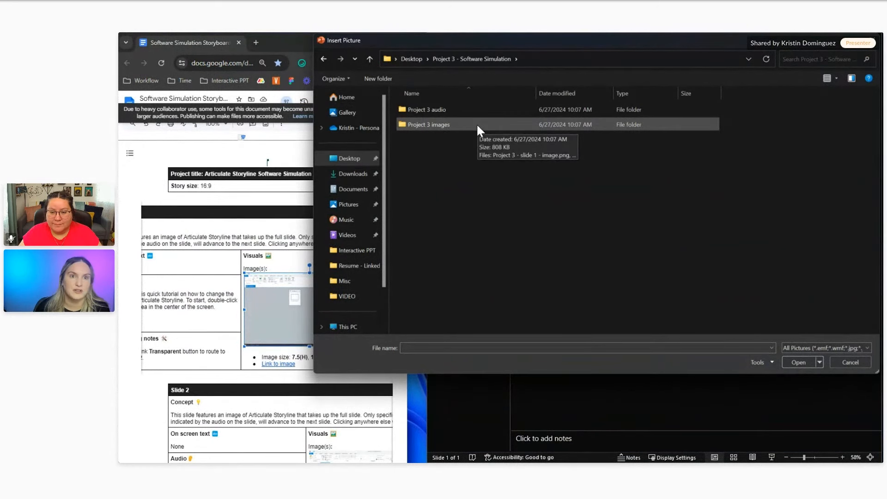
pyautogui.doubleClick(463, 128)
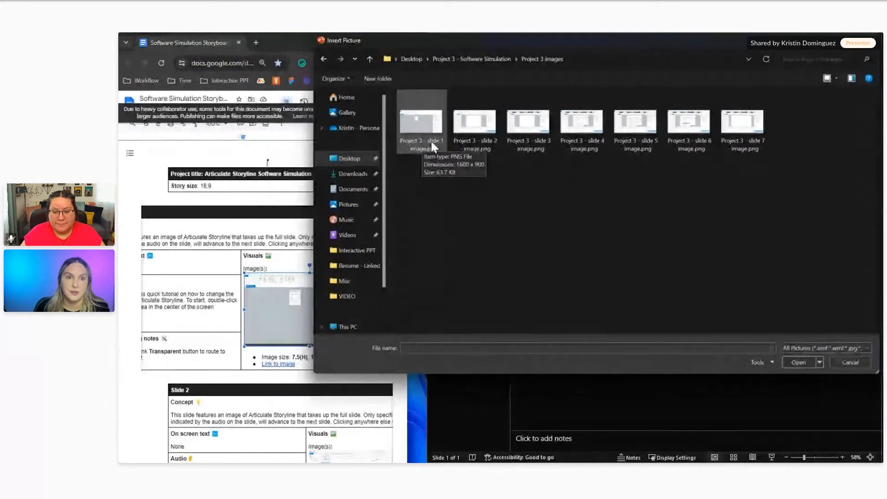
pyautogui.doubleClick(426, 116)
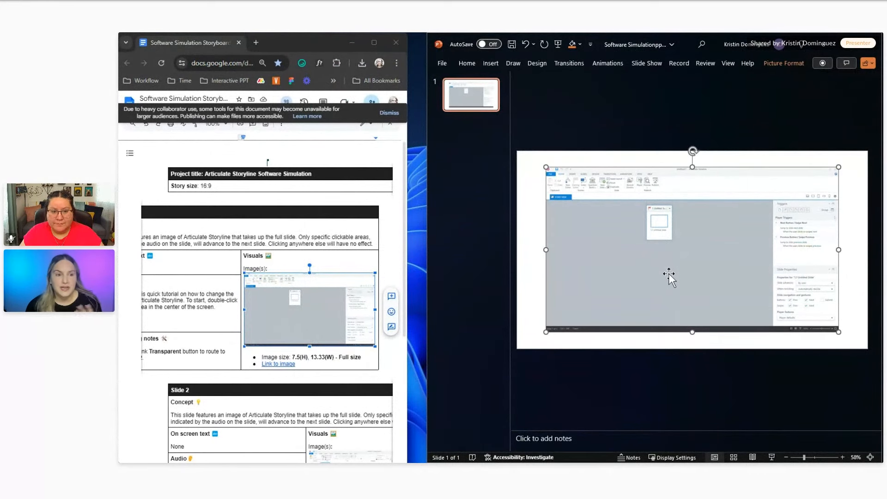
# Align the inserted picture with the slide's top-left corner and enlarge it proportionally to cover the full slide.
pyautogui.moveTo(653, 271); pyautogui.dragTo(627, 248)
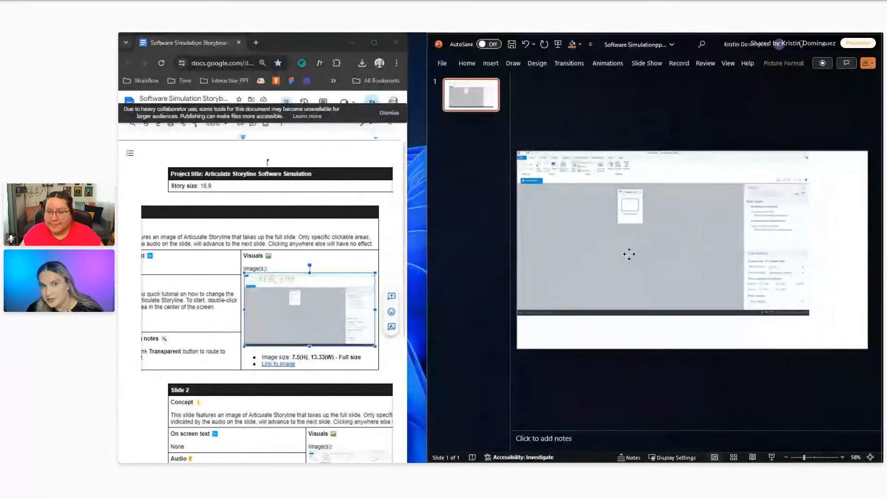
pyautogui.moveTo(809, 317); pyautogui.dragTo(846, 349)
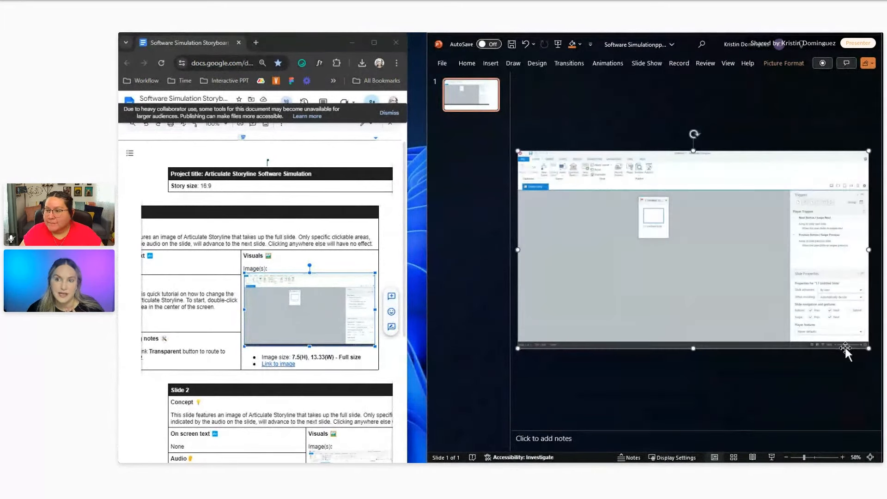
pyautogui.click(700, 95)
pyautogui.click(746, 262)
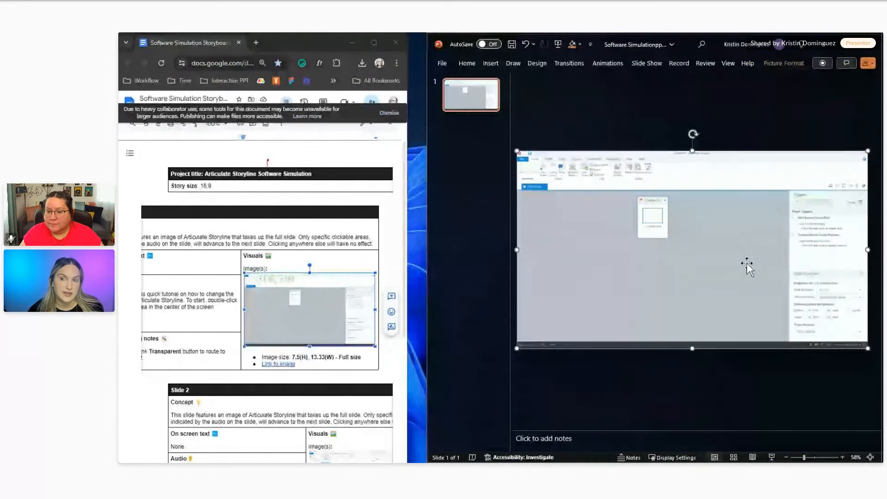
pyautogui.click(623, 107)
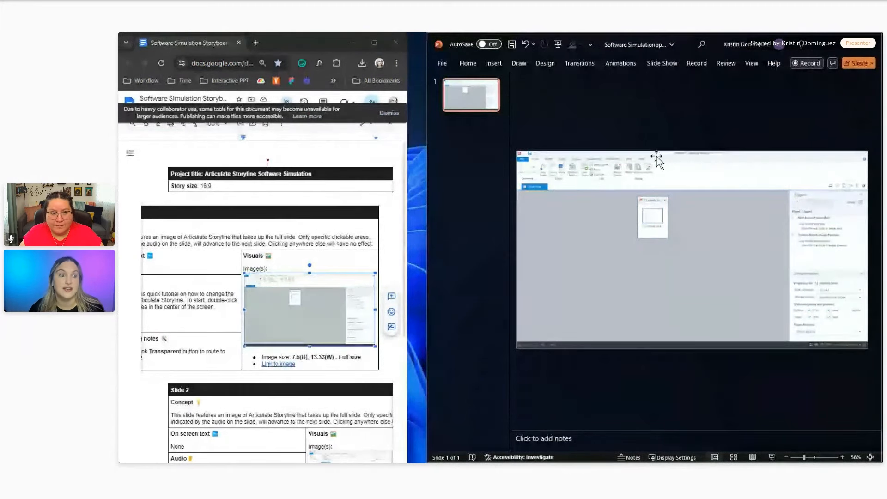
pyautogui.click(689, 276)
pyautogui.click(631, 96)
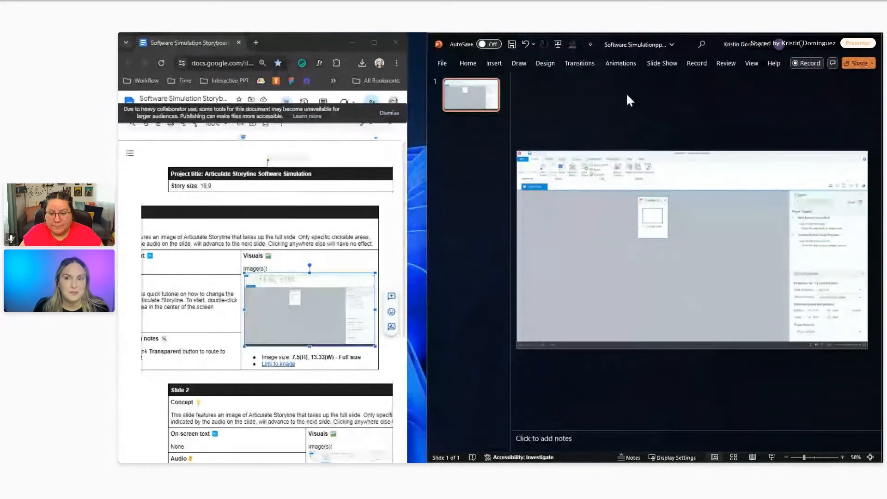
# Check Slide 1's on-screen text and image requirements in the storyboard.
pyautogui.click(188, 291)
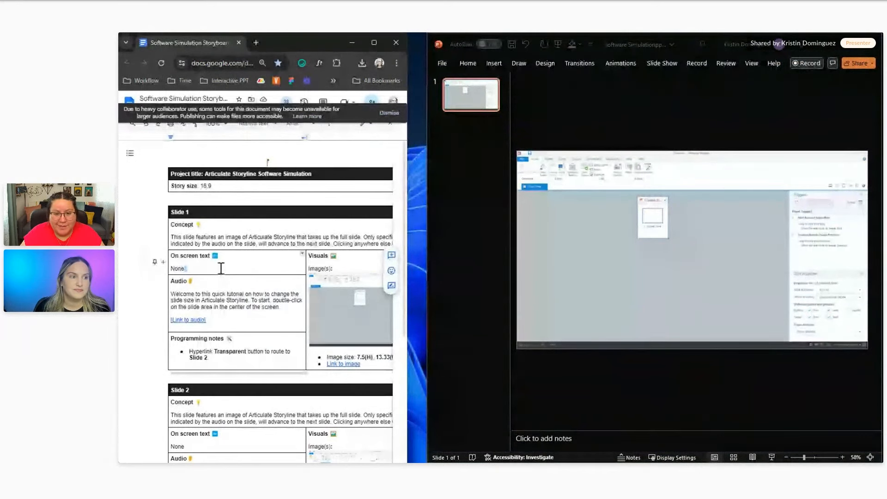
pyautogui.click(674, 106)
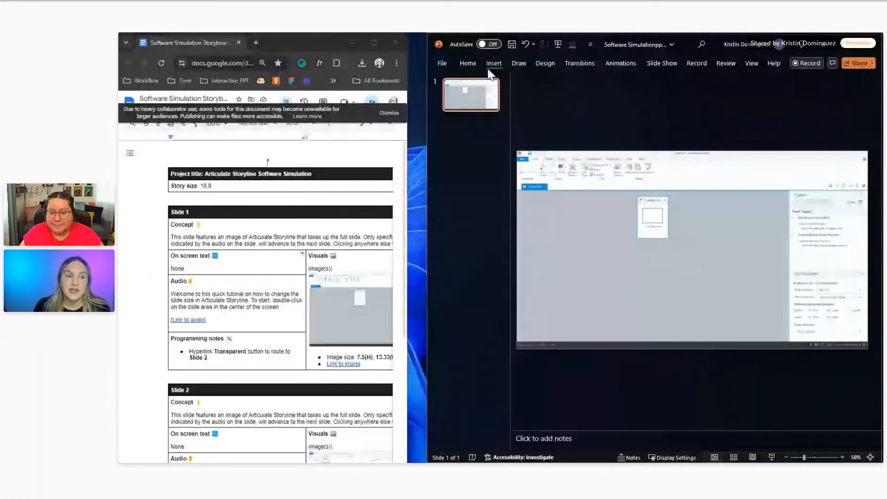
pyautogui.click(351, 309)
pyautogui.click(625, 110)
pyautogui.click(494, 64)
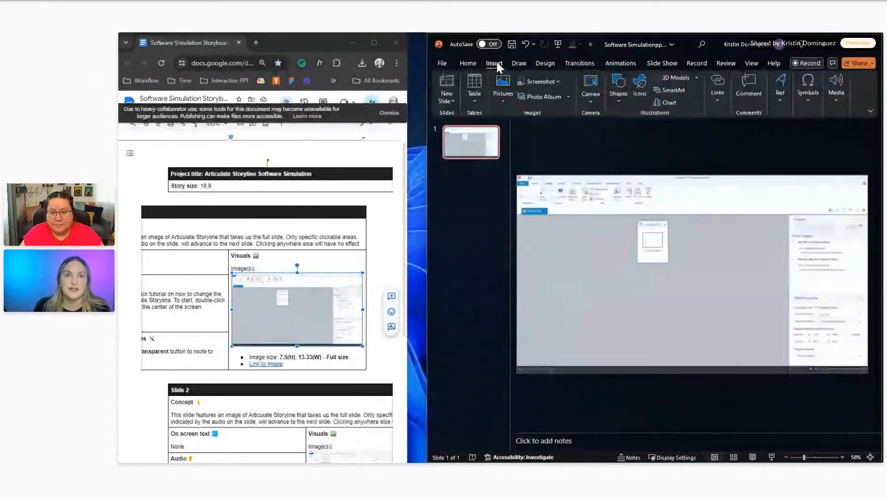
pyautogui.click(502, 95)
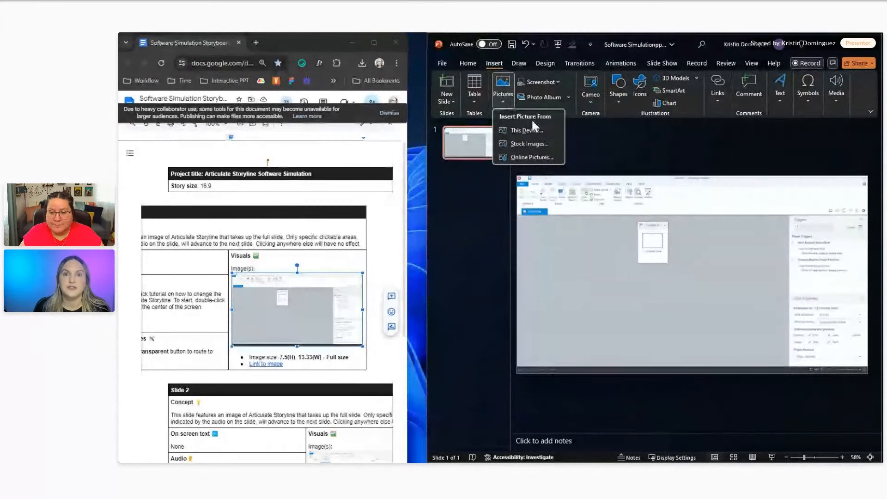
pyautogui.click(539, 132)
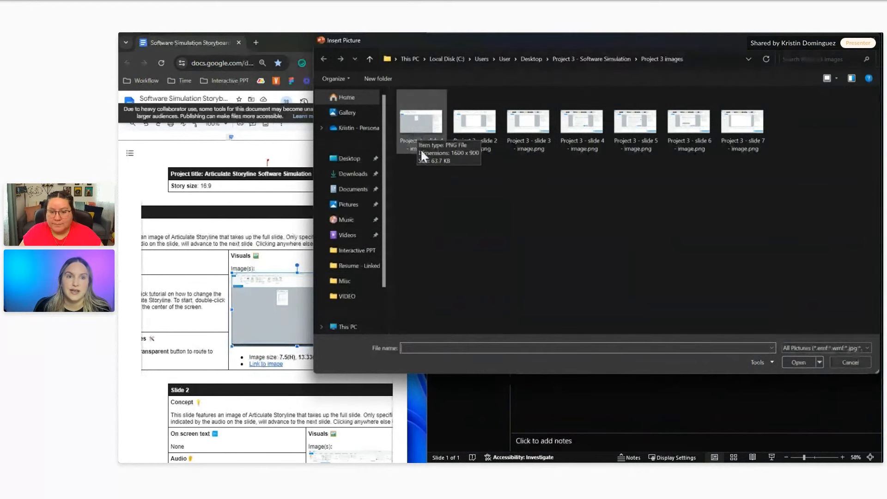
pyautogui.click(856, 362)
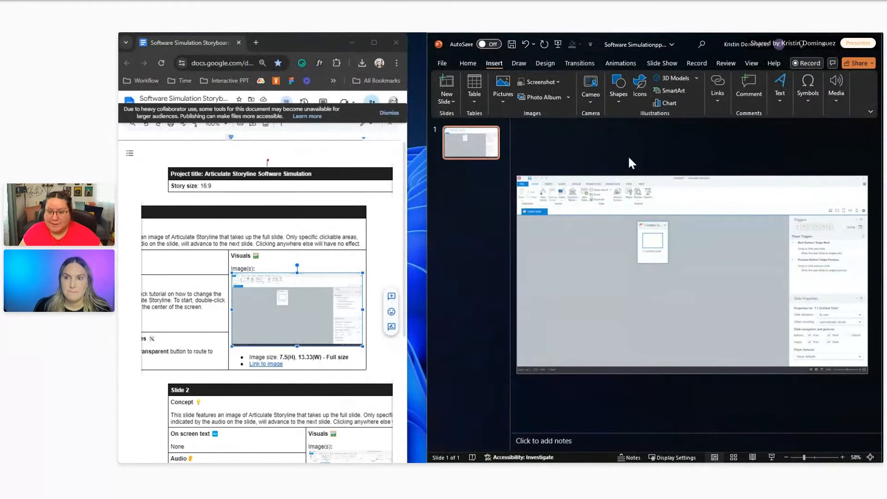
# Compare the picture on the slide with Slide 1's concept text about a full-slide Articulate Storyline image.
pyautogui.click(643, 237)
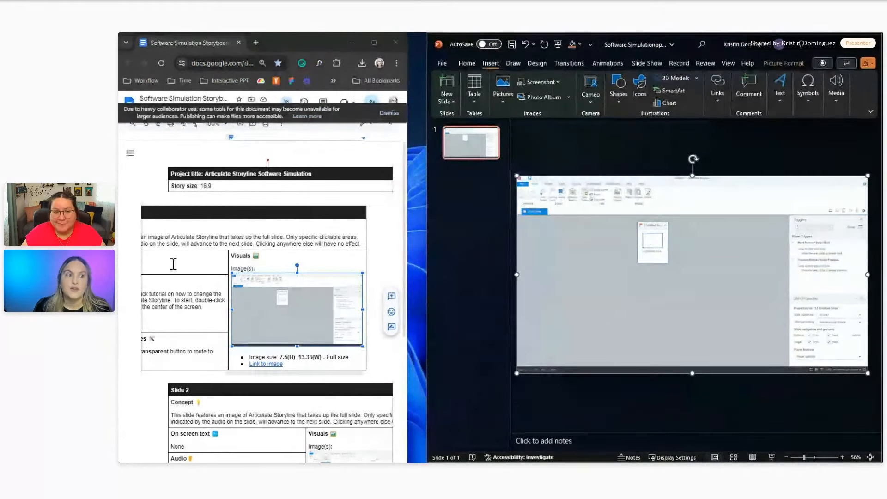
pyautogui.click(185, 236)
pyautogui.moveTo(178, 236); pyautogui.dragTo(207, 236)
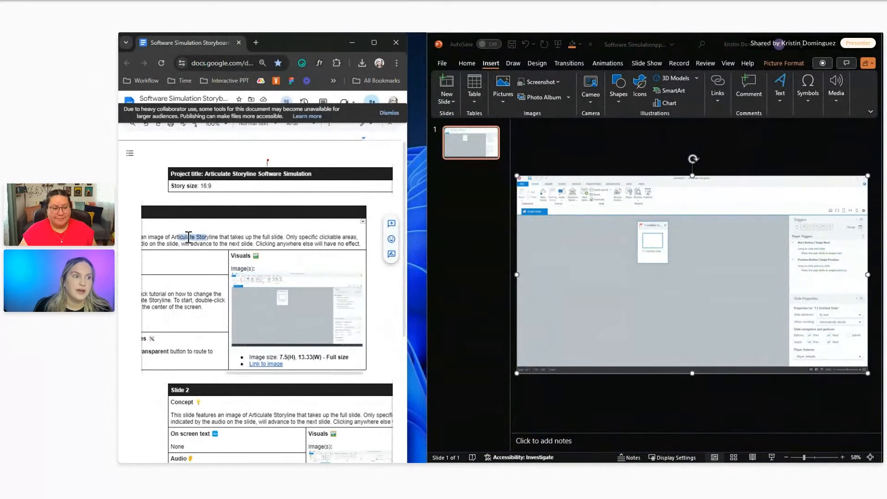
pyautogui.moveTo(188, 236); pyautogui.dragTo(148, 236)
pyautogui.click(216, 244)
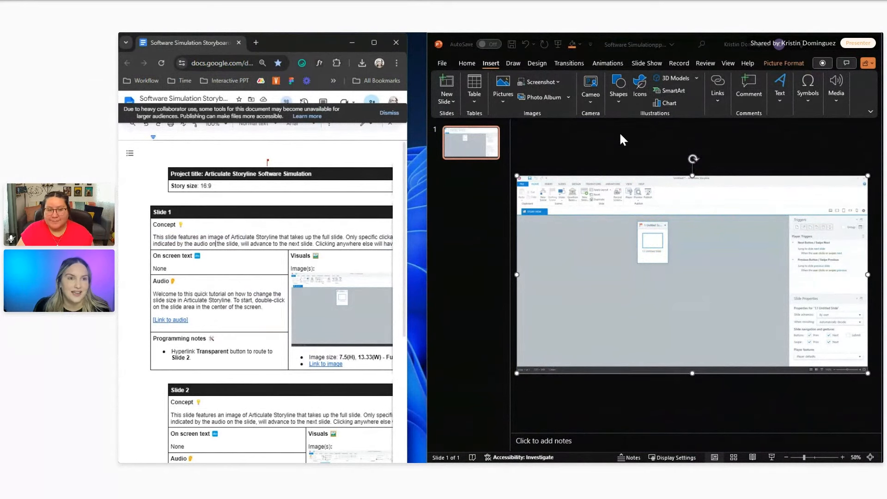
pyautogui.click(584, 156)
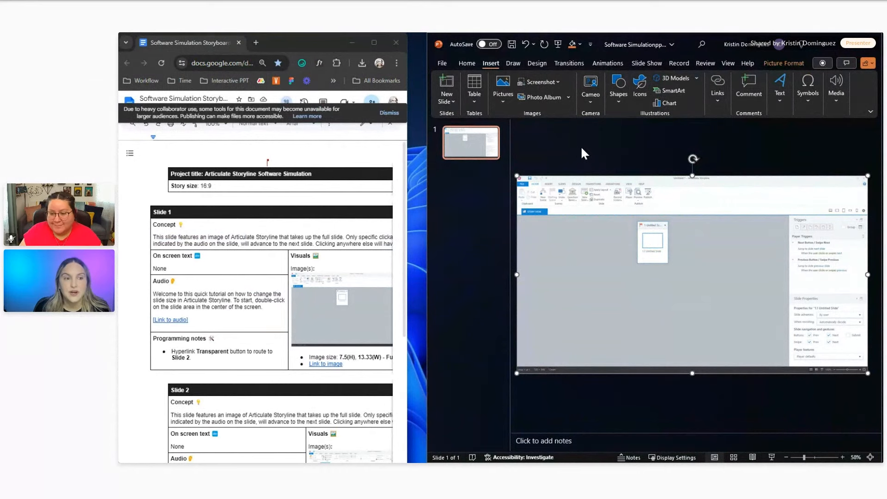
pyautogui.click(582, 149)
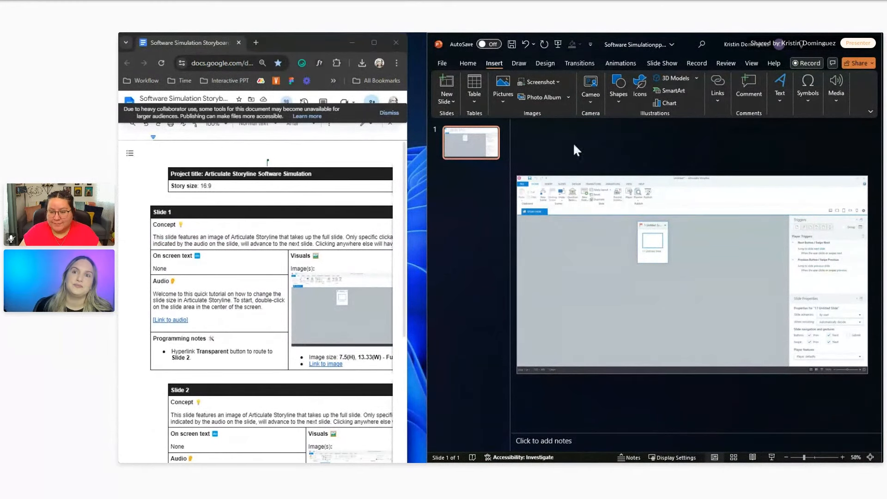
# Look at the Change Picture source options available for the slide's full-size picture.
pyautogui.click(608, 262)
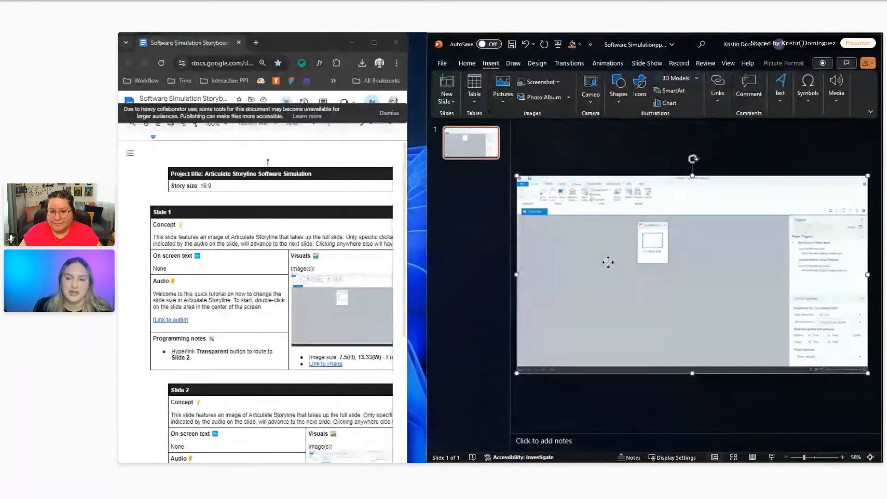
pyautogui.rightClick(608, 262)
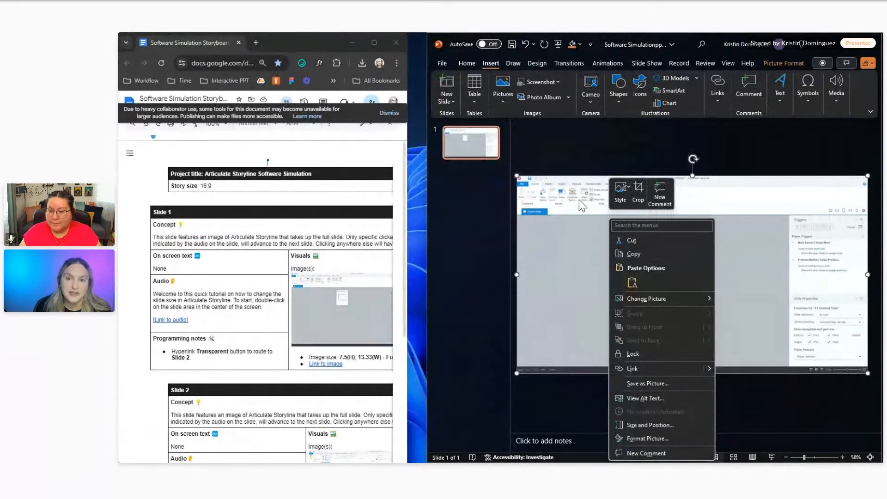
pyautogui.moveTo(677, 296)
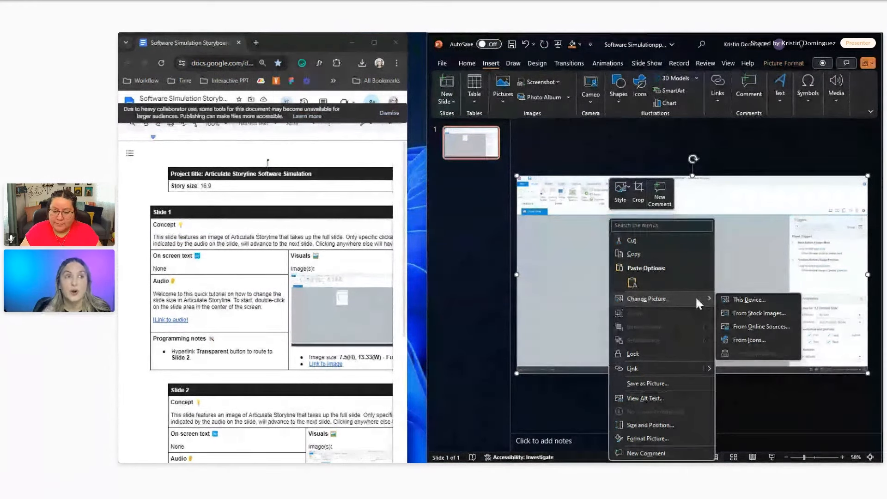
pyautogui.click(631, 253)
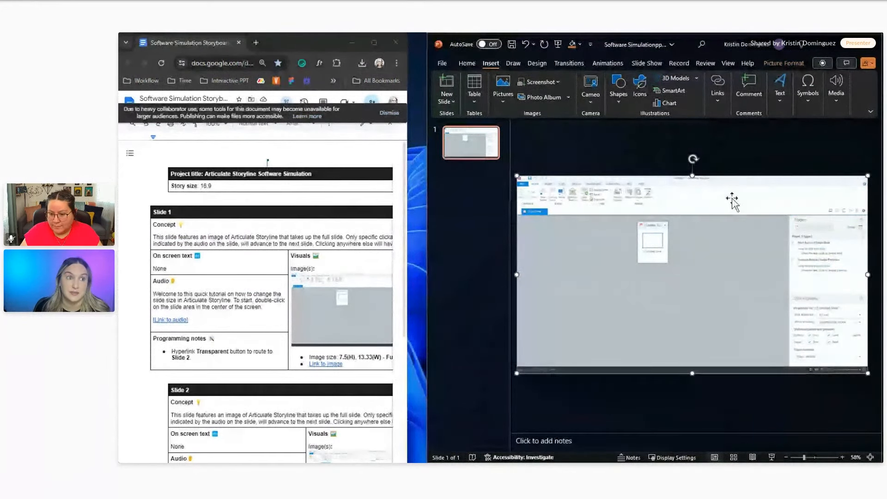
# Duplicate slide 1 and undo the duplication.
pyautogui.click(467, 135)
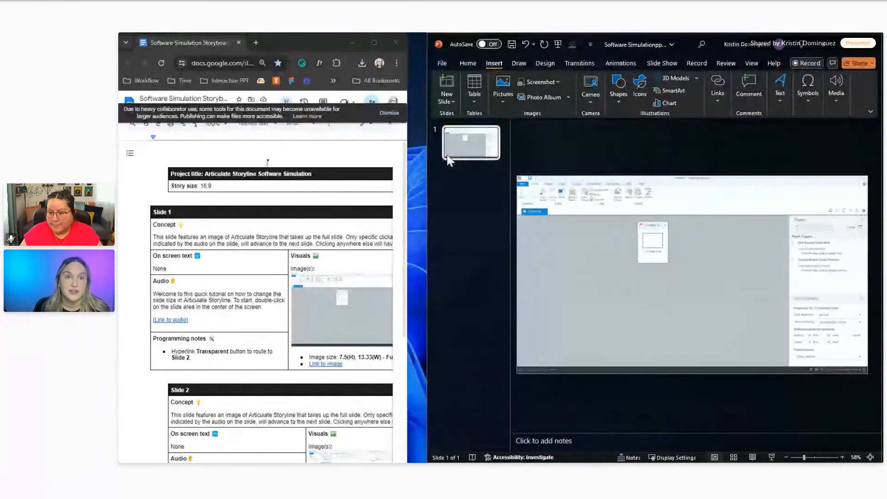
pyautogui.rightClick(468, 143)
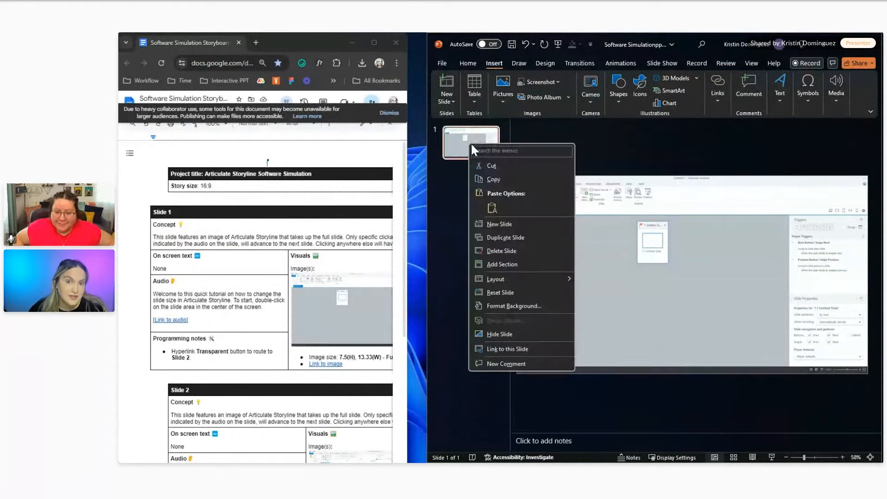
pyautogui.click(512, 237)
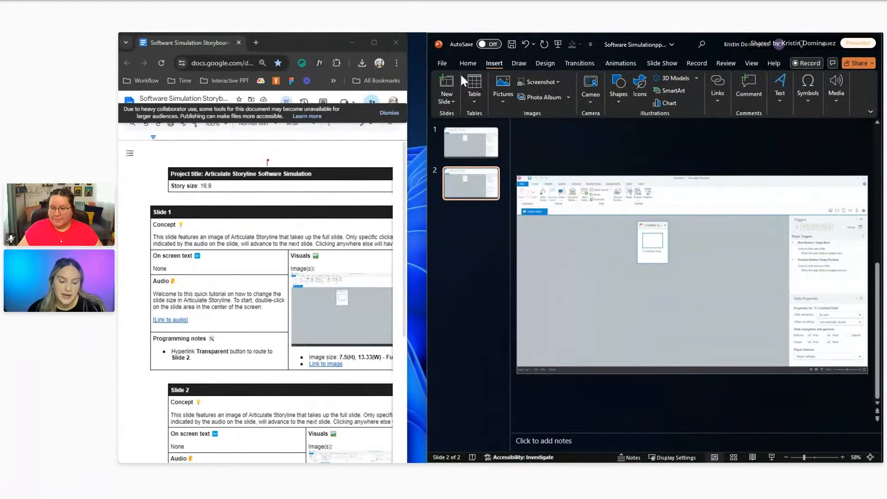
pyautogui.hotkey('ctrl', 'z')
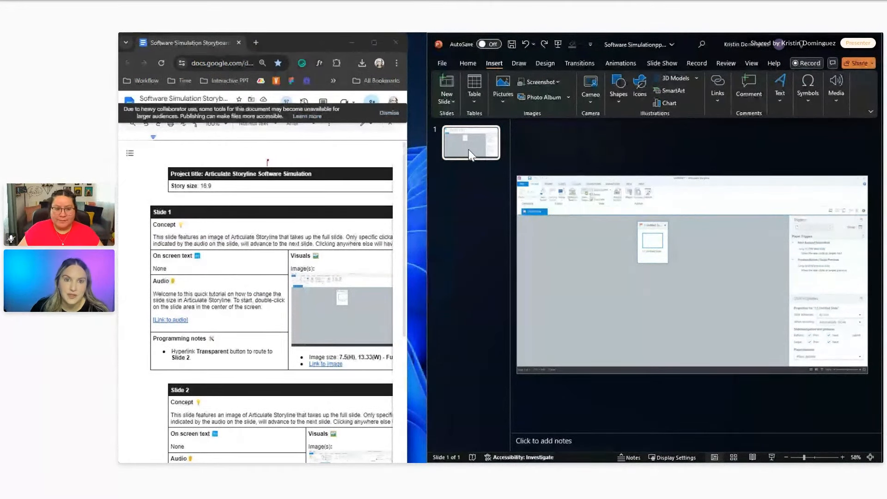
# Duplicate slide 1 and delete the copy.
pyautogui.hotkey('ctrl', 'd')
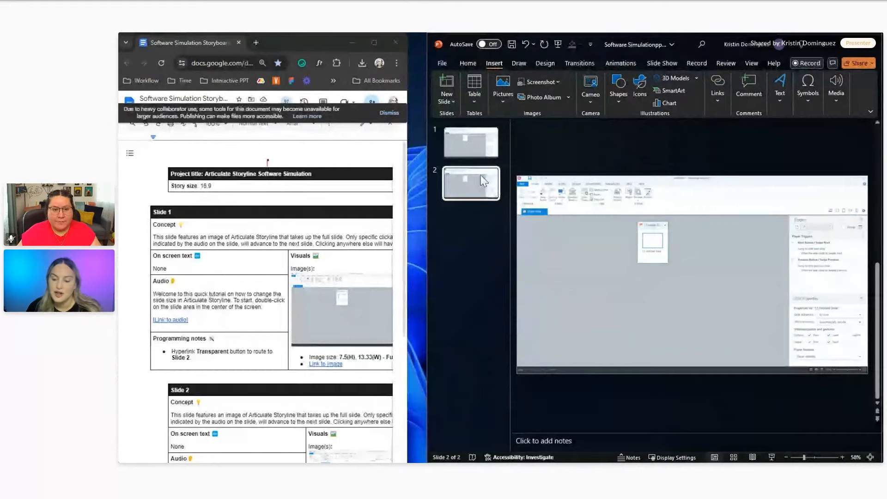
pyautogui.press('Delete')
# Skim the storyboard's slide sections and widen the storyboard window to show more of its tables.
pyautogui.scroll(-9, 242, 342)
pyautogui.scroll(-2, 242, 342)
pyautogui.scroll(-2, 246, 295)
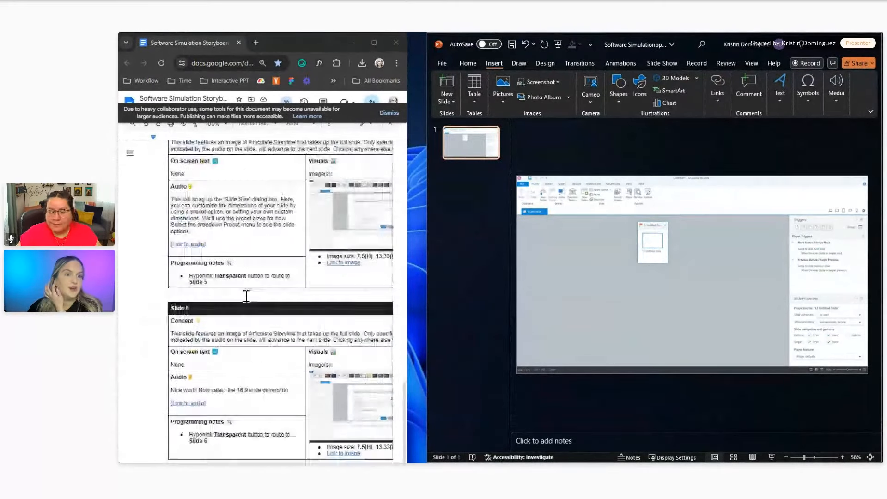
pyautogui.scroll(9, 247, 296)
pyautogui.scroll(1, 246, 297)
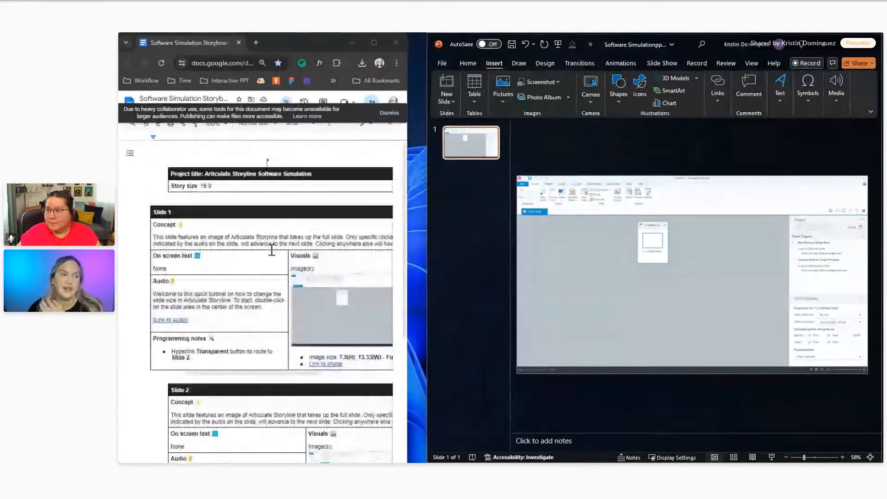
pyautogui.moveTo(406, 254); pyautogui.dragTo(426, 254)
# Duplicate slide 1 six times to make a seven-slide presentation.
pyautogui.click(487, 139)
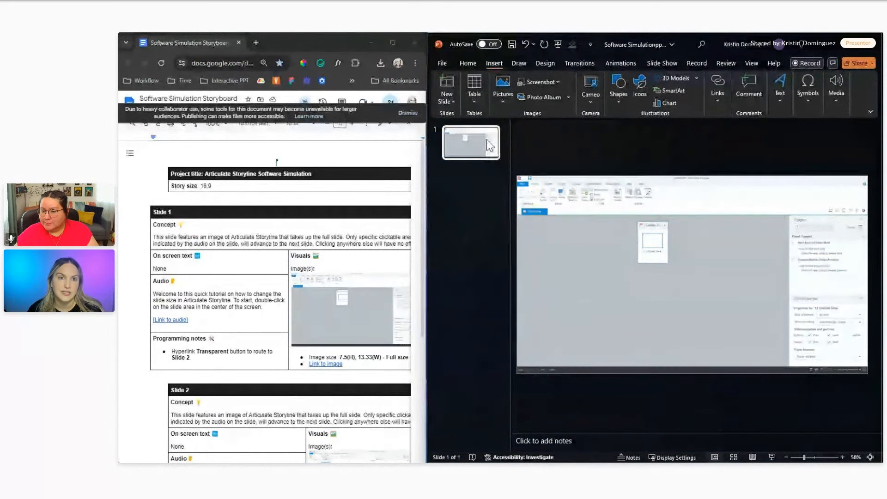
pyautogui.hotkey('ctrl', 'd')
pyautogui.hotkey('ctrl', 'd')
pyautogui.hotkey('ctrl', 'd')
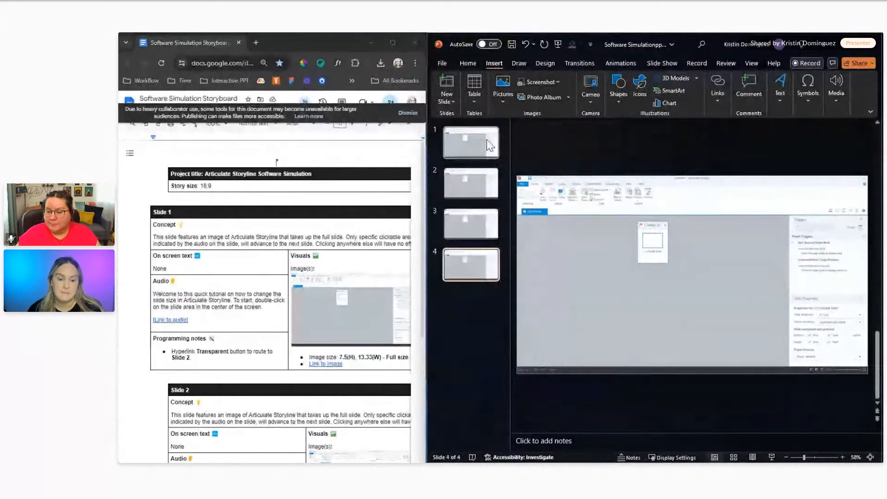
pyautogui.hotkey('ctrl', 'd')
pyautogui.hotkey('ctrl', 'd')
pyautogui.hotkey('ctrl', 'd')
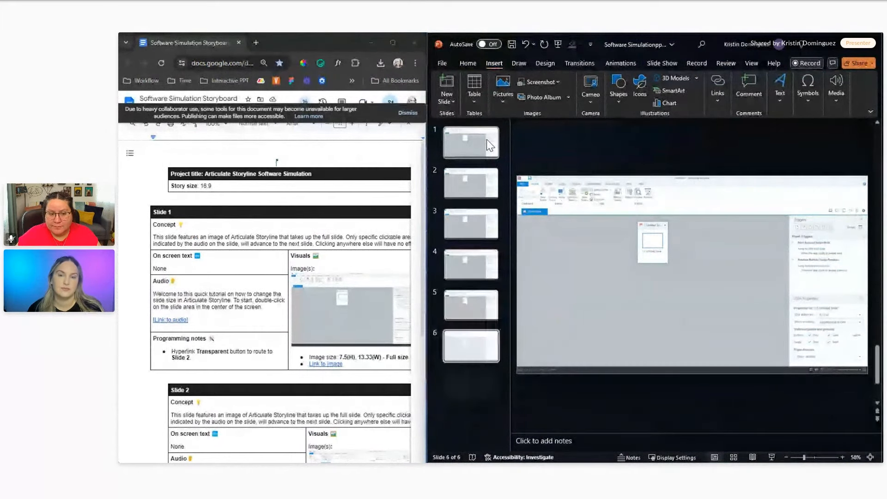
# Go through slides 1 to 7 to check the duplicates, ending back on slide 1.
pyautogui.click(460, 154)
pyautogui.click(461, 185)
pyautogui.click(470, 231)
pyautogui.click(469, 262)
pyautogui.click(470, 312)
pyautogui.click(469, 346)
pyautogui.click(466, 393)
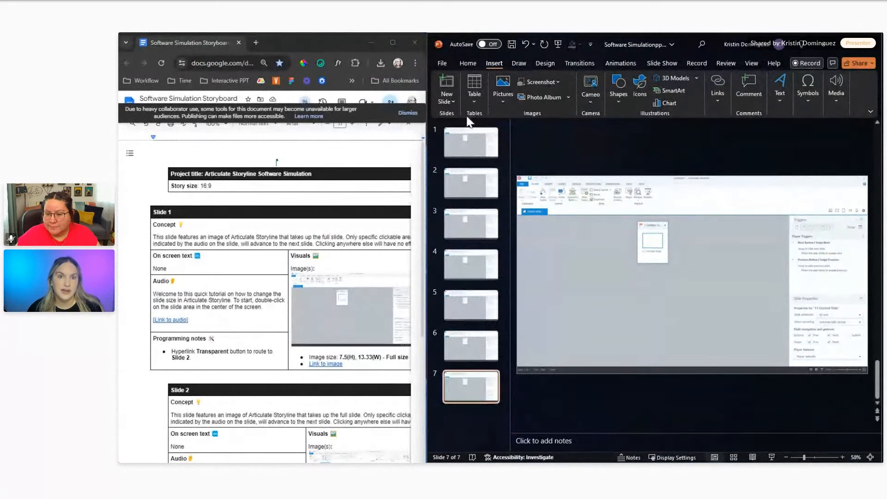
pyautogui.click(472, 142)
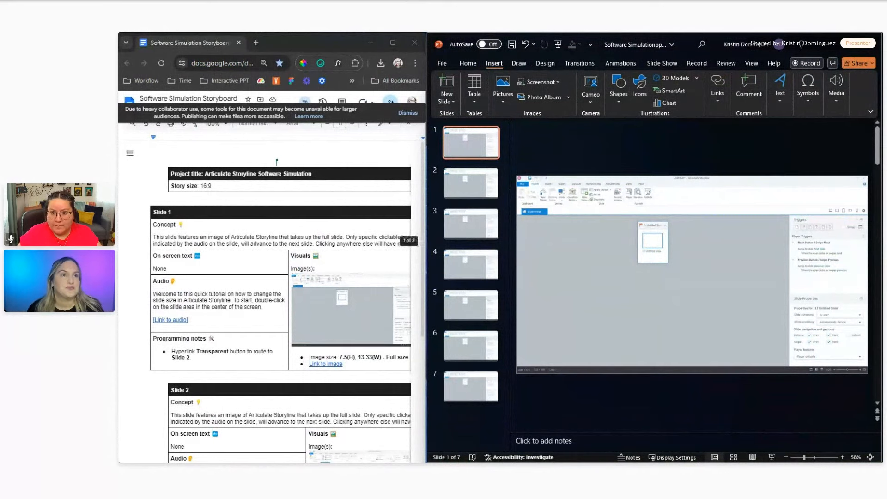
# Dismiss the heavy collaborator use notice in the storyboard document and look over slides 2, 3 and 7.
pyautogui.click(408, 113)
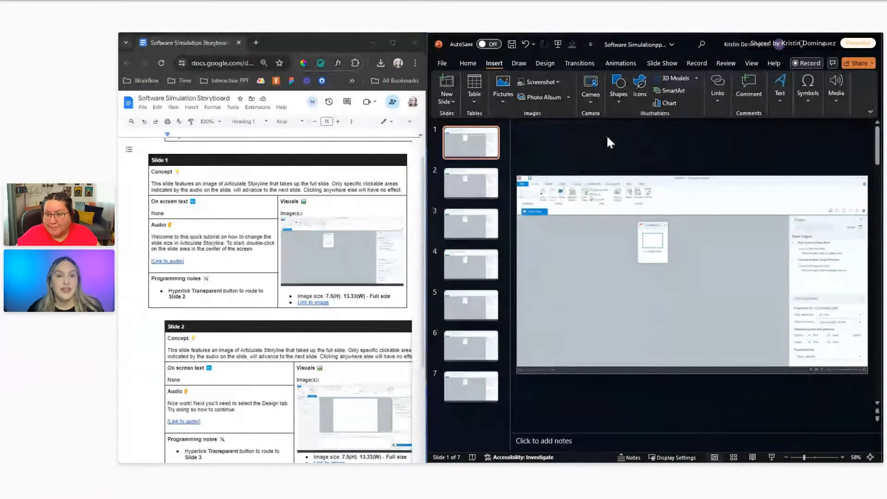
pyautogui.click(455, 190)
pyautogui.click(456, 230)
pyautogui.click(474, 389)
# Replace slide 2's picture with "Project 3 - slide 2 - image.png" from this device and compare it with slide 1.
pyautogui.click(481, 179)
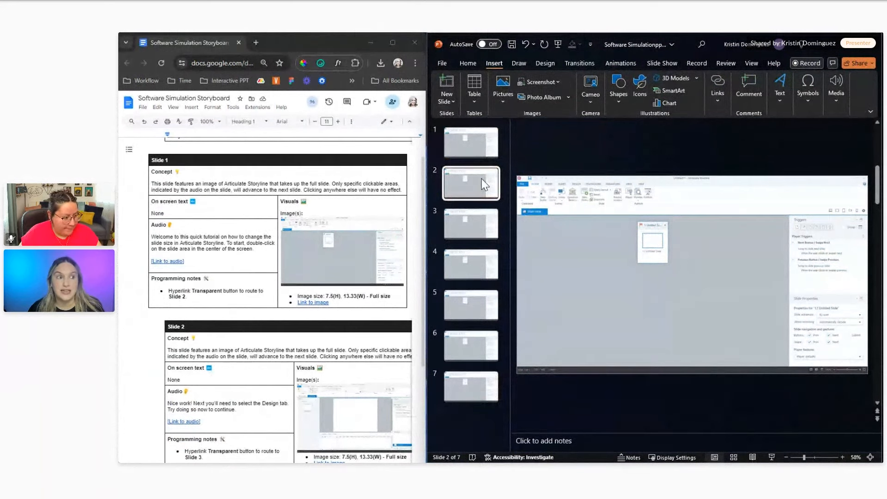
pyautogui.click(689, 276)
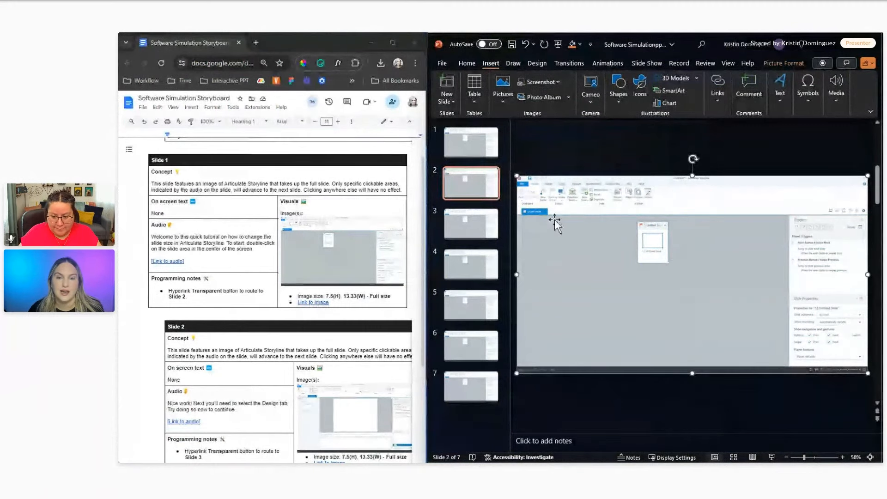
pyautogui.click(456, 189)
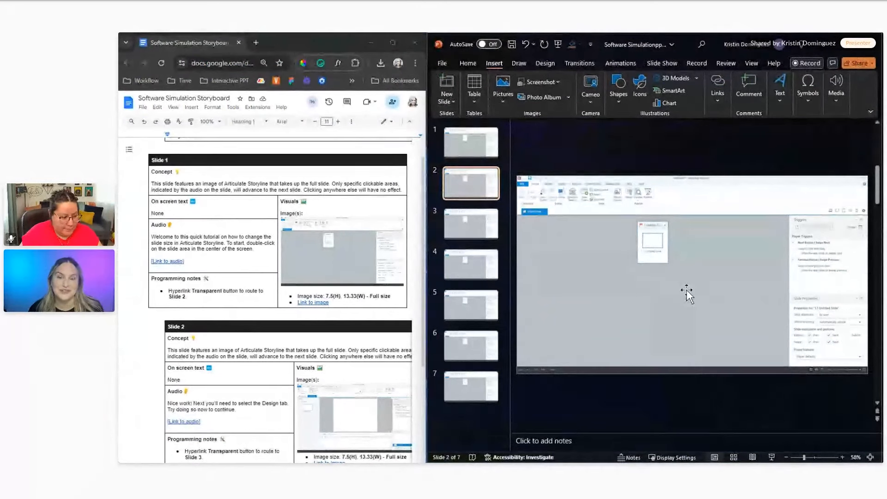
pyautogui.click(699, 261)
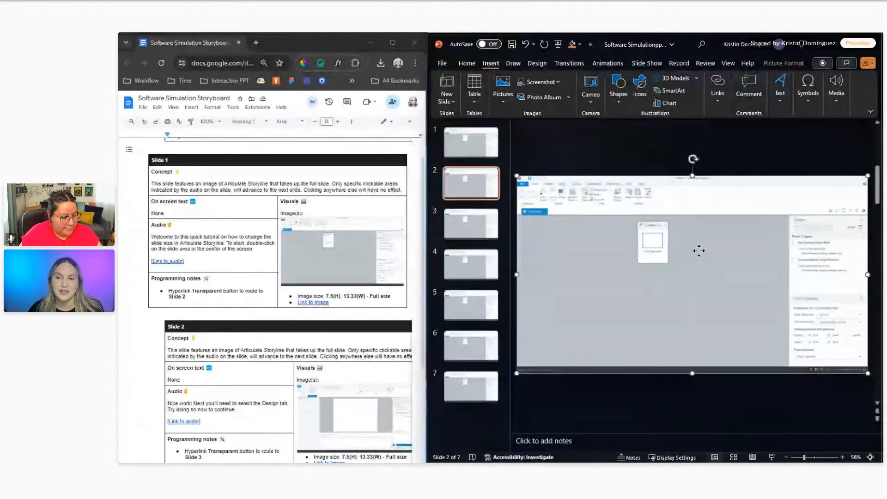
pyautogui.rightClick(700, 254)
pyautogui.moveTo(771, 299)
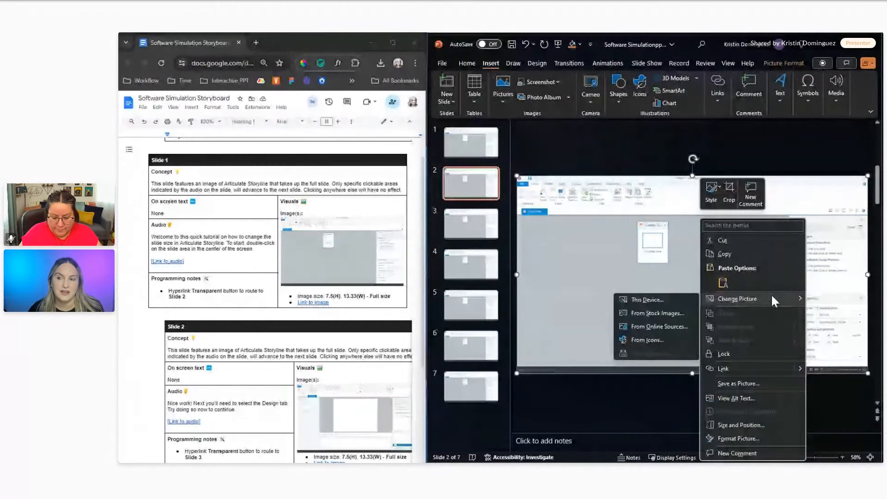
pyautogui.click(672, 301)
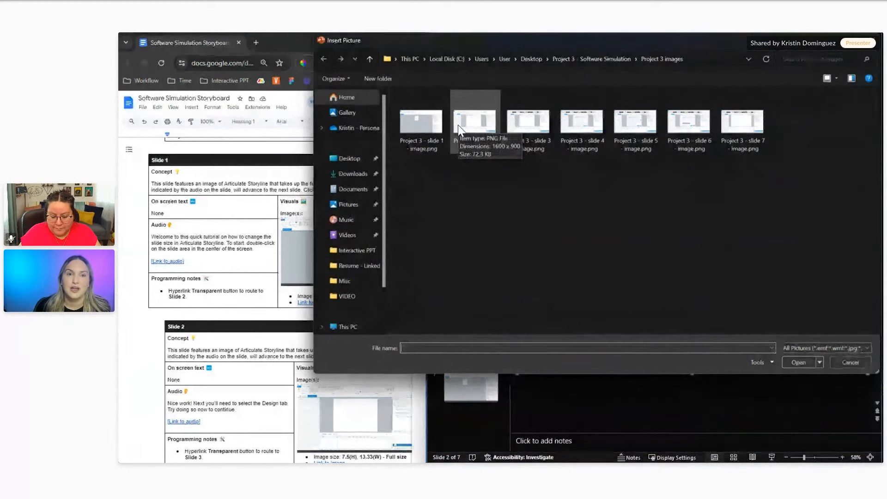
pyautogui.doubleClick(471, 125)
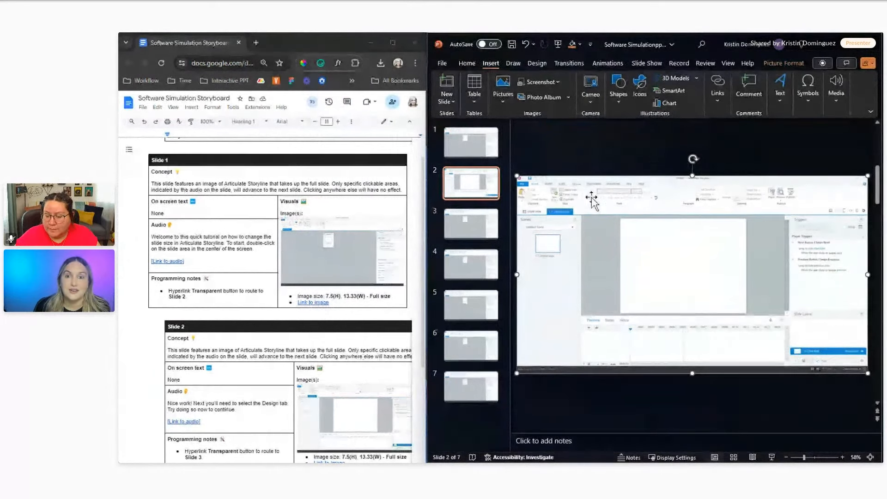
pyautogui.click(462, 157)
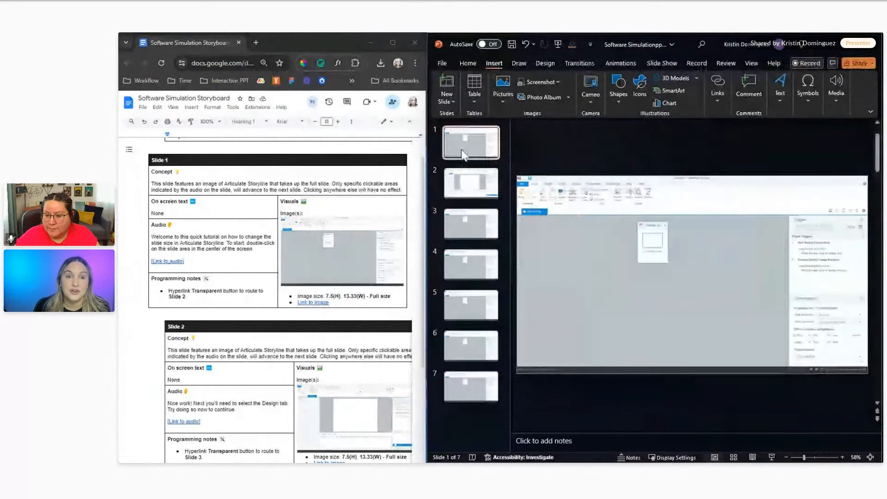
pyautogui.click(470, 182)
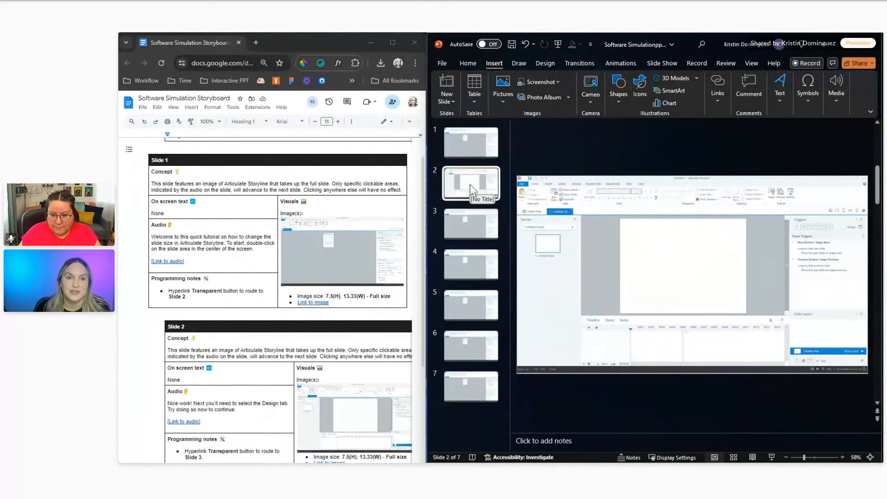
# Replace slide 3's picture with "Project 3 - slide 3 - image.png" from this device.
pyautogui.click(476, 221)
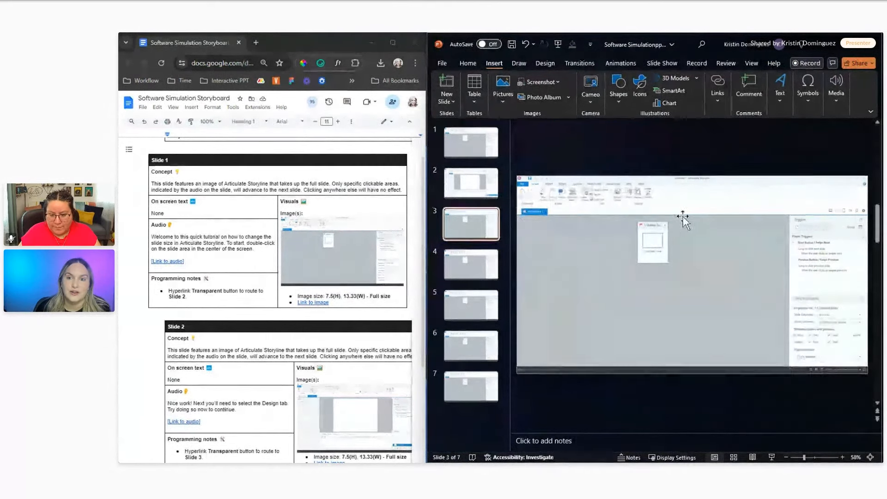
pyautogui.click(694, 261)
pyautogui.rightClick(694, 262)
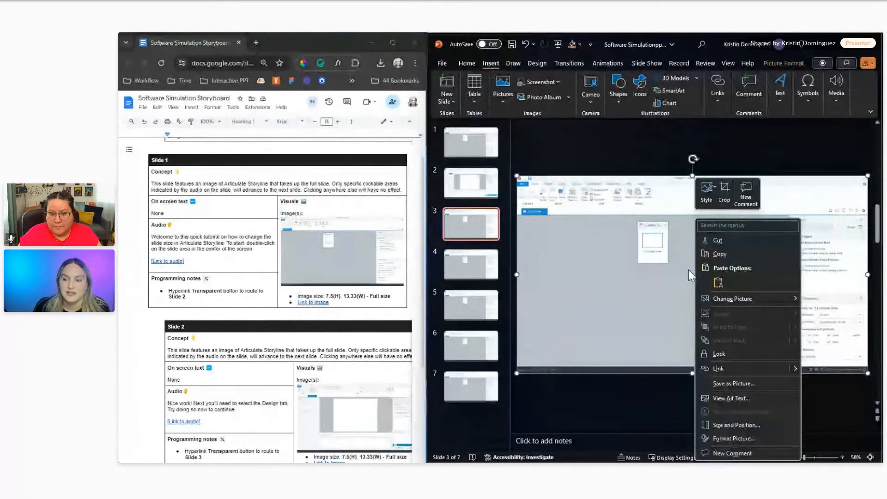
pyautogui.moveTo(744, 296)
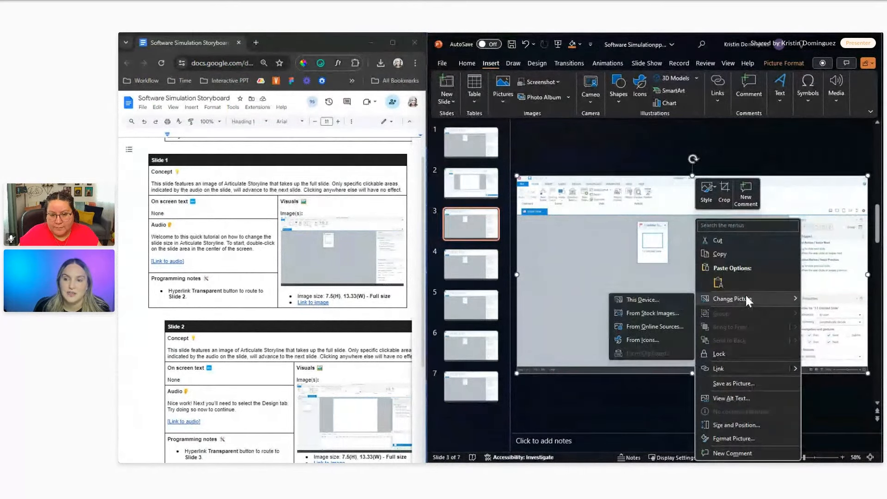
pyautogui.click(672, 300)
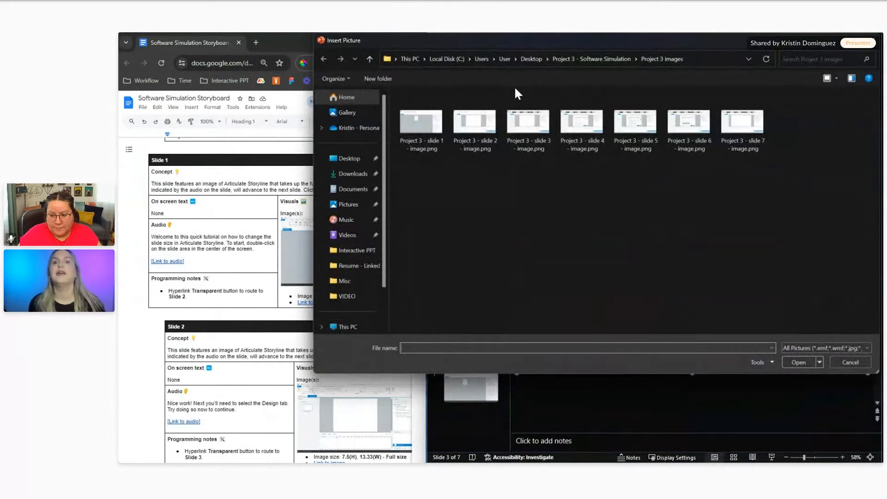
pyautogui.doubleClick(528, 122)
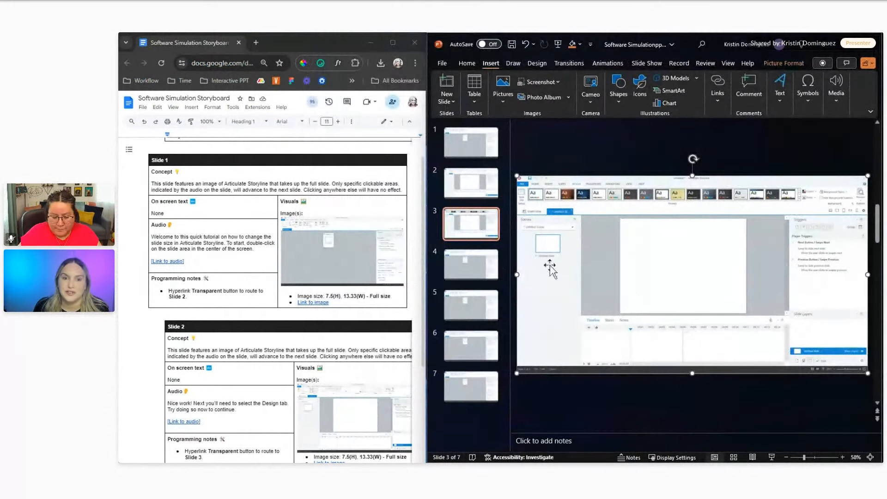
# Replace slide 4's picture with "Project 3 - slide 4 - image.png" from this device.
pyautogui.click(472, 261)
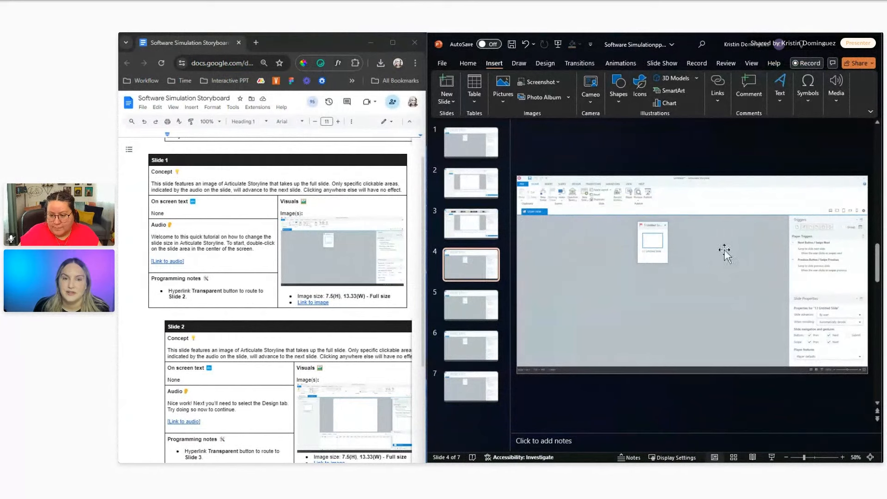
pyautogui.rightClick(695, 237)
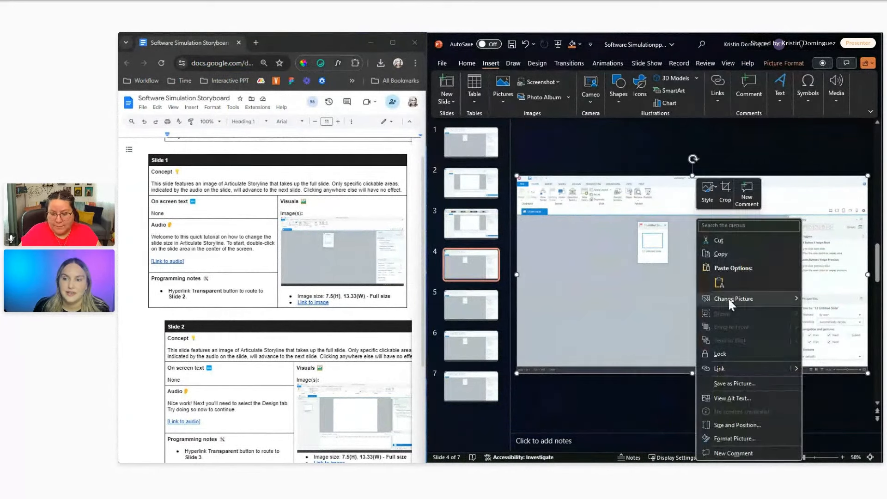
pyautogui.moveTo(729, 300)
pyautogui.click(648, 298)
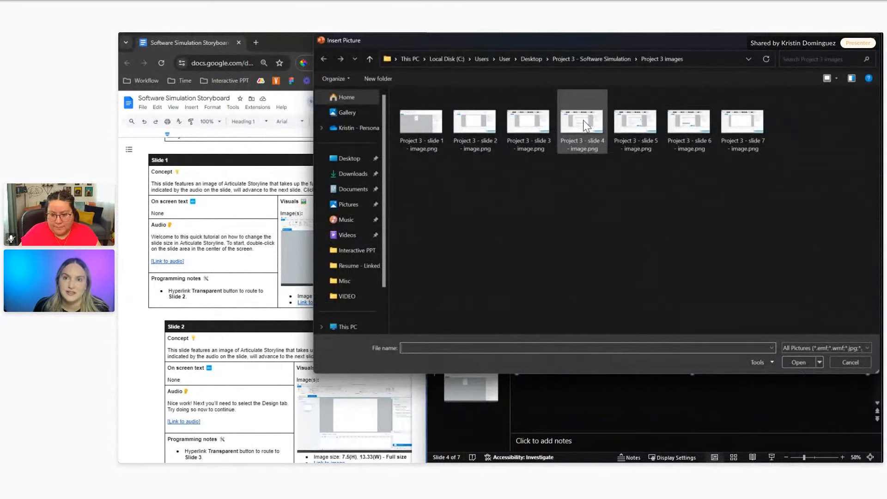
pyautogui.doubleClick(584, 120)
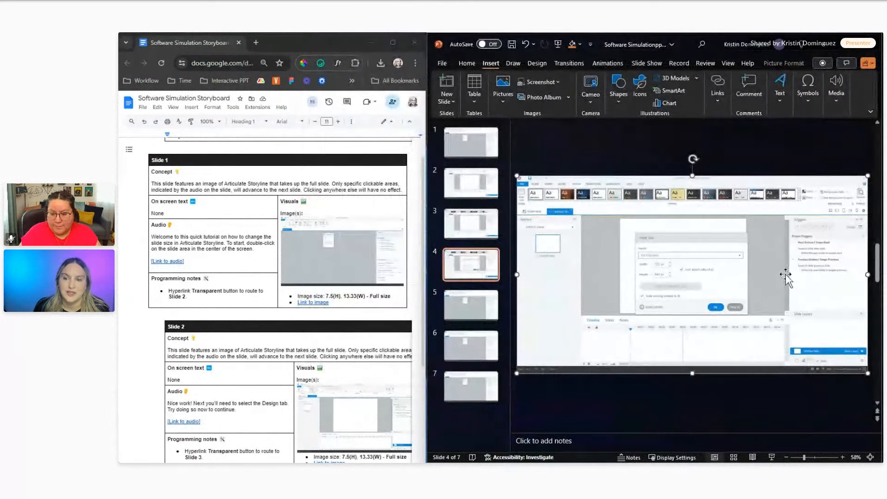
# Replace slide 5's picture with "Project 3 - slide 5 - image.png" from this device.
pyautogui.click(469, 306)
pyautogui.click(716, 286)
pyautogui.rightClick(716, 285)
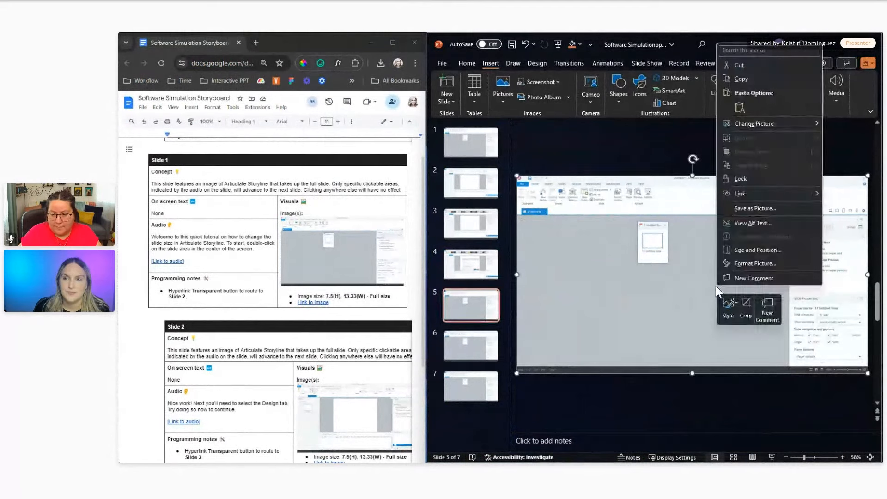
pyautogui.moveTo(739, 123)
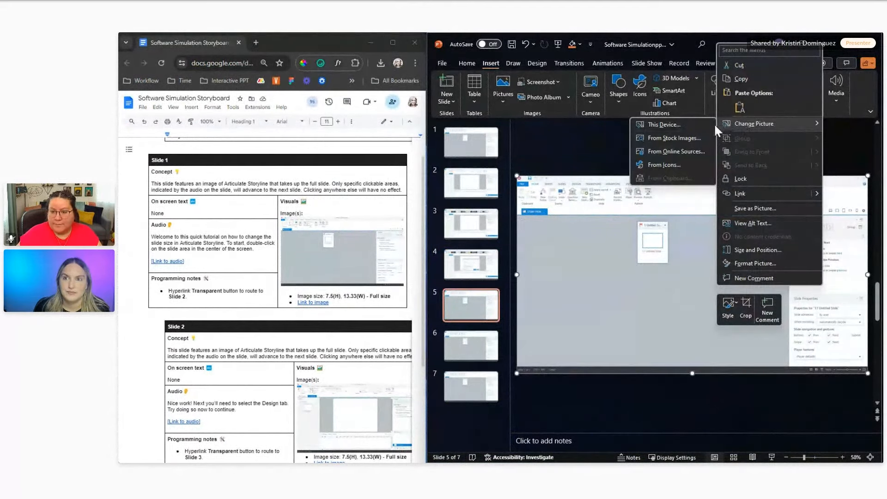
pyautogui.click(700, 124)
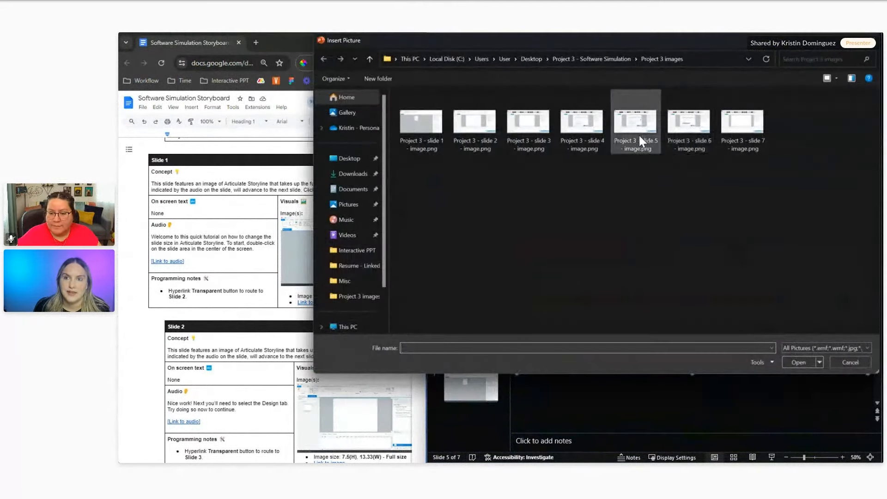
pyautogui.doubleClick(639, 125)
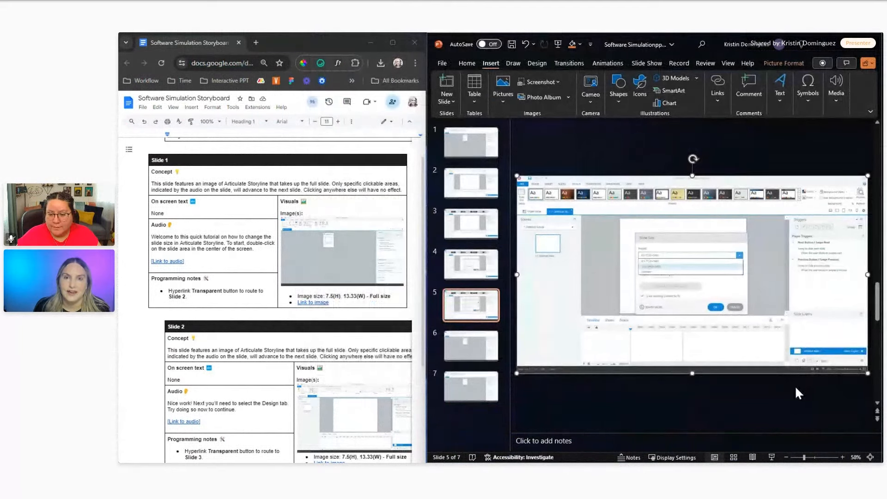
pyautogui.click(623, 149)
# Select the full-slide picture on slide 6.
pyautogui.click(471, 345)
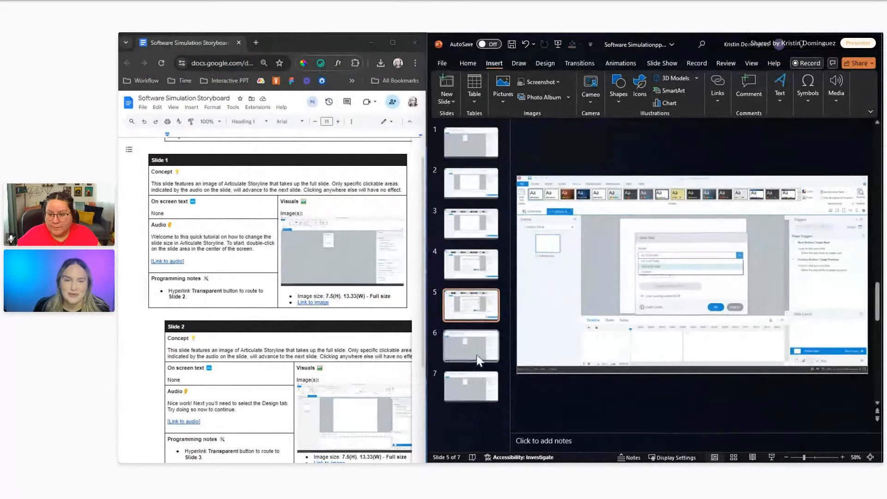
pyautogui.click(520, 255)
pyautogui.rightClick(622, 218)
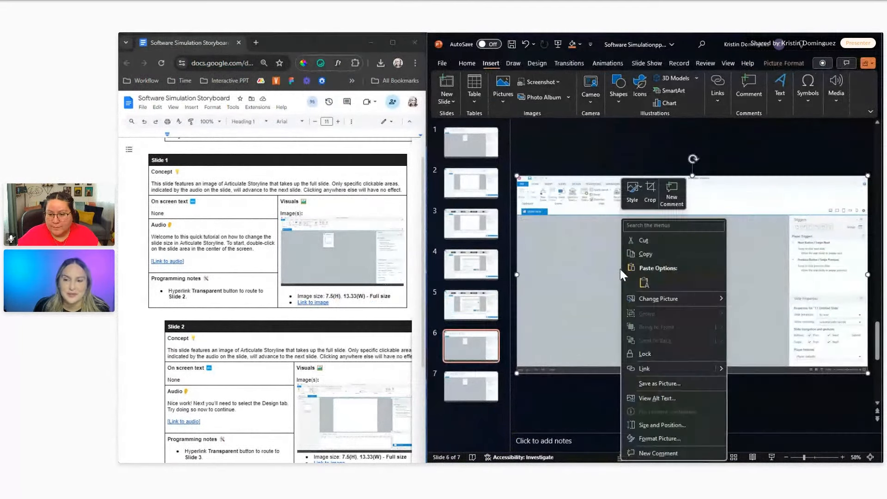
pyautogui.click(562, 142)
pyautogui.rightClick(581, 280)
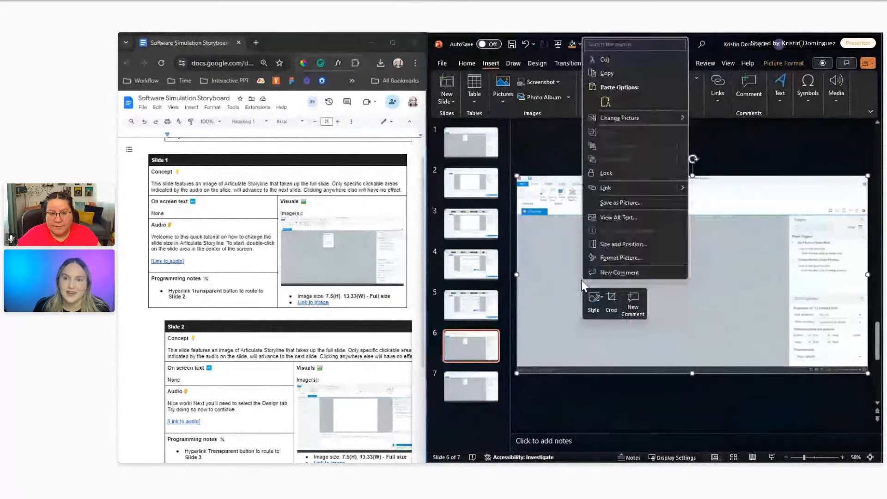
pyautogui.moveTo(639, 116)
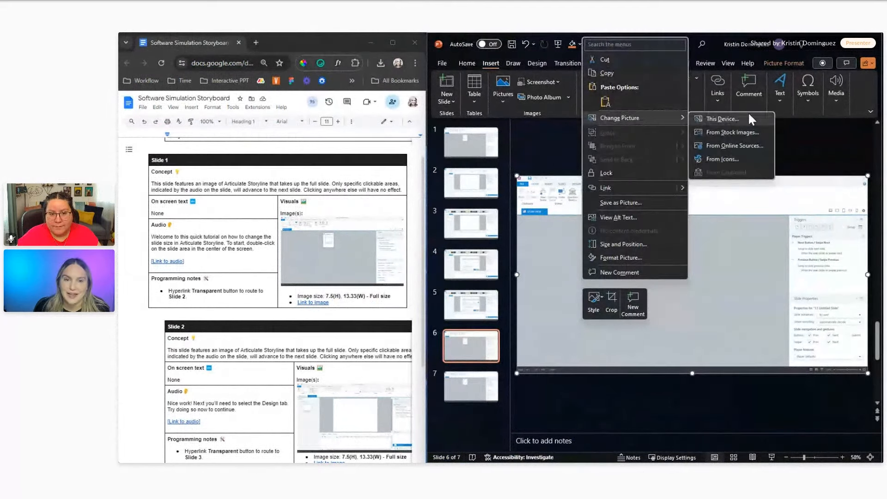
pyautogui.click(749, 118)
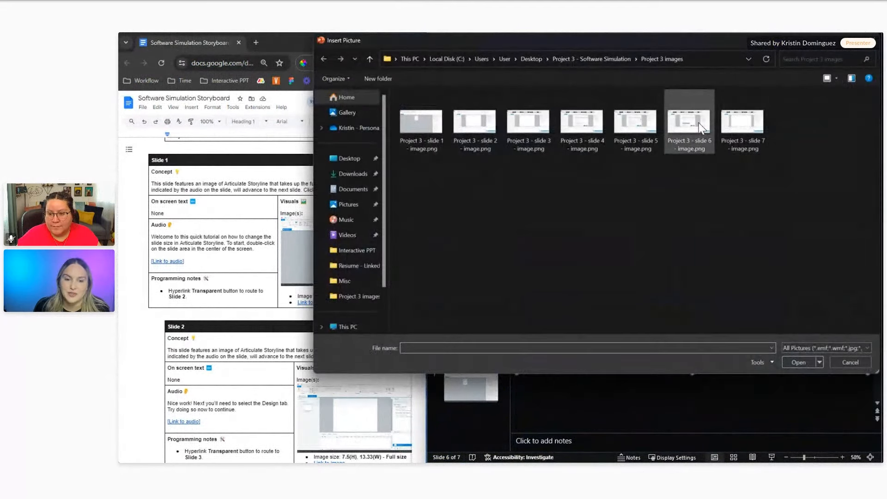
pyautogui.click(851, 364)
# Replace slide 6's picture with "Project 3 - slide 6 - image.png" from this device.
pyautogui.rightClick(664, 273)
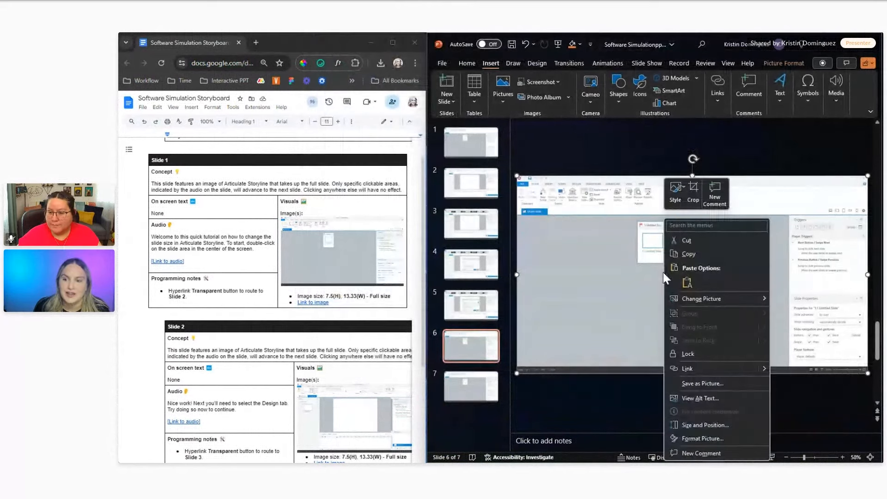
pyautogui.moveTo(741, 296)
pyautogui.click(811, 295)
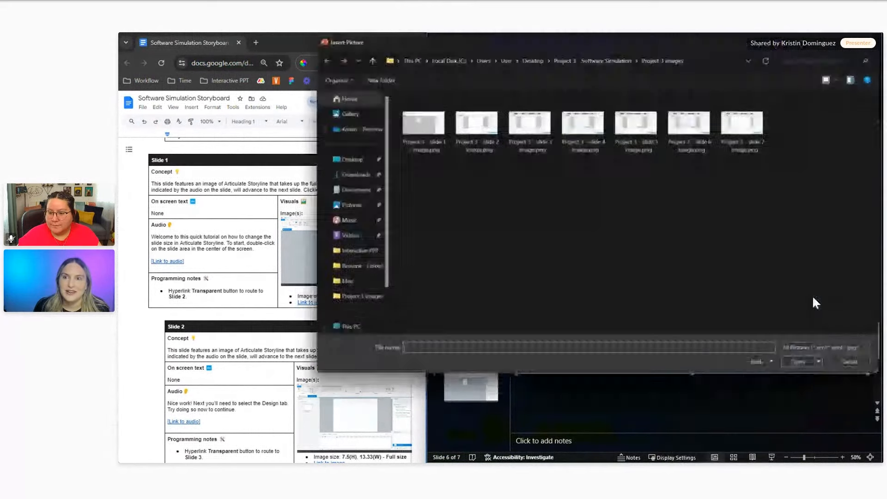
pyautogui.doubleClick(688, 127)
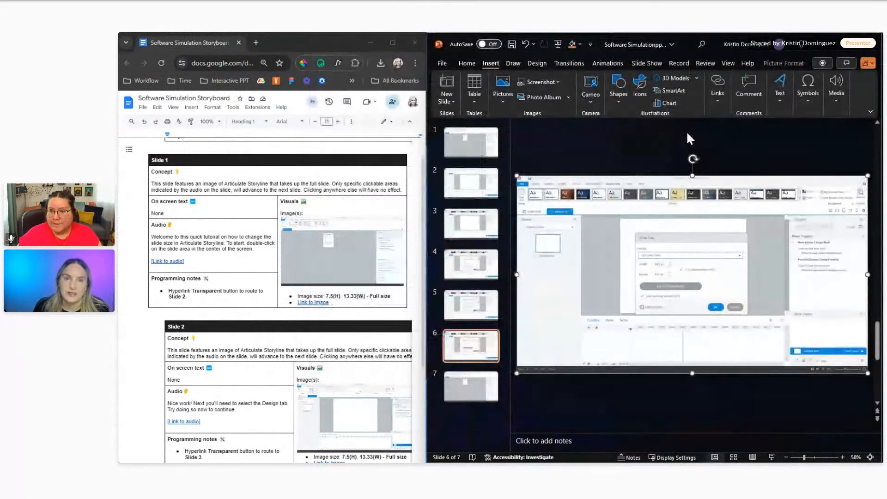
pyautogui.click(589, 160)
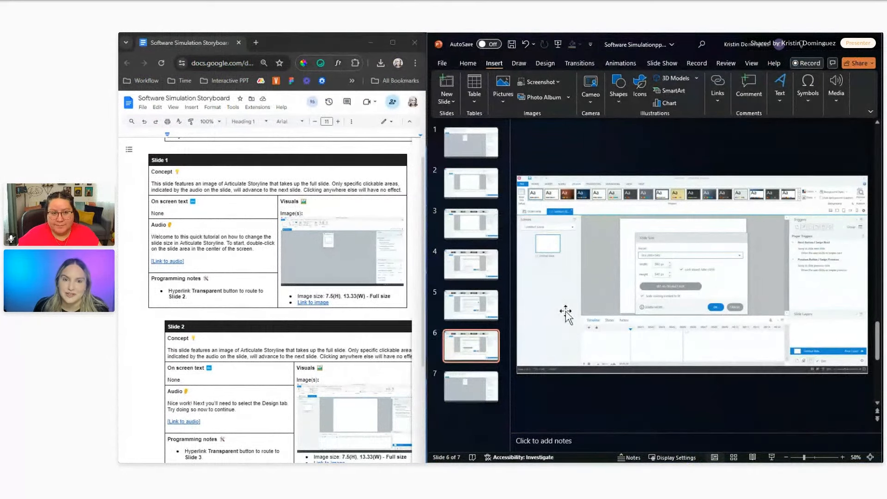
# Replace slide 7's picture with "Project 3 - slide 7 - image.png" from this device.
pyautogui.click(455, 388)
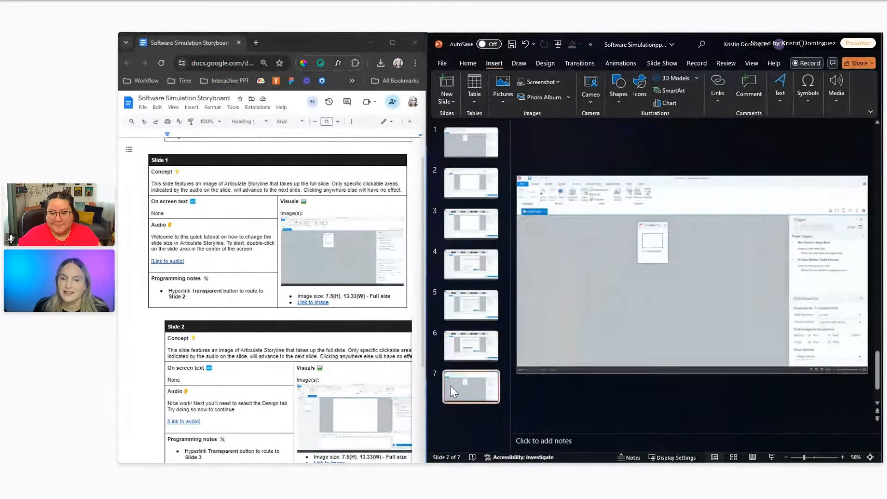
pyautogui.click(641, 280)
pyautogui.rightClick(643, 278)
pyautogui.moveTo(691, 296)
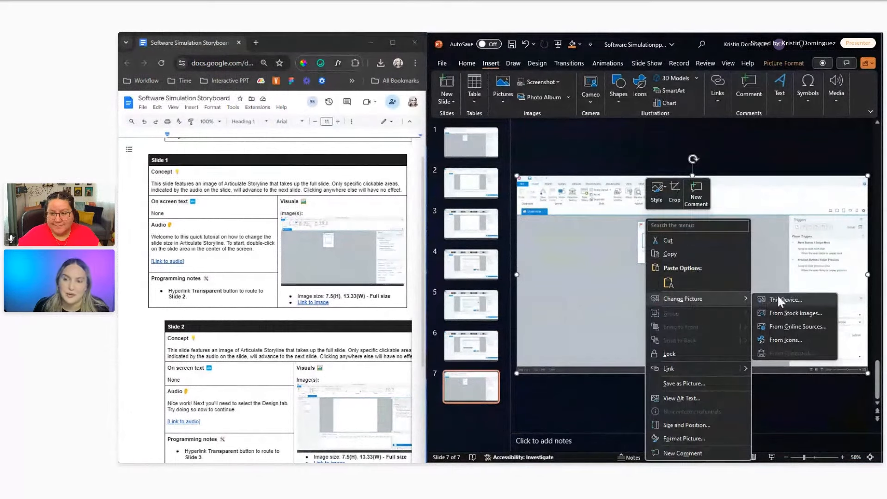
pyautogui.click(798, 300)
pyautogui.doubleClick(738, 127)
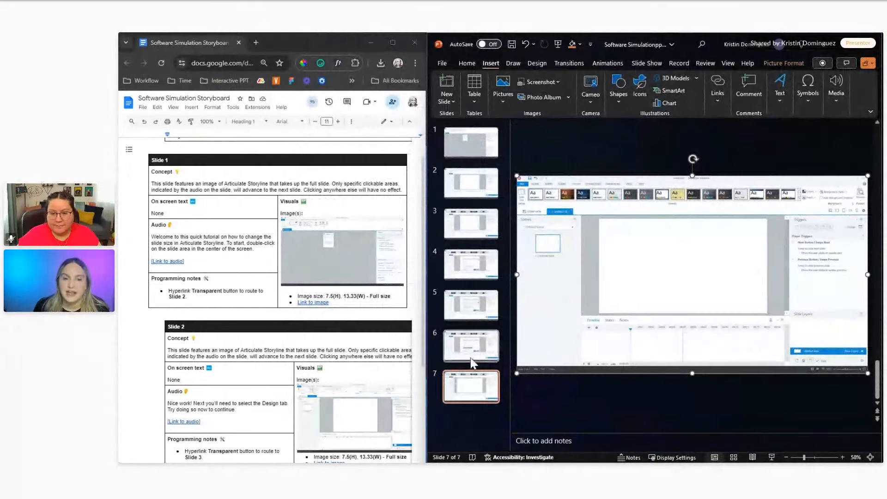
# Review the replaced pictures on slides 4 to 7 in sequence and return to slide 1.
pyautogui.click(474, 349)
pyautogui.click(477, 299)
pyautogui.click(470, 266)
pyautogui.click(480, 304)
pyautogui.click(479, 345)
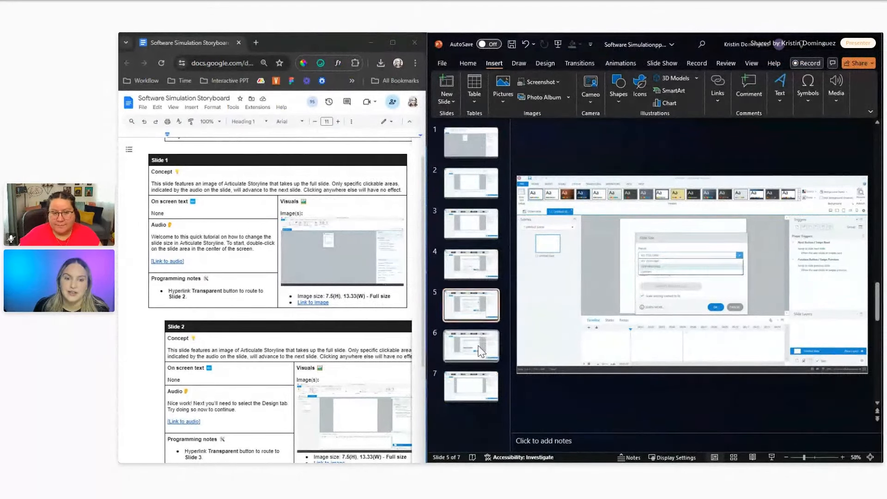
pyautogui.click(481, 383)
pyautogui.click(474, 151)
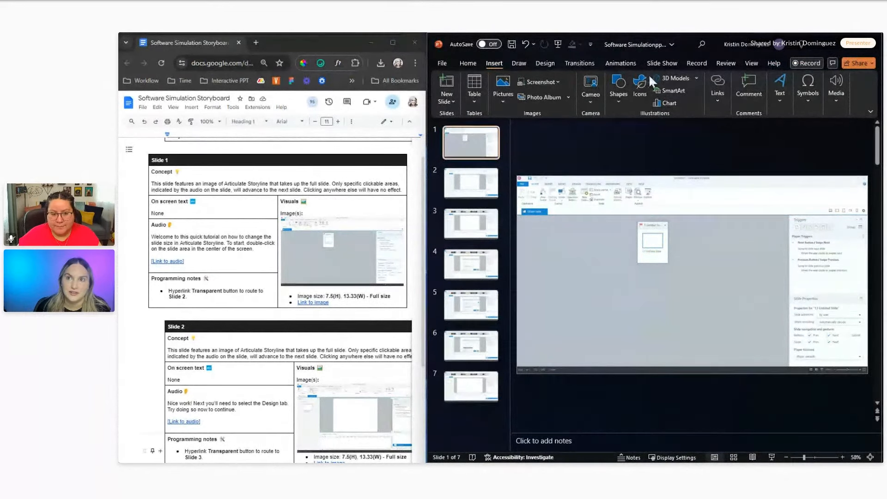
# Play the slide show from the beginning, advance through all seven slides to check the image sequence, and exit.
pyautogui.click(659, 64)
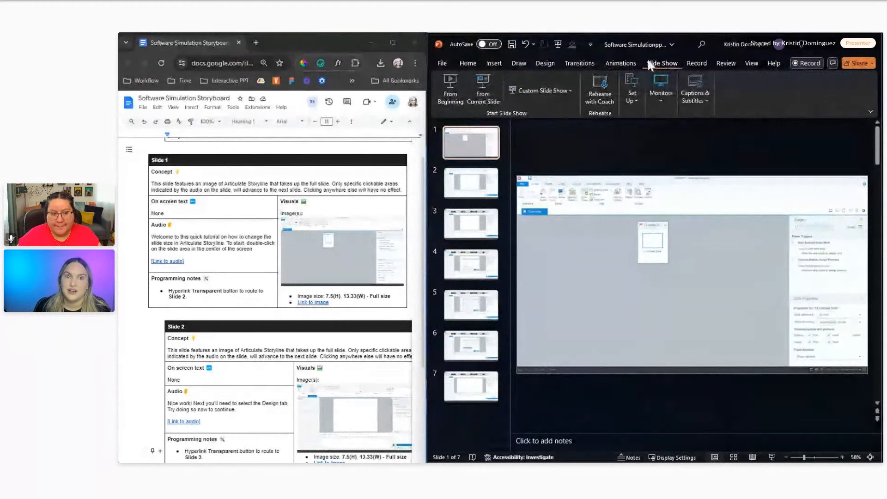
pyautogui.click(455, 97)
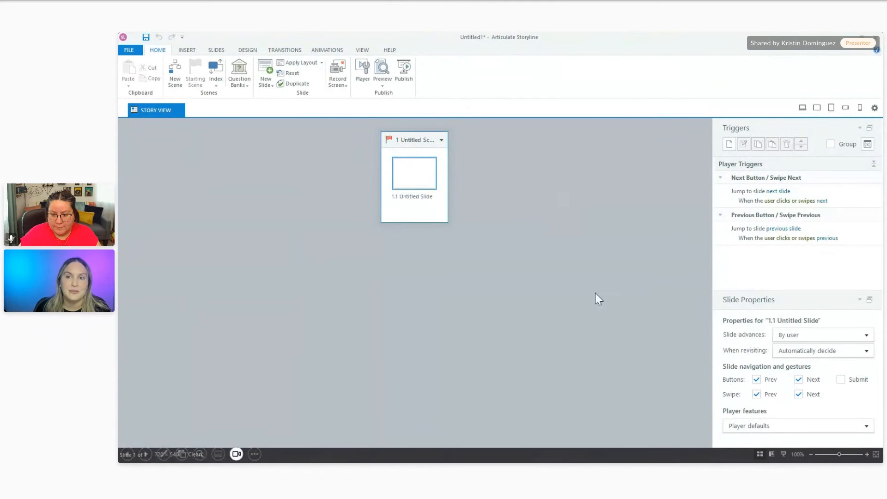
pyautogui.click(626, 267)
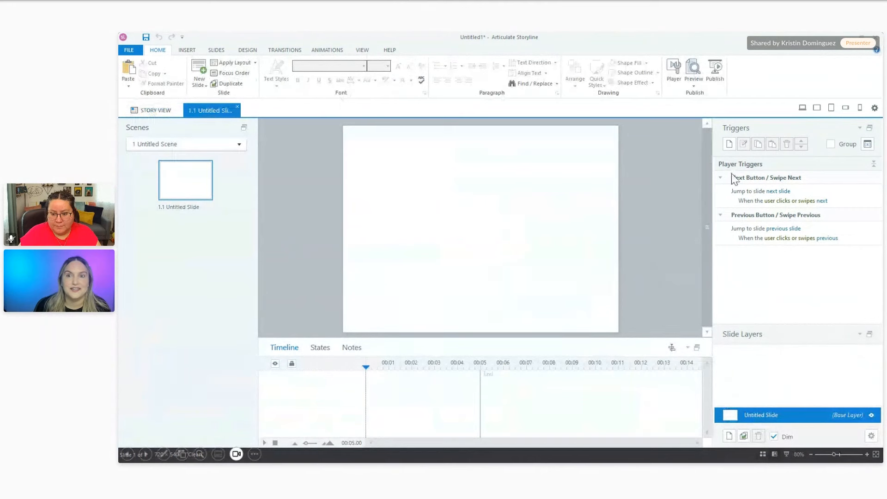
pyautogui.click(681, 250)
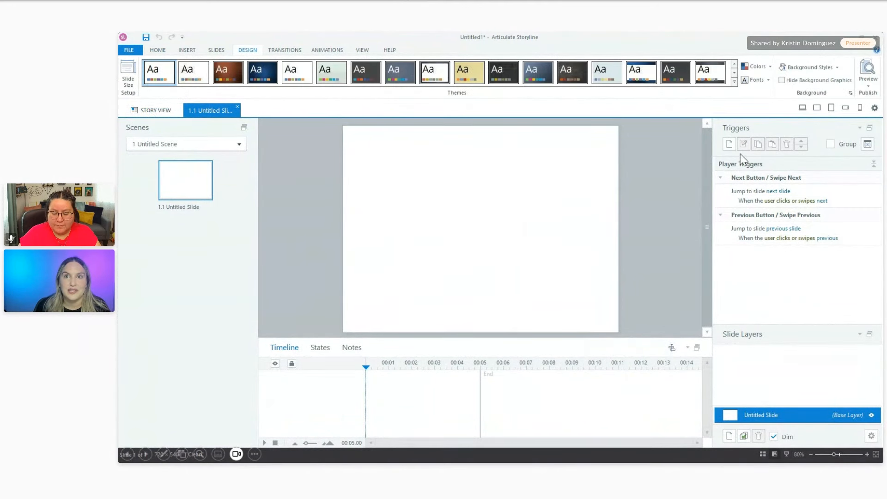
pyautogui.click(666, 167)
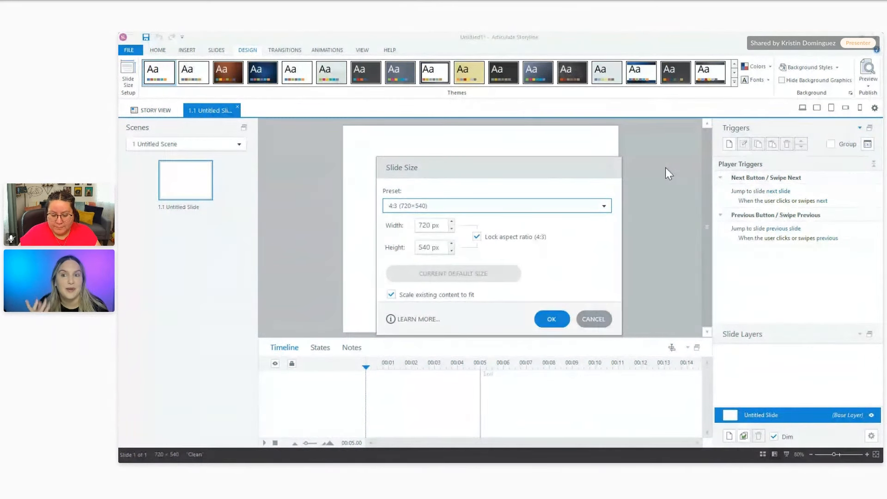
pyautogui.click(561, 207)
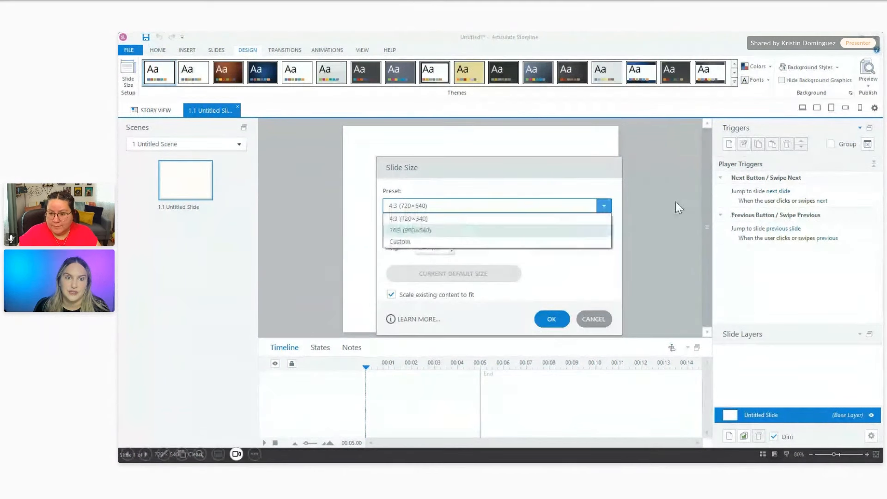
pyautogui.click(668, 267)
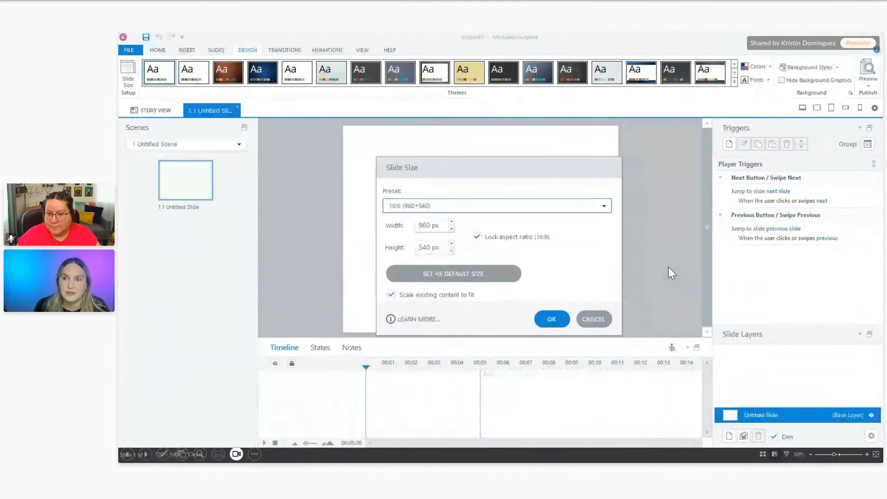
pyautogui.click(668, 267)
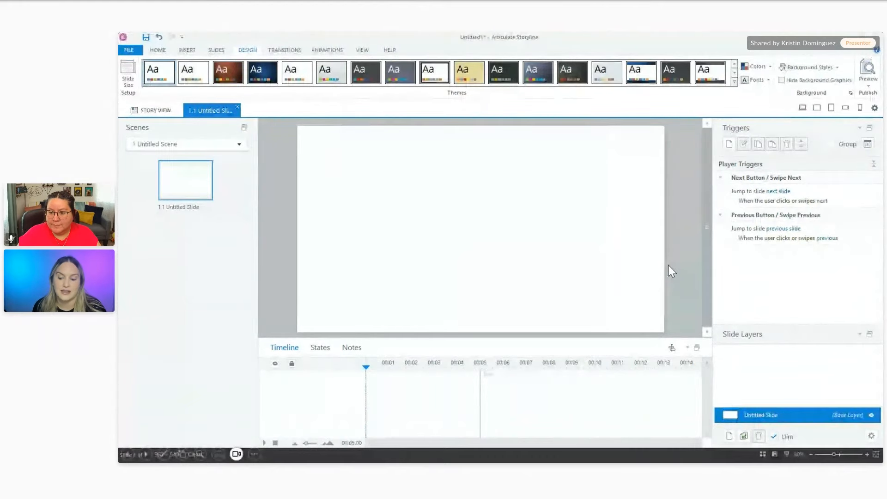
pyautogui.press('Escape')
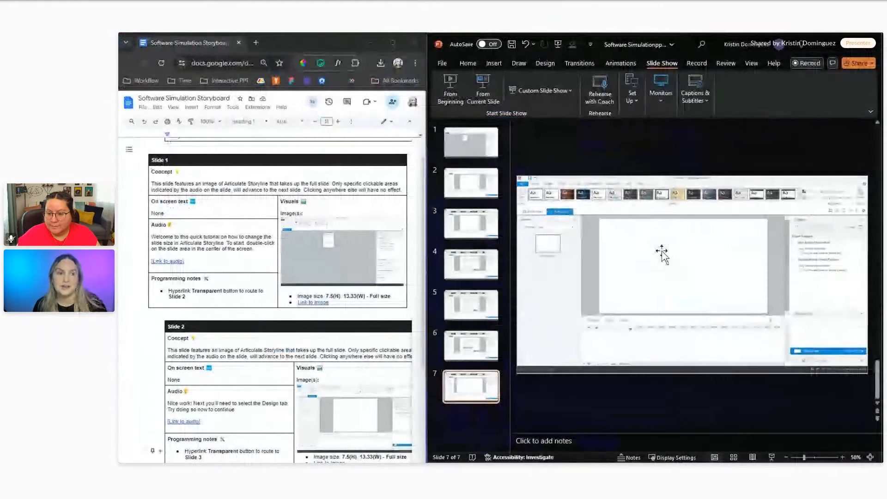
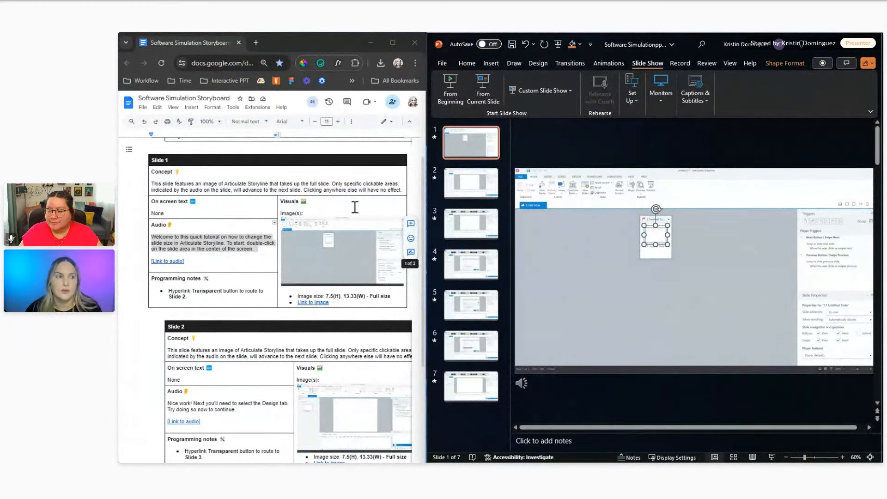
# Consult the storyboard's Slide 2 section and open slide 2 of the presentation.
pyautogui.scroll(-2, 291, 277)
pyautogui.click(292, 254)
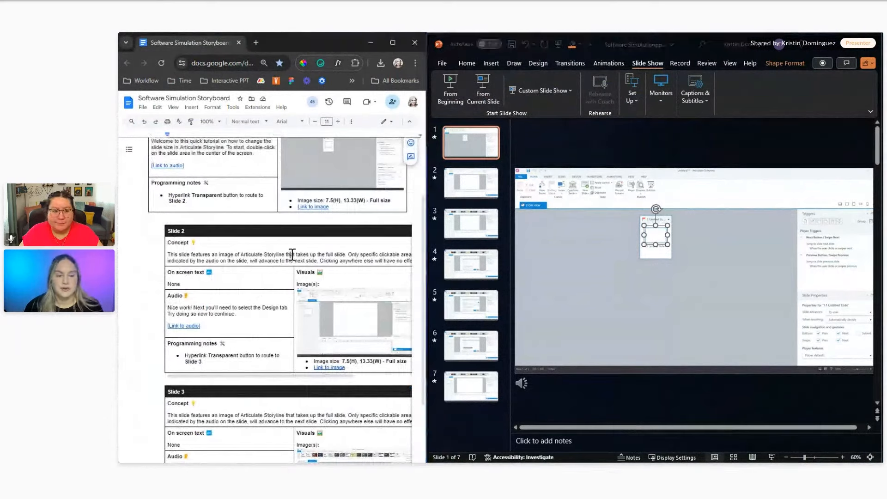
pyautogui.click(648, 239)
pyautogui.click(483, 188)
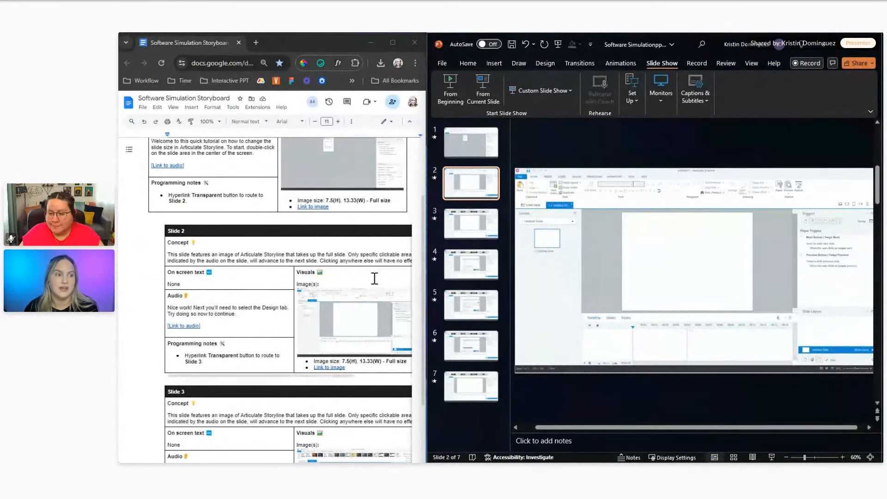
# Remove the audio script text from the Slide 2 section of the storyboard document.
pyautogui.scroll(-2, 228, 269)
pyautogui.tripleClick(224, 262)
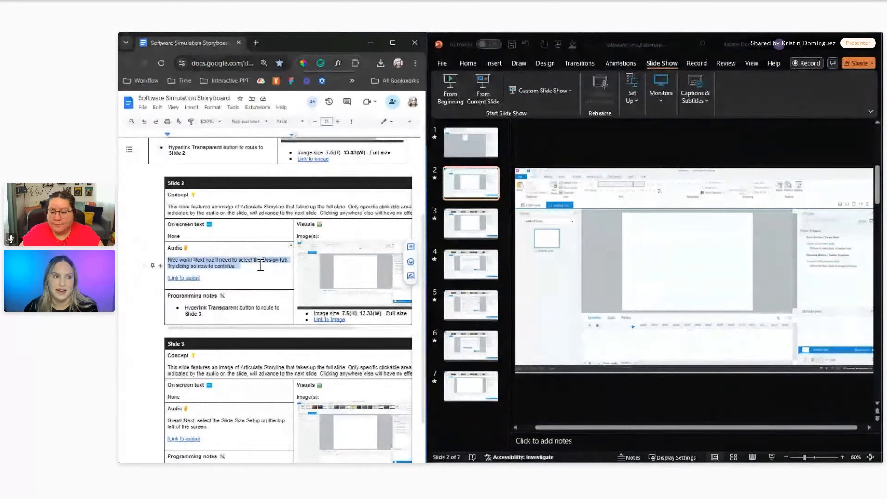
pyautogui.hotkey('ctrl', 'x')
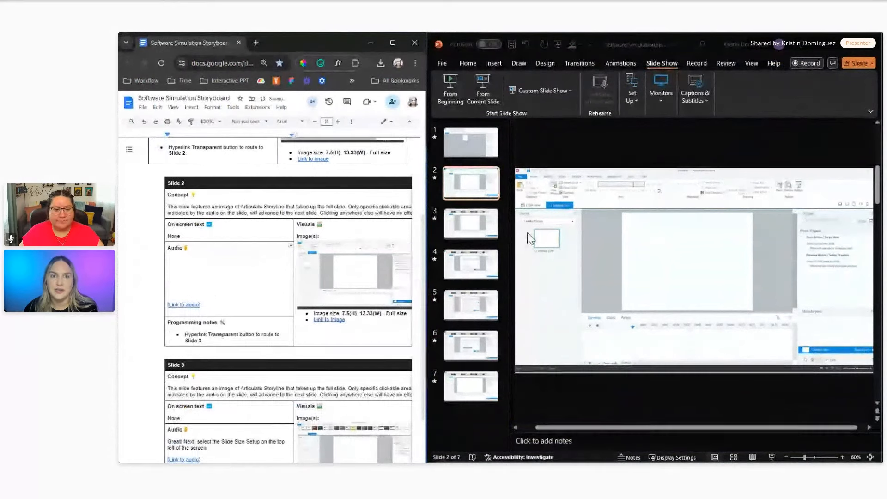
# Copy the transparent button from slide 1 to slide 2 and fit it over the Design tab in the slide's image.
pyautogui.click(709, 247)
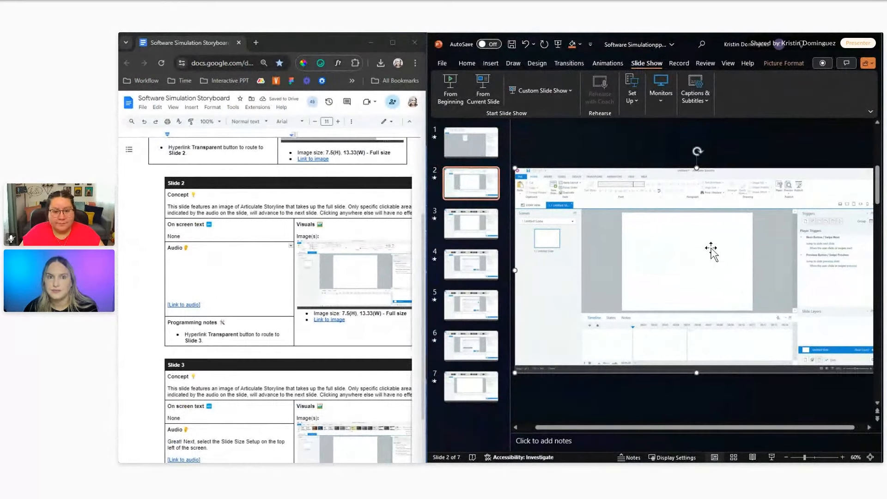
pyautogui.click(469, 153)
pyautogui.click(660, 234)
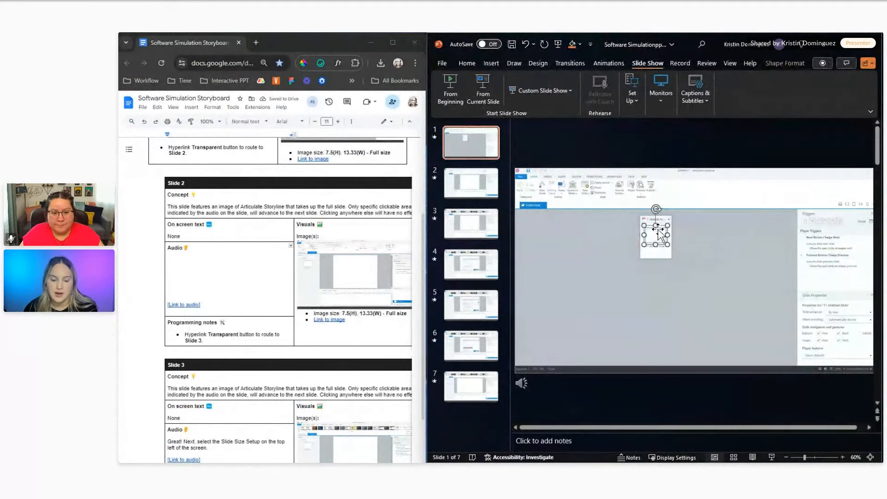
pyautogui.click(476, 188)
pyautogui.hotkey('ctrl', 'v')
pyautogui.moveTo(656, 235); pyautogui.dragTo(599, 194)
pyautogui.moveTo(599, 194); pyautogui.dragTo(578, 172)
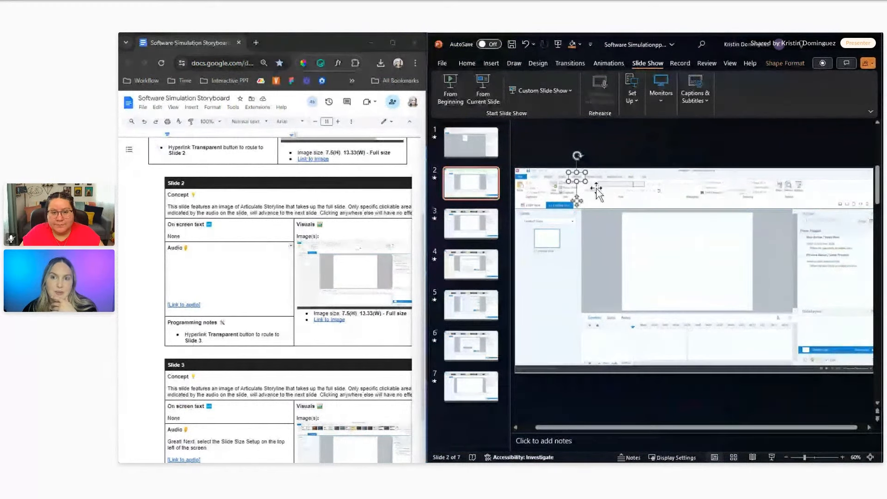
# Change the hyperlink of slide 2's transparent button so it leads to Slide 3 in this document.
pyautogui.rightClick(582, 181)
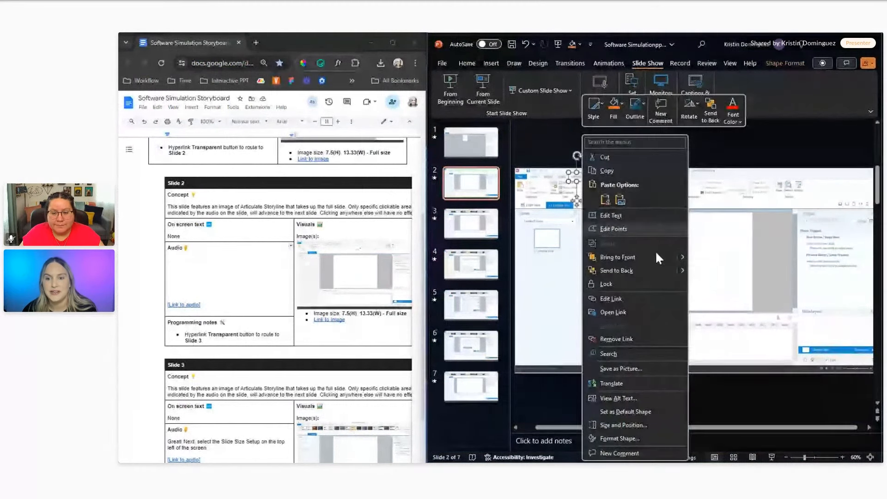
pyautogui.click(666, 298)
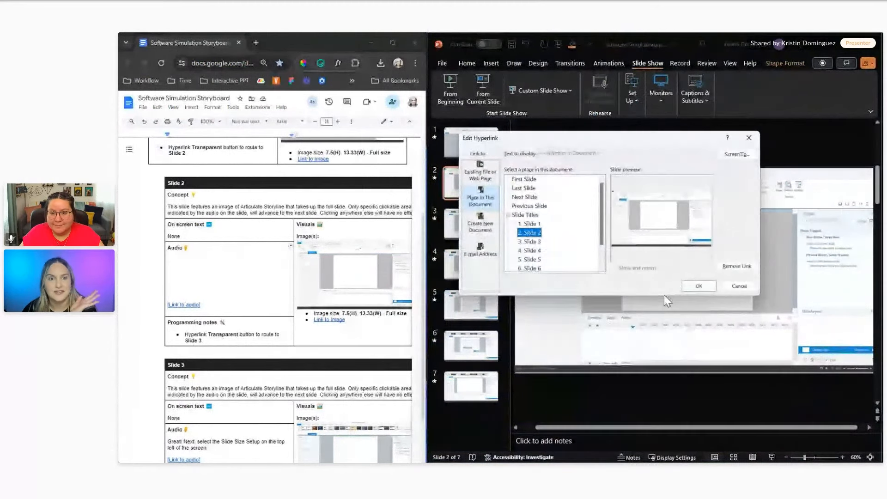
pyautogui.click(532, 242)
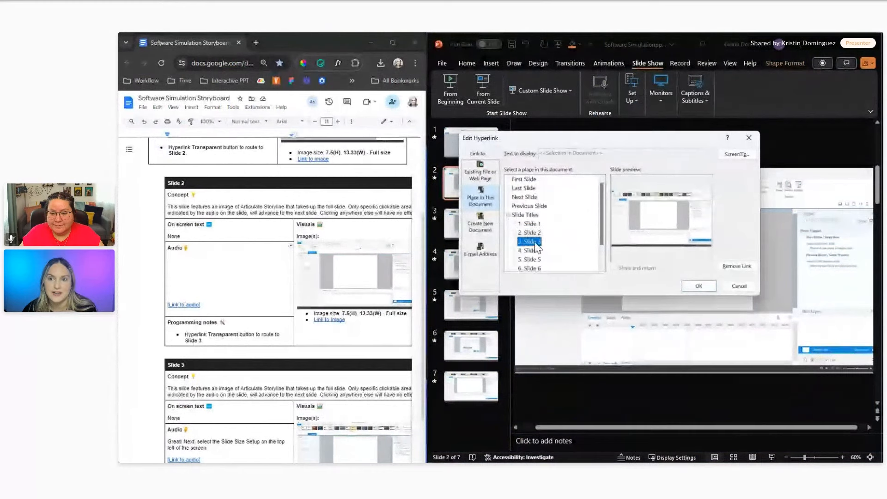
pyautogui.click(698, 286)
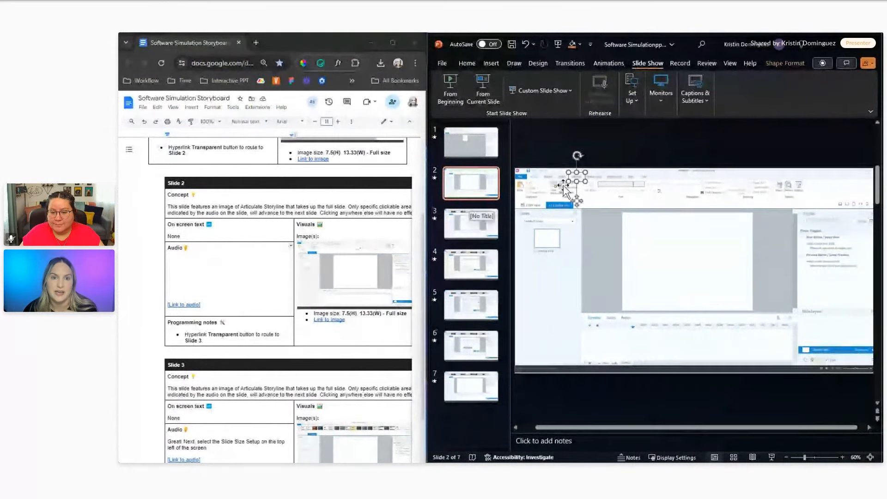
# Copy the transparent button from slide 2 to slide 3 and fit it over the Slide Size Setup control in the image.
pyautogui.scroll(-2, 317, 239)
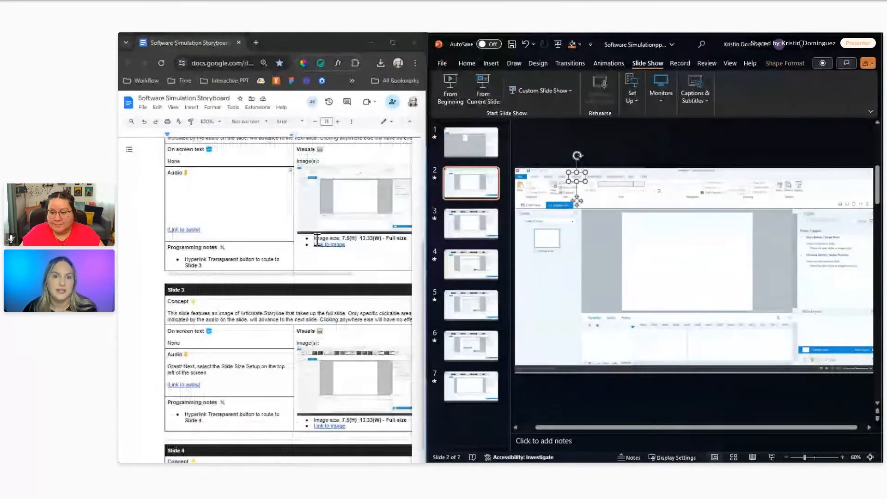
pyautogui.click(461, 231)
pyautogui.click(462, 189)
pyautogui.click(581, 178)
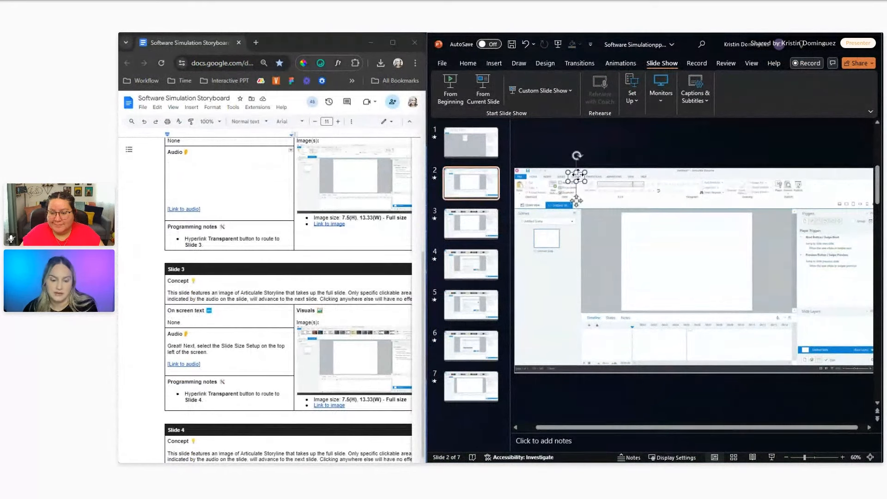
pyautogui.click(491, 236)
pyautogui.scroll(-3, 198, 297)
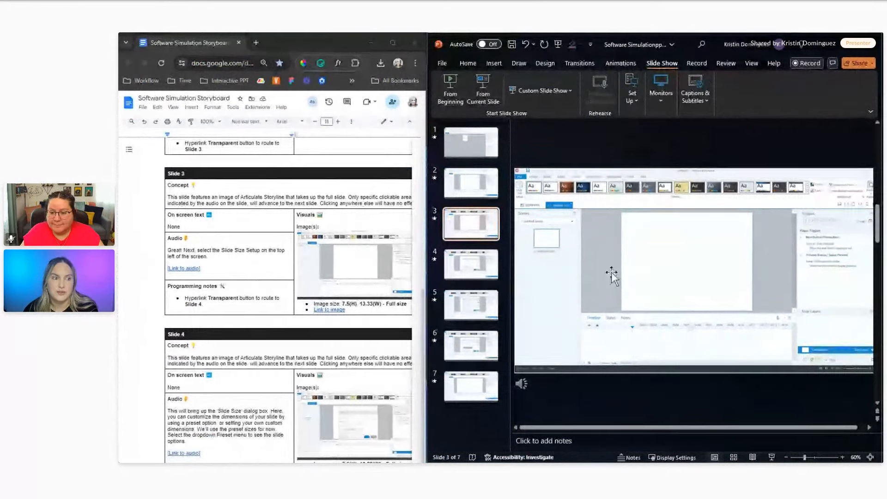
pyautogui.hotkey('ctrl', 'v')
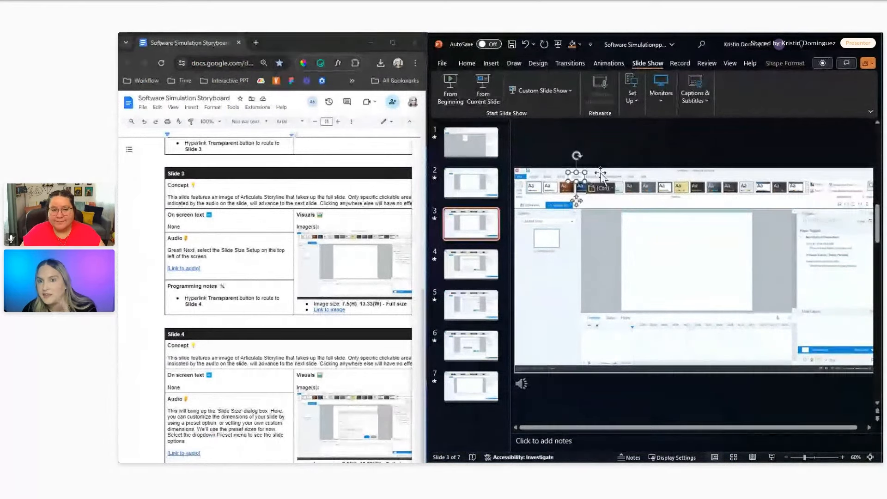
pyautogui.moveTo(578, 180); pyautogui.dragTo(520, 179)
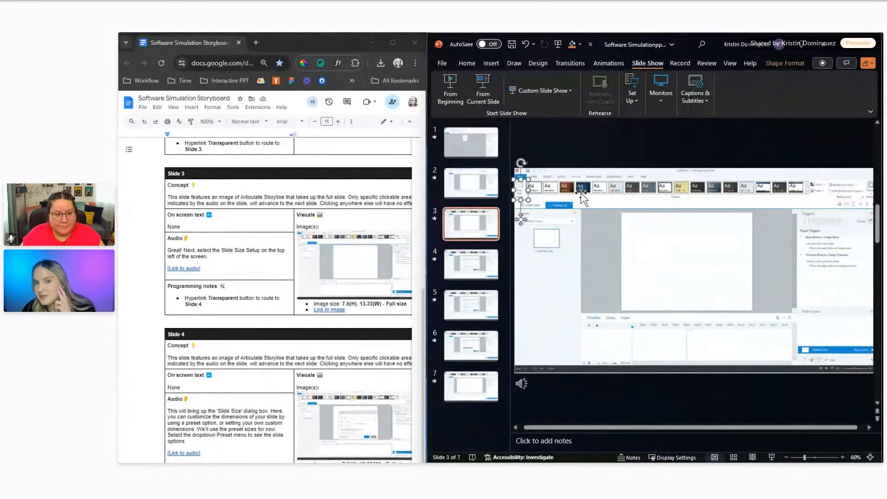
# Change the hyperlink of slide 3's transparent button so it leads to Slide 4 in this document.
pyautogui.rightClick(532, 195)
pyautogui.click(591, 298)
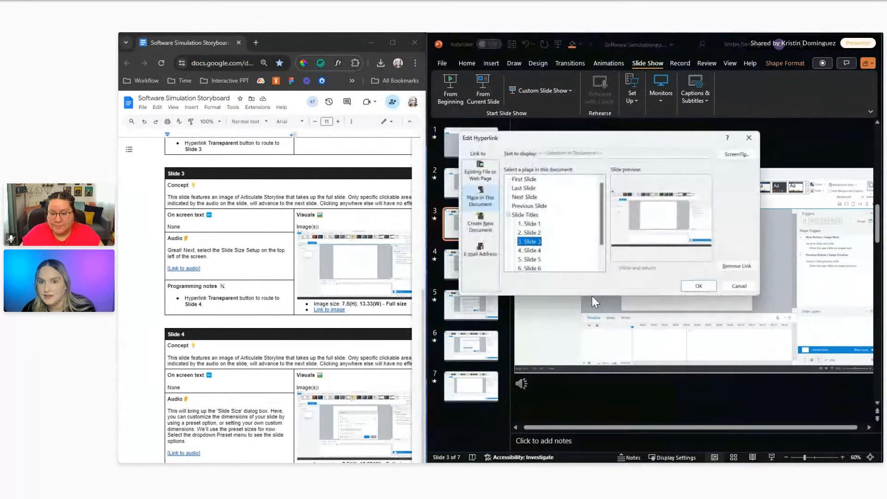
pyautogui.click(535, 251)
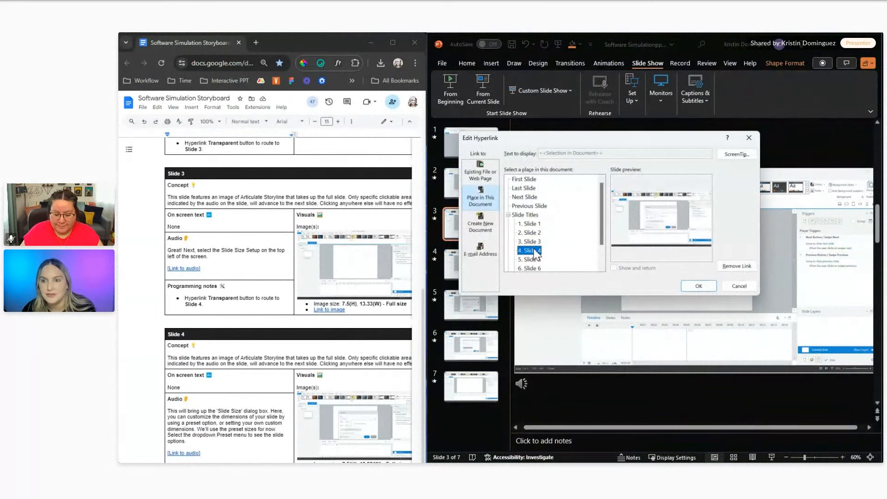
pyautogui.click(697, 286)
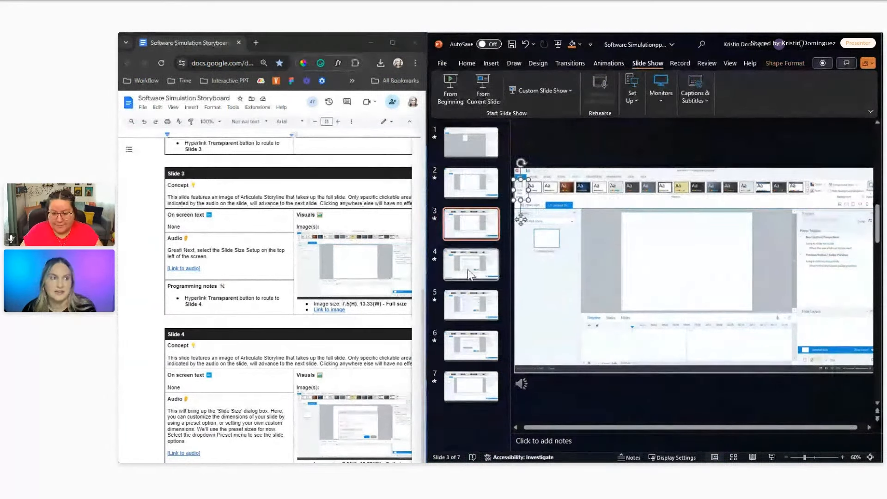
# Read the audio script in the storyboard's Slide 4 section and open slide 4 of the presentation.
pyautogui.scroll(-3, 263, 282)
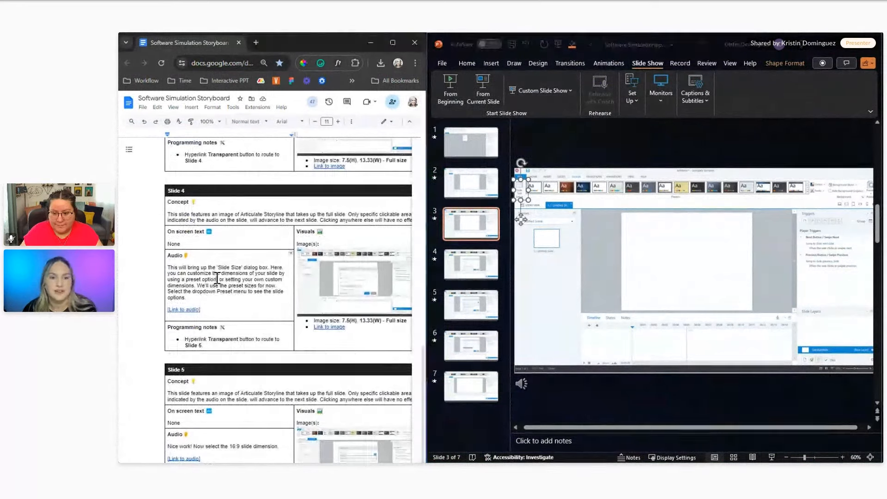
pyautogui.tripleClick(263, 267)
pyautogui.click(491, 270)
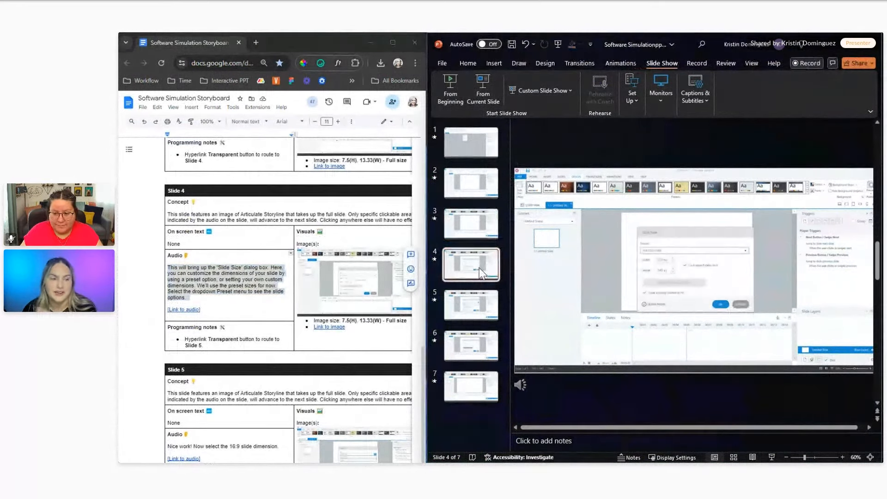
pyautogui.doubleClick(247, 274)
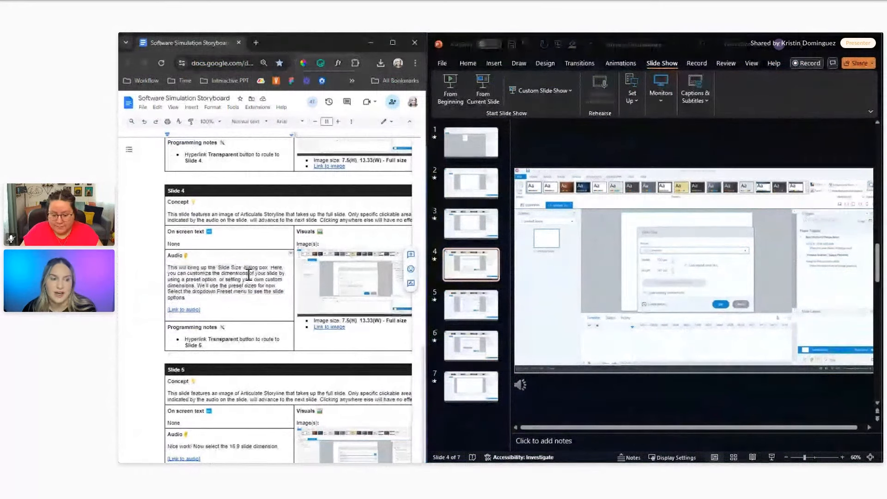
pyautogui.click(210, 277)
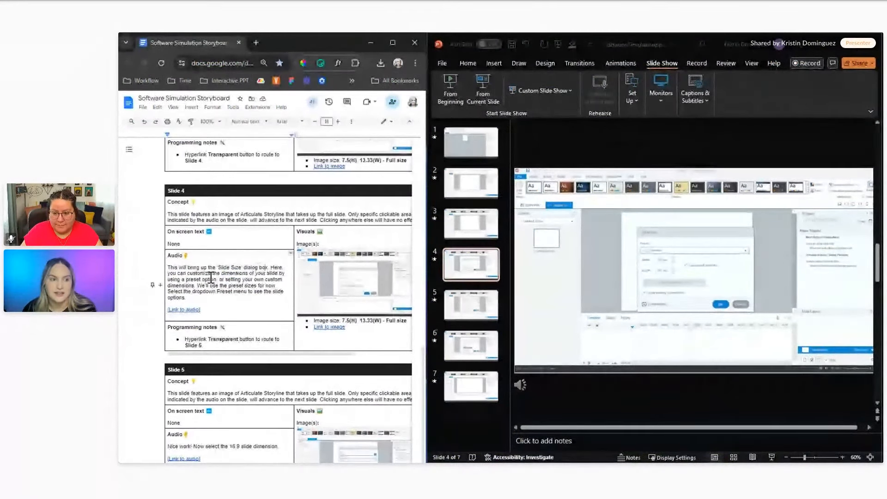
pyautogui.moveTo(187, 273); pyautogui.dragTo(249, 293)
pyautogui.click(245, 293)
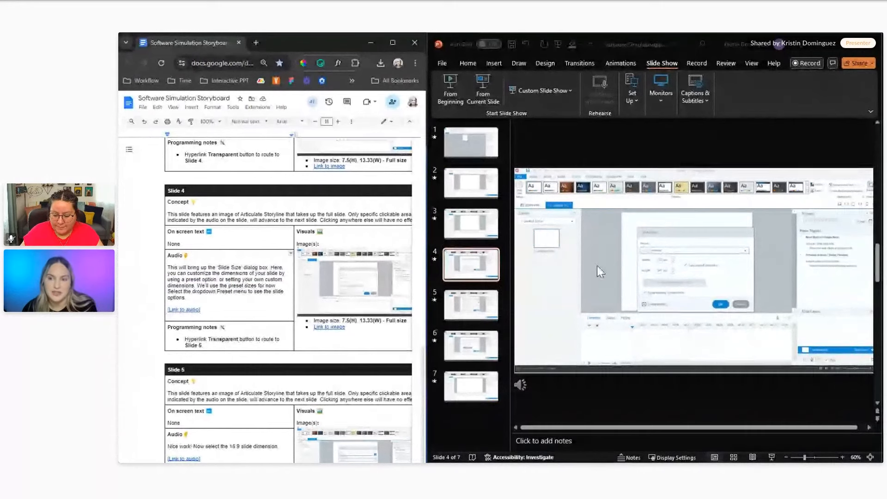
# Paste the transparent button onto slide 4 and fit it over the Preset dropdown of the Slide Size dialog in the image.
pyautogui.hotkey('ctrl', 'v')
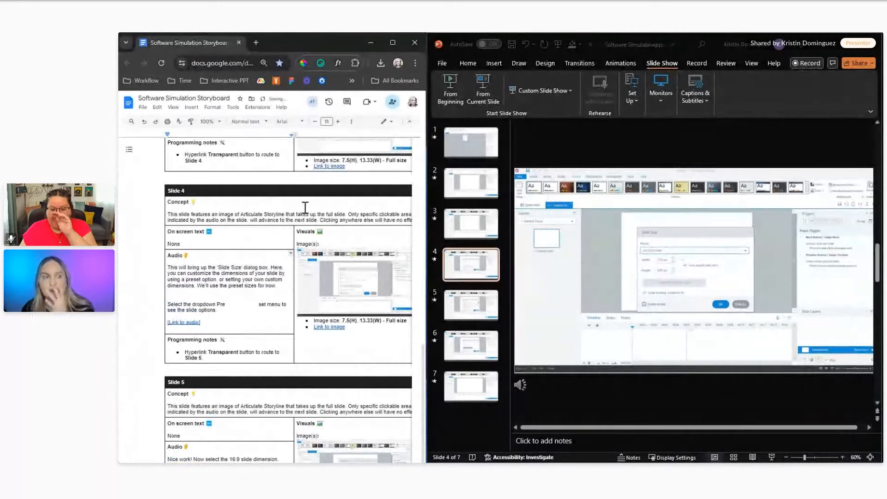
pyautogui.click(559, 264)
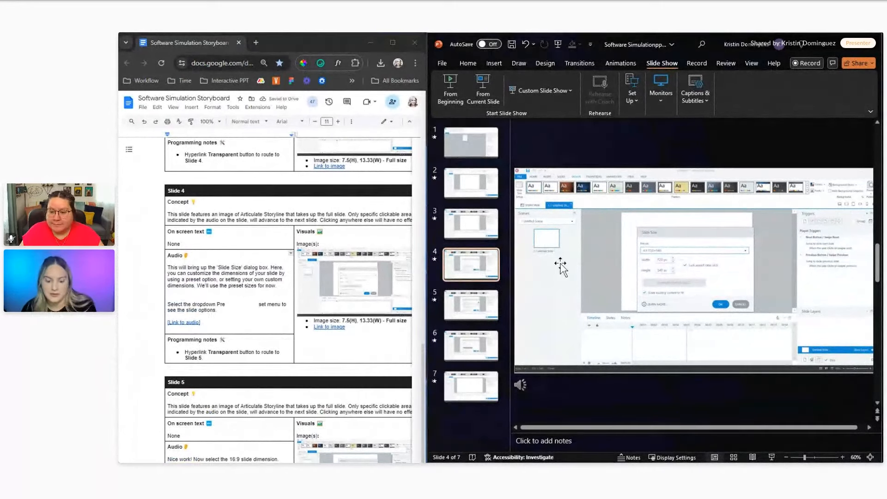
pyautogui.hotkey('ctrl', 'v')
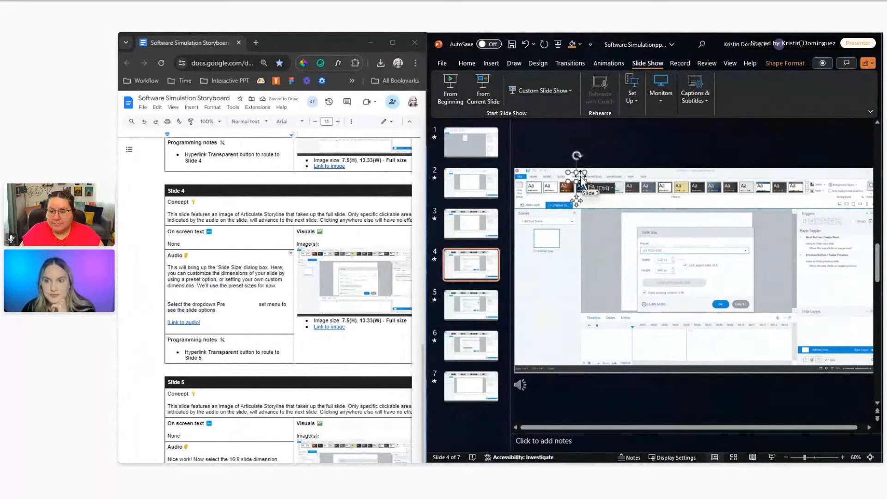
pyautogui.moveTo(581, 181); pyautogui.dragTo(721, 262)
pyautogui.moveTo(654, 246); pyautogui.dragTo(752, 258)
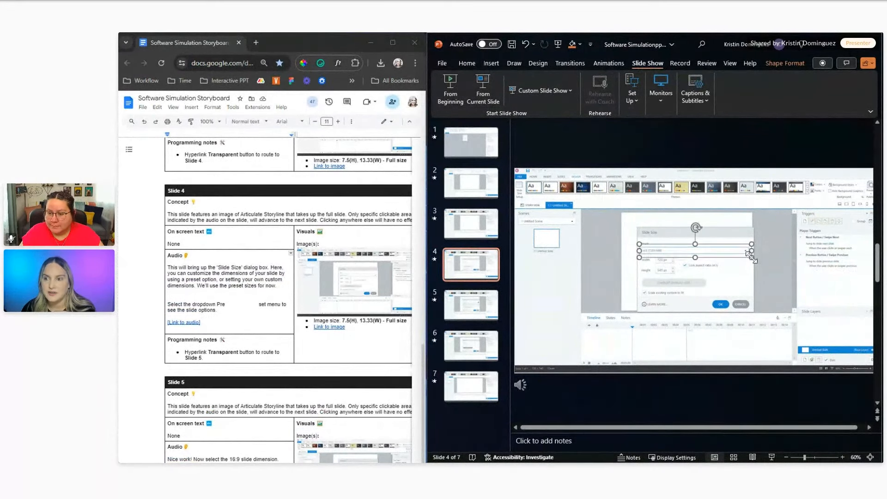
# Change the hyperlink of slide 4's transparent button so it leads to Slide 5 in this document.
pyautogui.rightClick(700, 256)
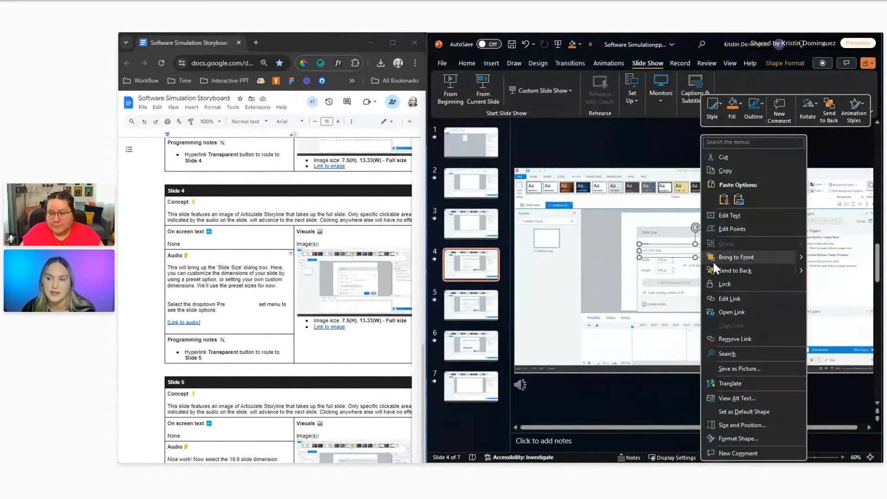
pyautogui.click(734, 298)
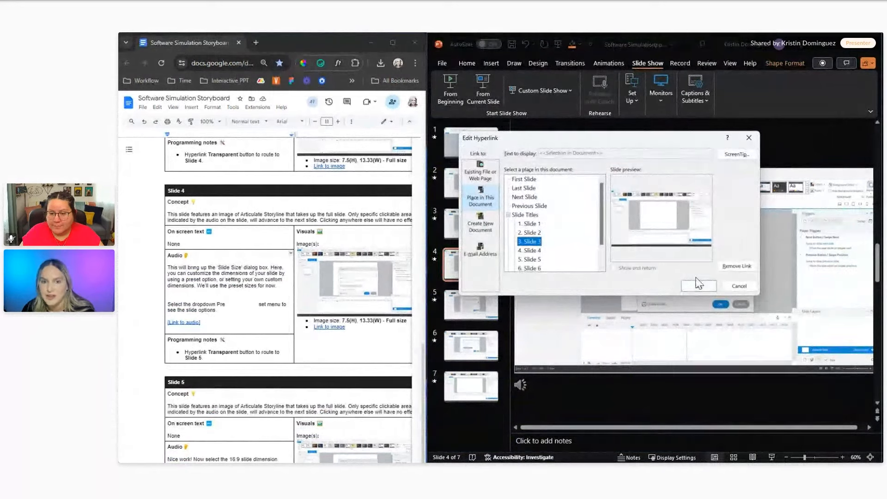
pyautogui.click(532, 260)
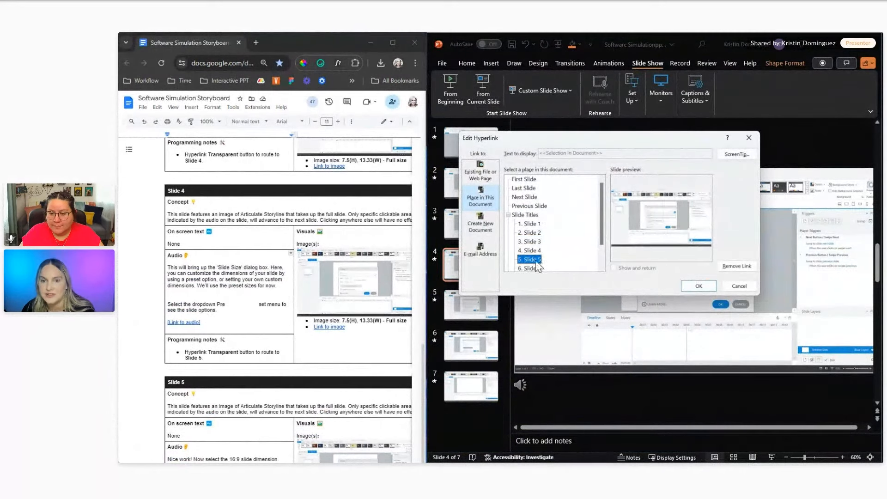
pyautogui.click(698, 287)
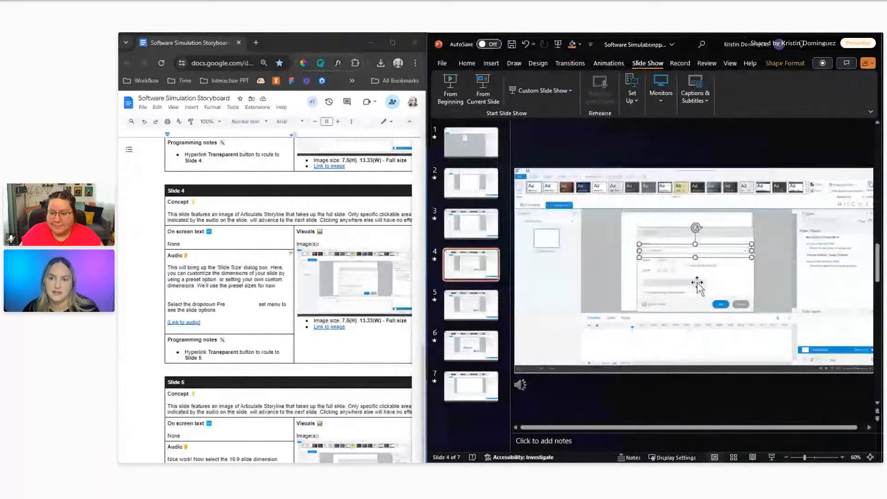
# Paste the transparent button onto slide 5 and fit it over the 16:9 option of the open Preset dropdown in the image.
pyautogui.scroll(-5, 286, 301)
pyautogui.click(471, 305)
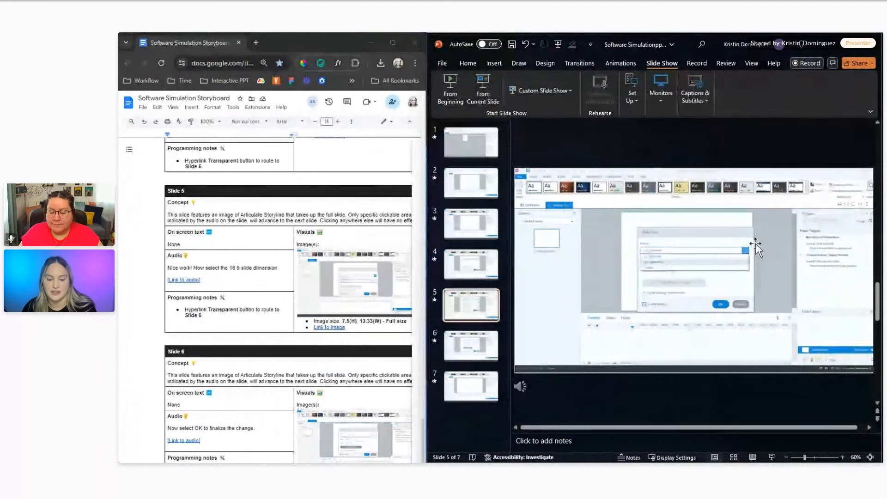
pyautogui.hotkey('ctrl', 'v')
pyautogui.moveTo(583, 181); pyautogui.dragTo(749, 270)
pyautogui.moveTo(694, 256); pyautogui.dragTo(695, 266)
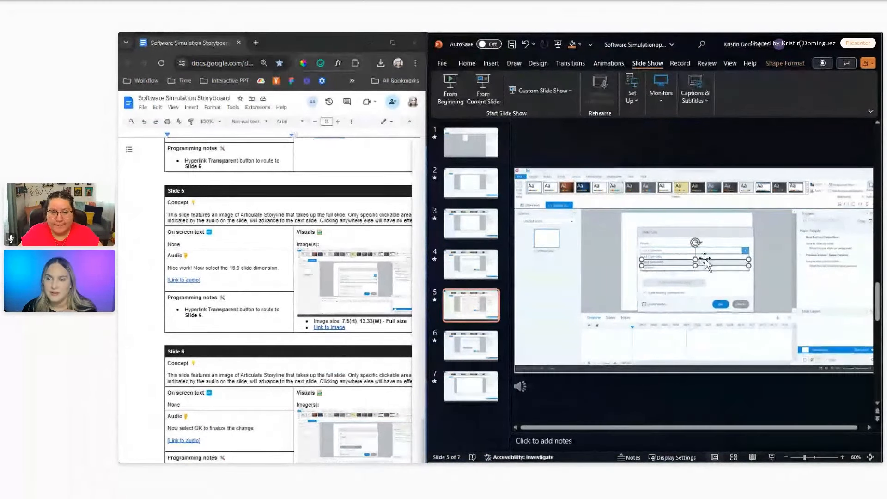
# Change the hyperlink of slide 5's transparent button so it leads to Slide 6 in this document.
pyautogui.rightClick(716, 267)
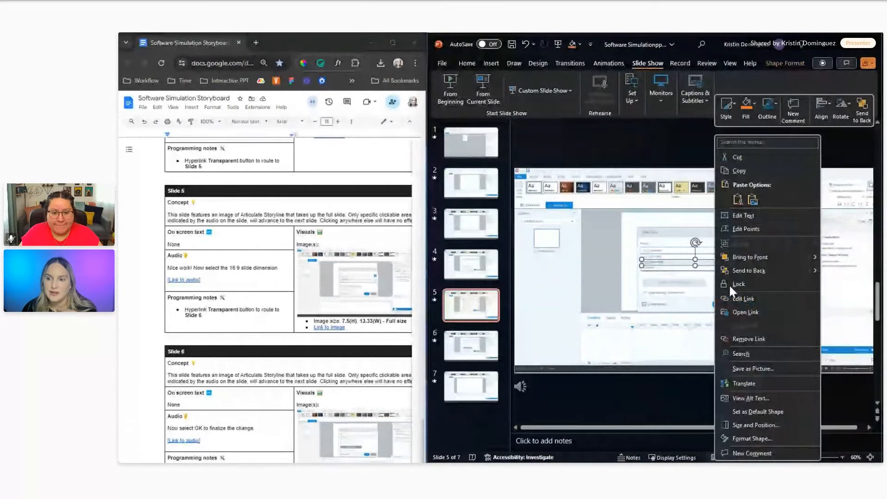
pyautogui.click(753, 298)
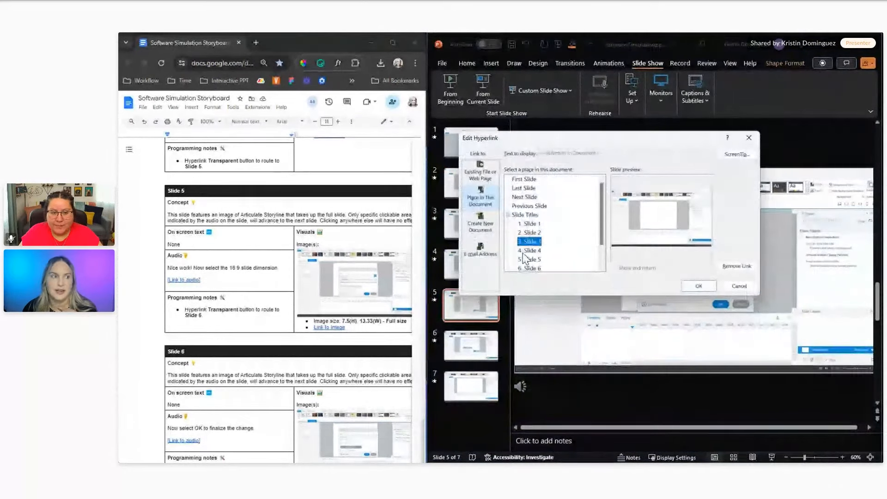
pyautogui.scroll(-1, 554, 239)
pyautogui.click(531, 241)
pyautogui.click(700, 286)
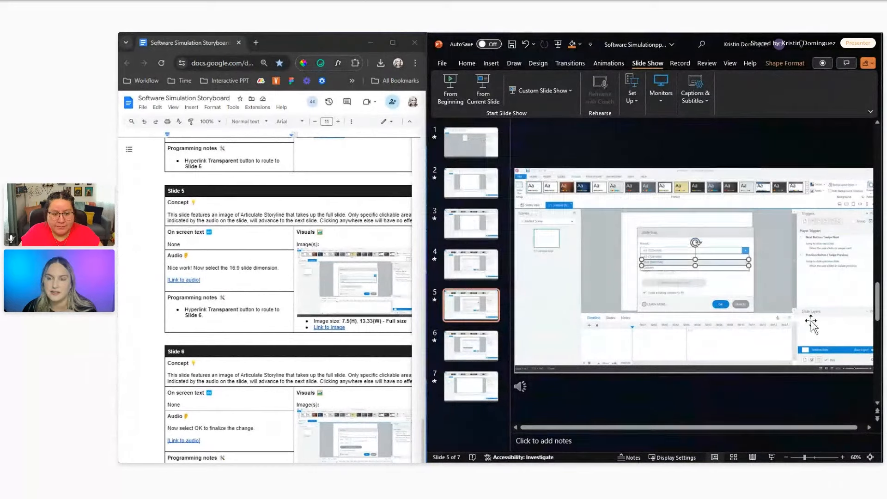
# Paste the transparent button onto slide 6 and place it over the OK button of the Slide Size dialog in the image.
pyautogui.scroll(-2, 329, 280)
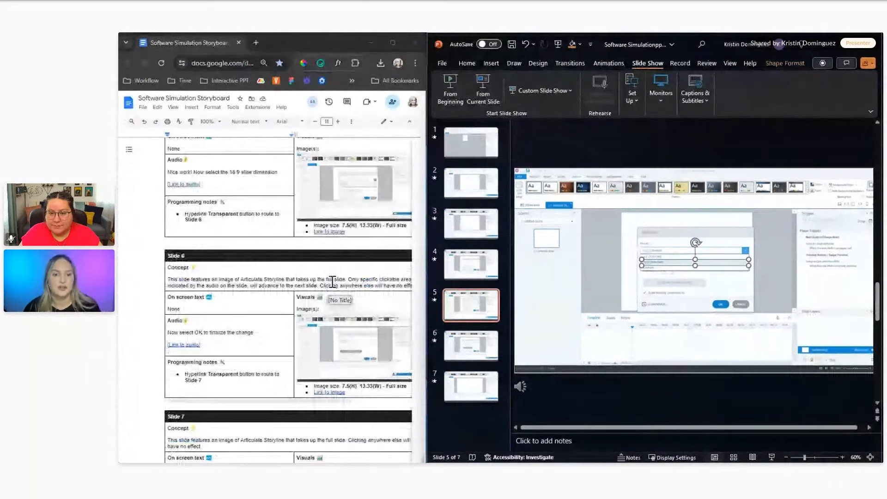
pyautogui.click(471, 348)
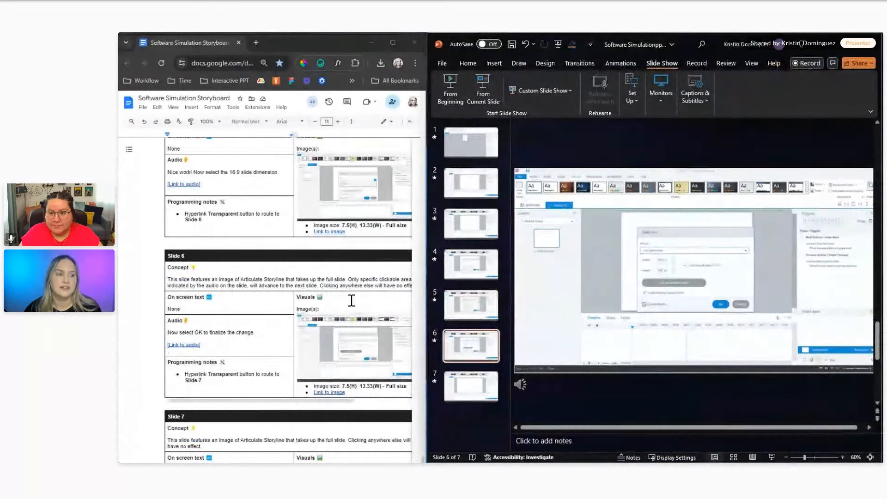
pyautogui.scroll(-1, 296, 290)
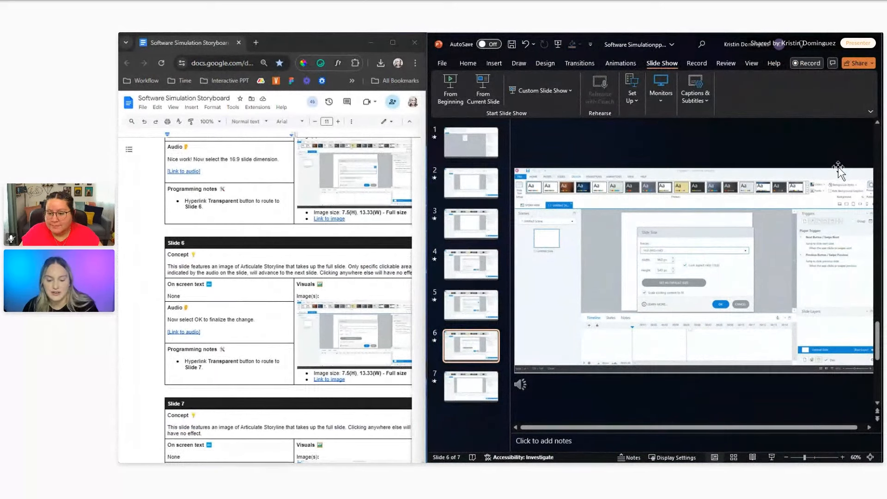
pyautogui.hotkey('ctrl', 'v')
pyautogui.moveTo(580, 181); pyautogui.dragTo(726, 311)
# Change the hyperlink of slide 6's transparent button so it leads to Slide 7 in this document.
pyautogui.rightClick(726, 310)
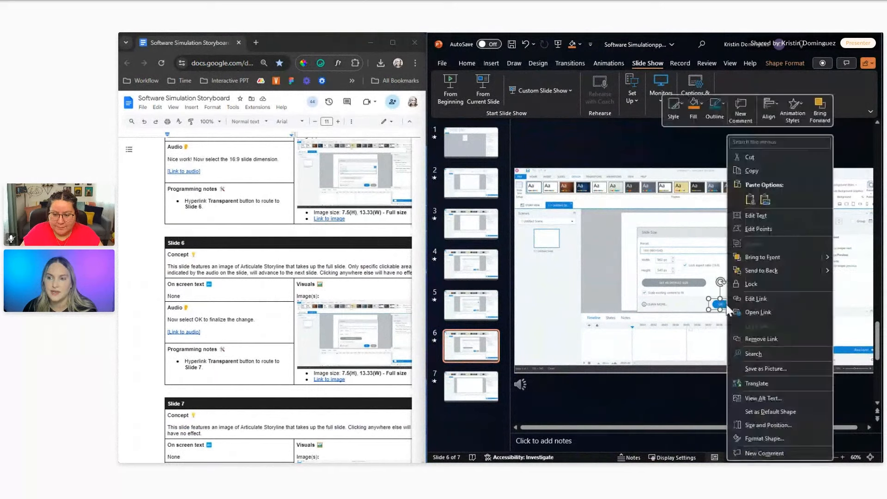
pyautogui.click(763, 299)
pyautogui.scroll(-1, 548, 245)
pyautogui.click(532, 251)
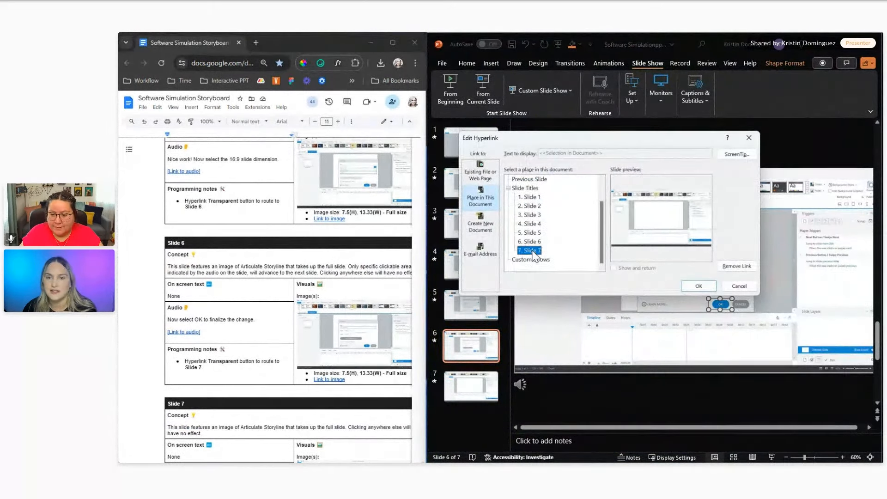
pyautogui.click(712, 288)
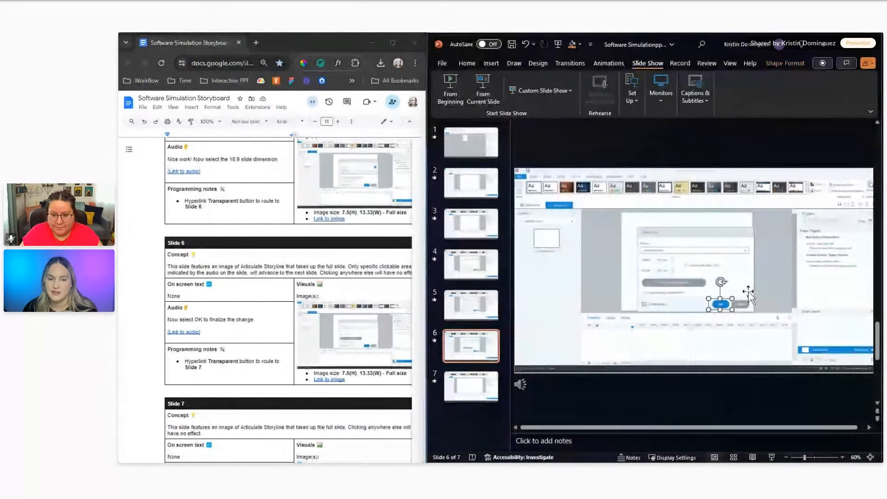
# Open slide 7 of the presentation and check the concept in the storyboard's Slide 7 section.
pyautogui.click(485, 386)
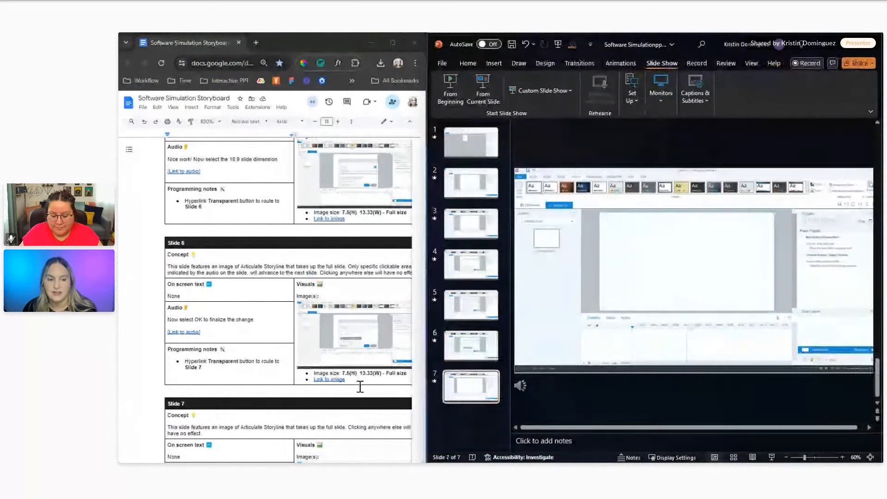
pyautogui.click(347, 430)
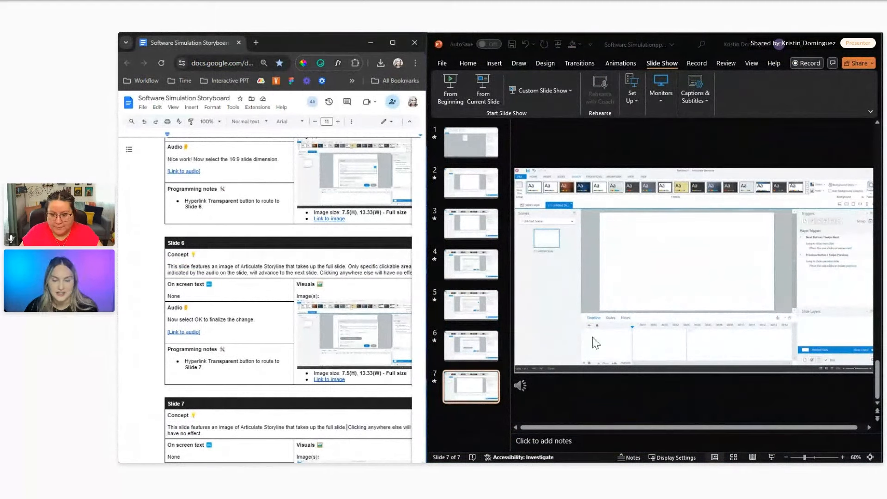
pyautogui.moveTo(628, 462)
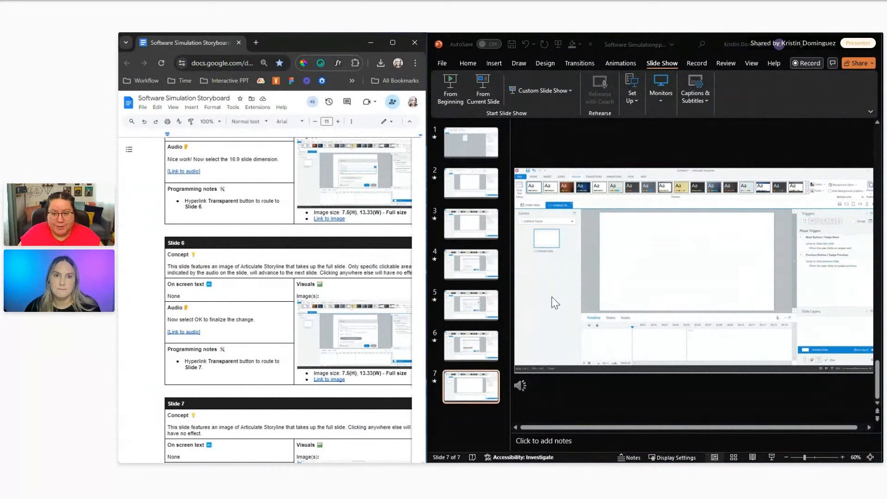
# Remove the existing hyperlink from the transparent button on slide 1.
pyautogui.click(469, 145)
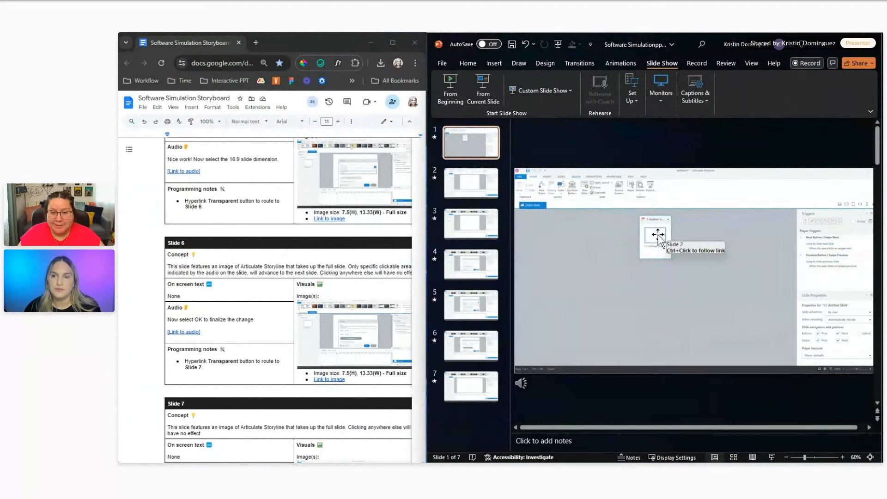
pyautogui.click(658, 234)
pyautogui.rightClick(659, 236)
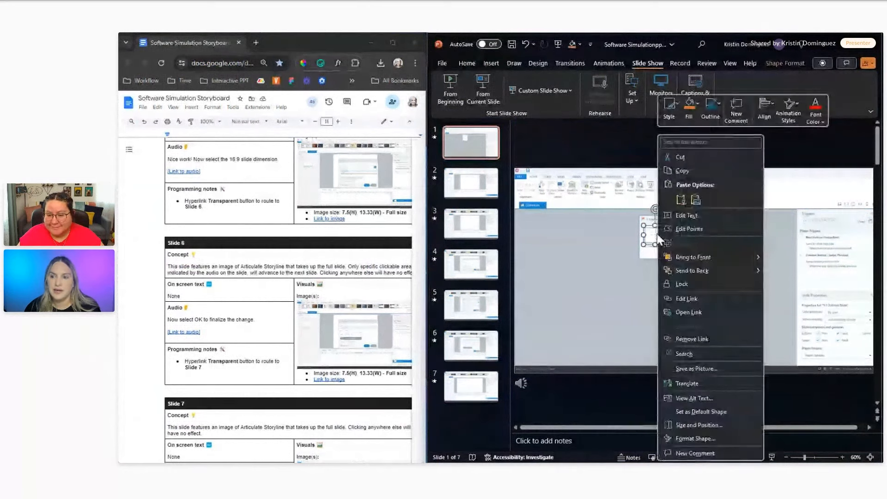
pyautogui.press('Escape')
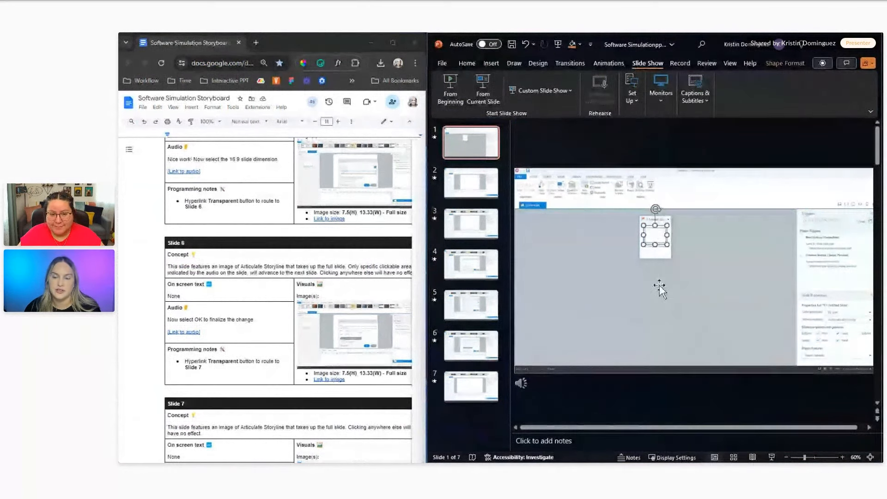
# Link slide 1's transparent button to Slide 2 in this document.
pyautogui.rightClick(659, 238)
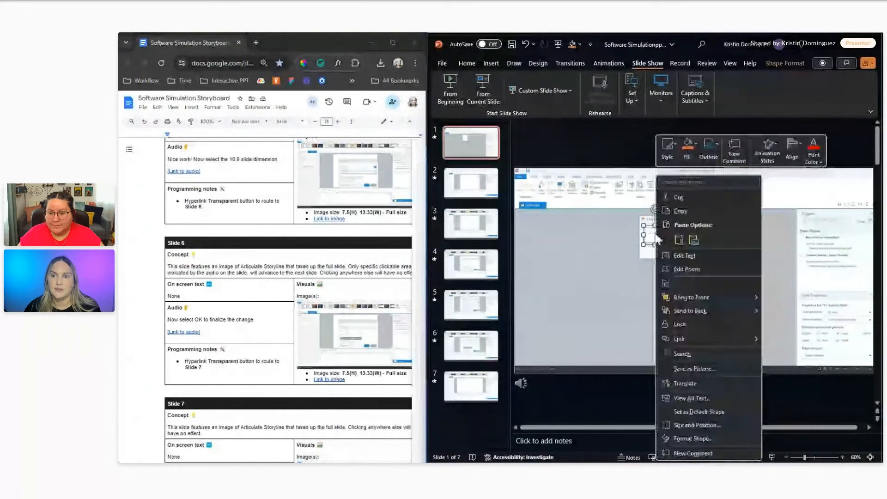
pyautogui.click(683, 338)
pyautogui.moveTo(663, 138); pyautogui.dragTo(745, 152)
pyautogui.click(578, 192)
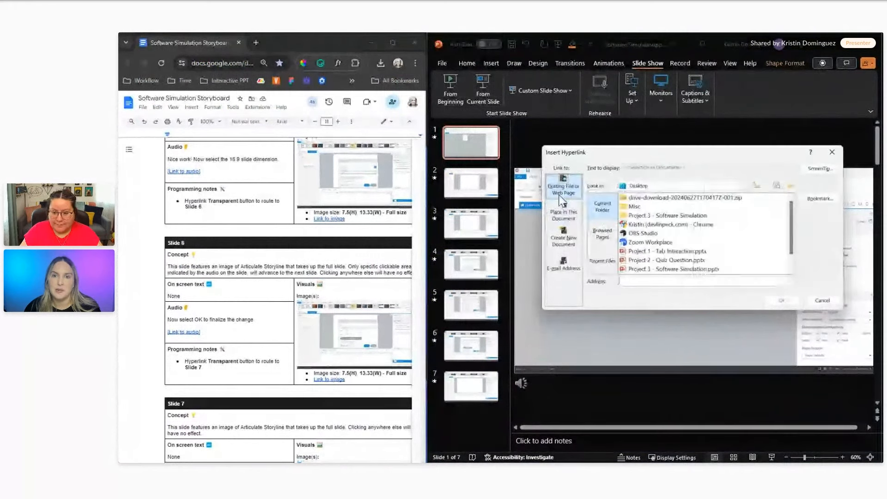
pyautogui.click(566, 212)
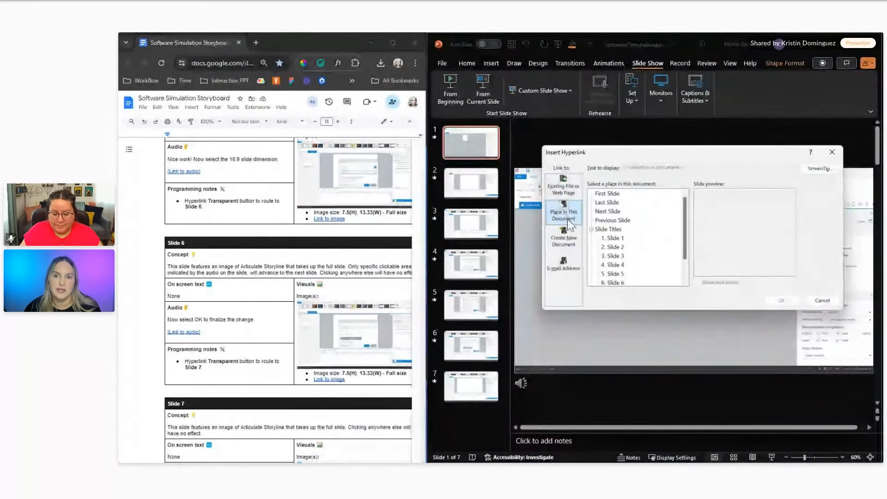
pyautogui.scroll(-1, 607, 242)
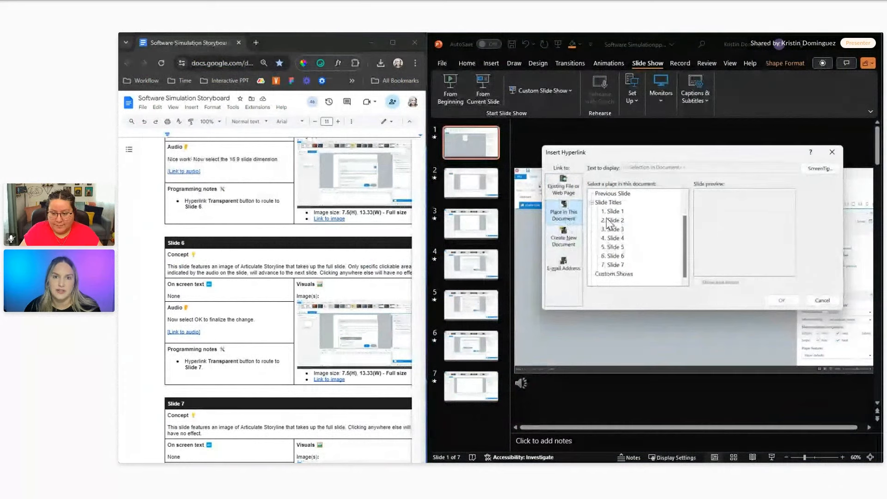
pyautogui.click(616, 221)
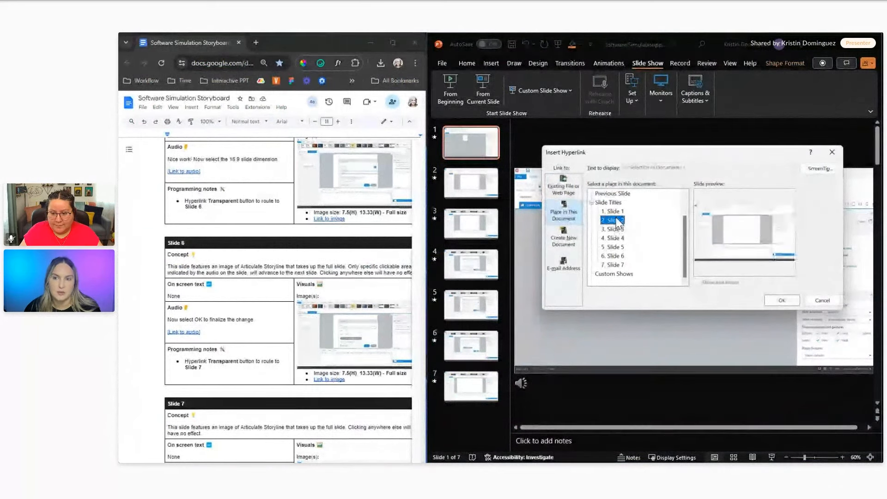
pyautogui.click(782, 300)
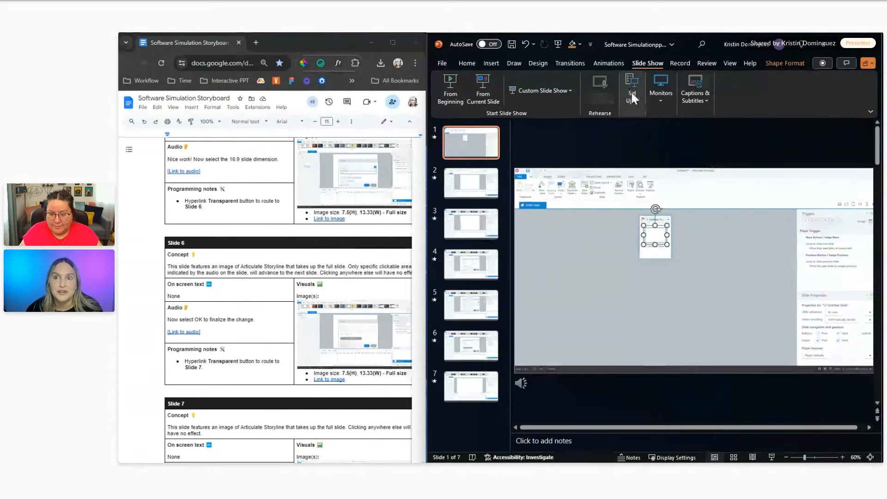
# Play the slide show from the beginning, test every transparent button from slide 1 through to slide 7, and exit the show.
pyautogui.click(448, 91)
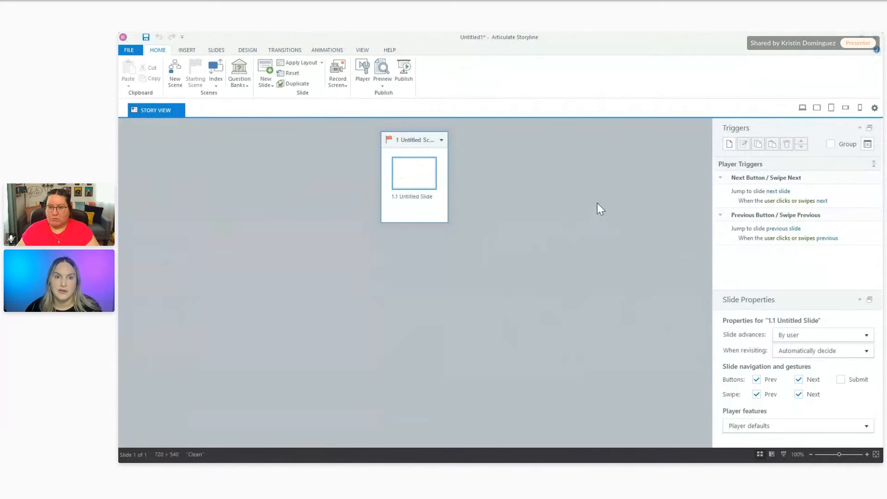
pyautogui.doubleClick(405, 174)
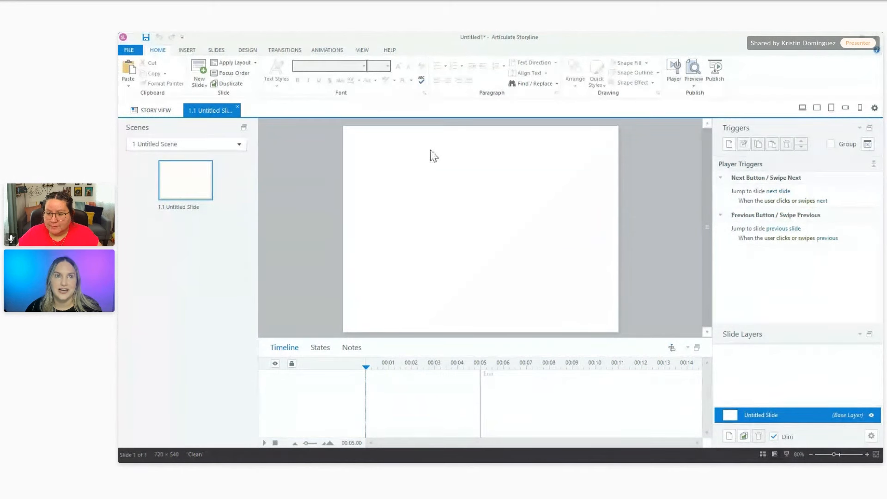
pyautogui.click(249, 51)
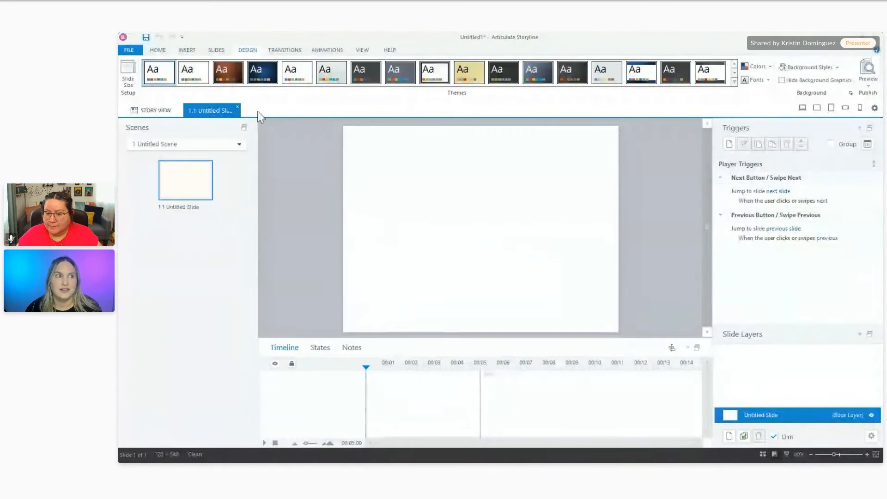
pyautogui.click(128, 75)
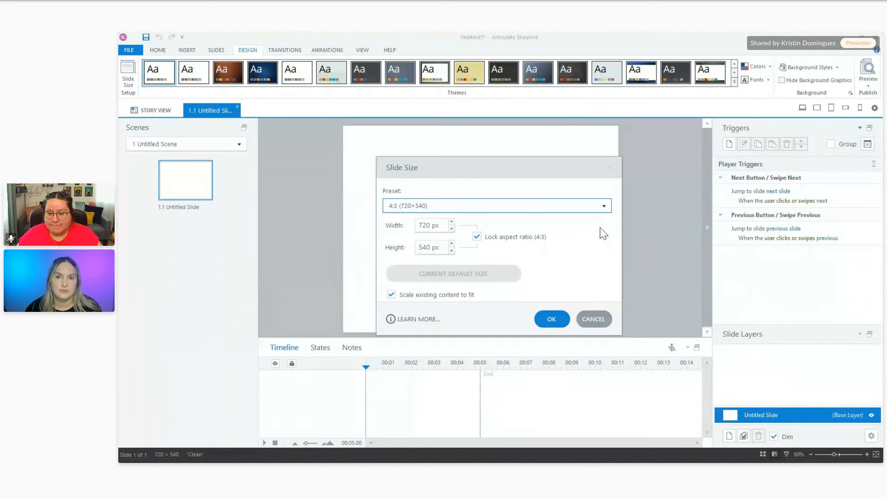
pyautogui.click(604, 206)
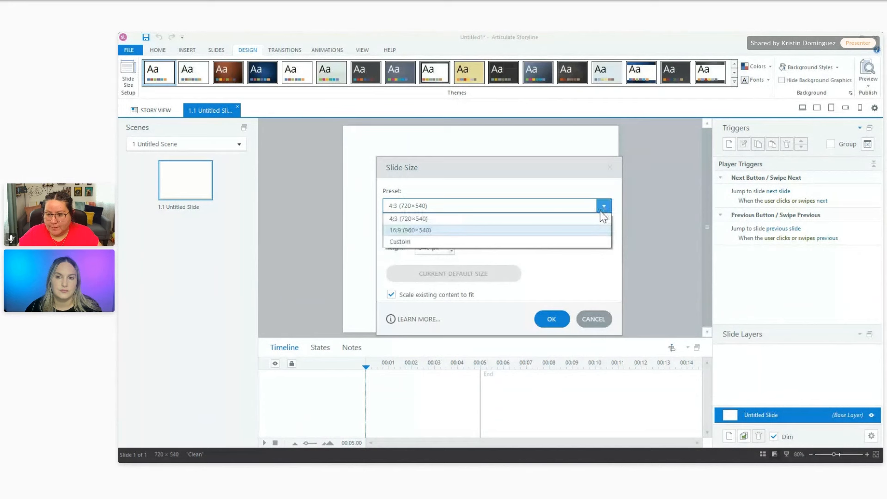
pyautogui.click(592, 229)
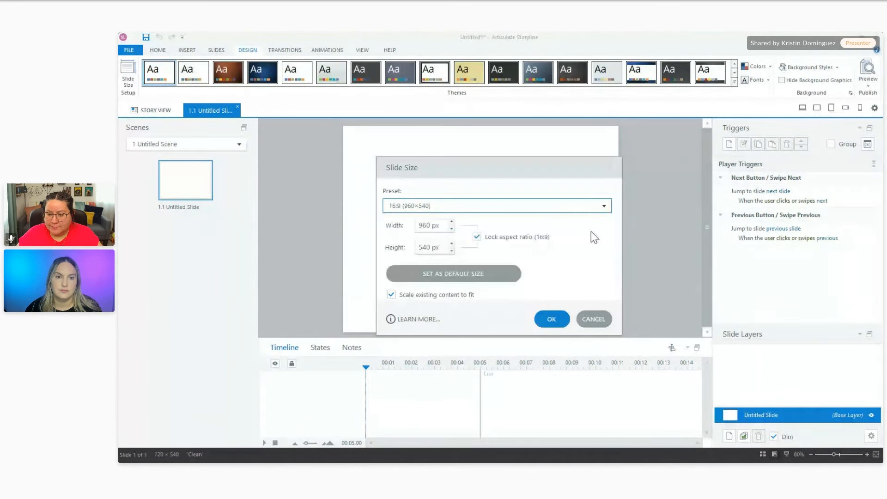
pyautogui.click(560, 323)
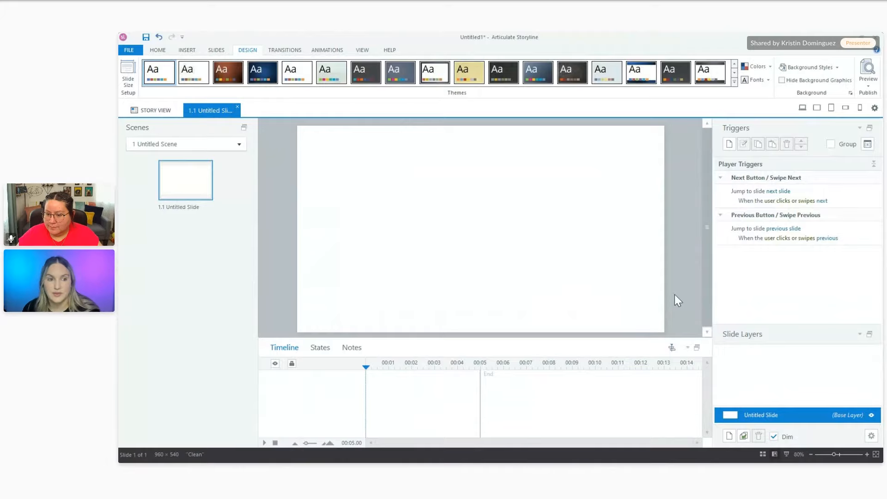
pyautogui.press('Escape')
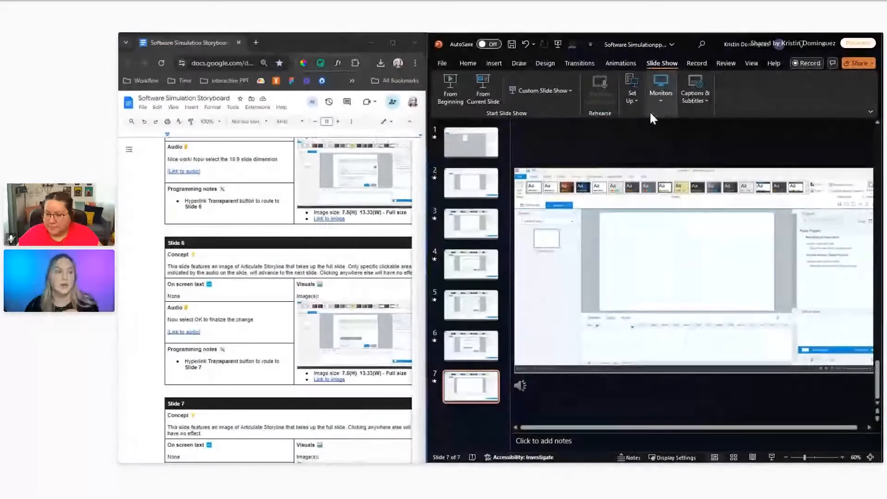
# Save the software simulation presentation, and close it along with the browser window showing the storyboard.
pyautogui.scroll(8, 292, 371)
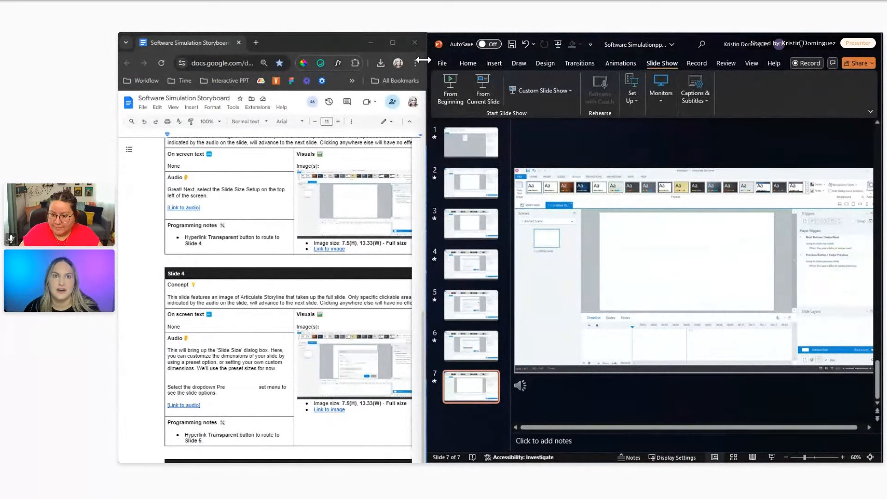
pyautogui.click(439, 63)
pyautogui.click(463, 193)
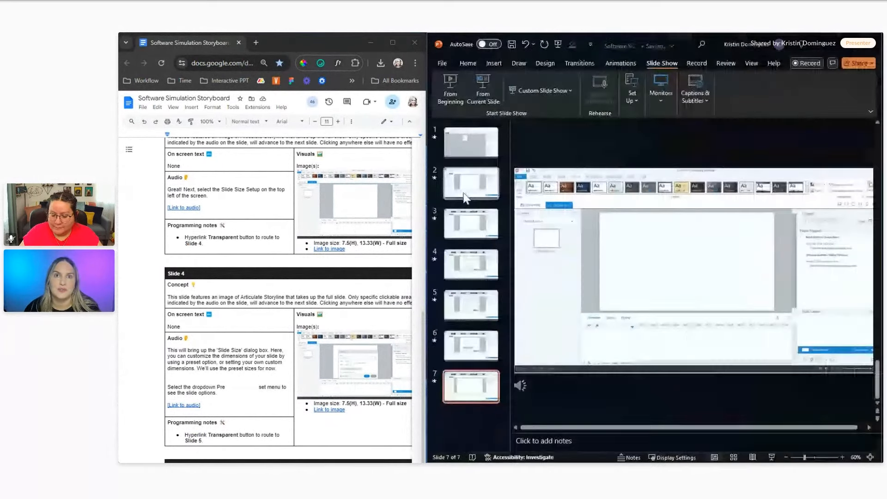
pyautogui.click(875, 45)
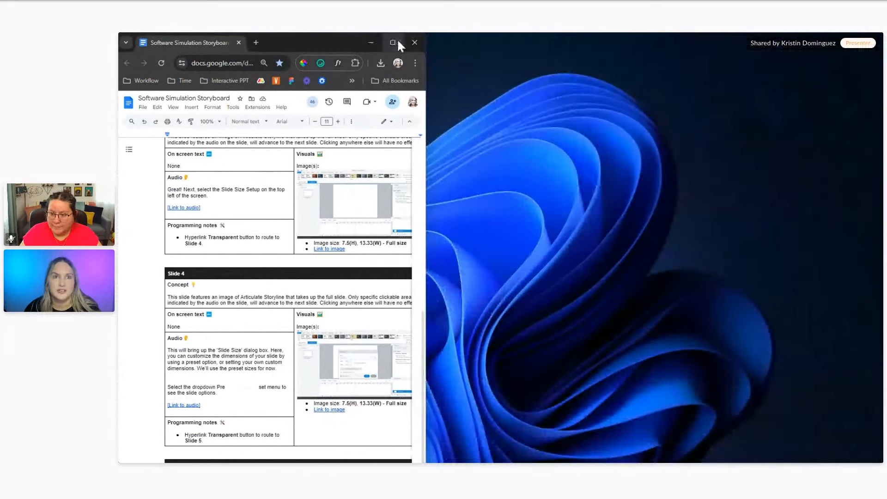
pyautogui.click(415, 42)
# Launch Articulate Storyline 360 and import all slides of Software Simulationpptx.pptx into a new scene.
pyautogui.click(208, 453)
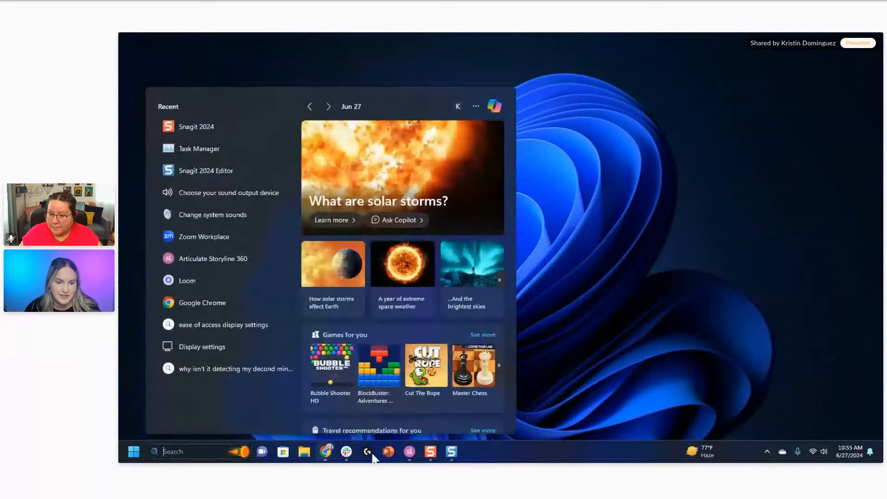
pyautogui.click(200, 258)
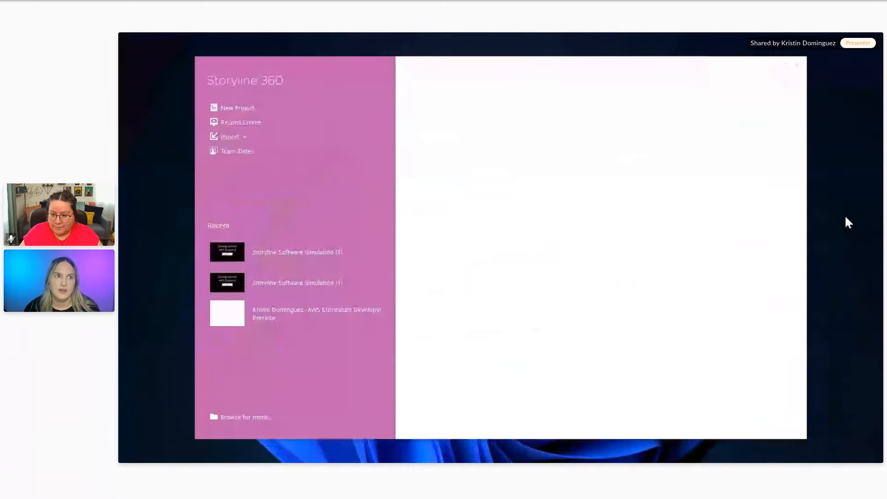
pyautogui.click(244, 138)
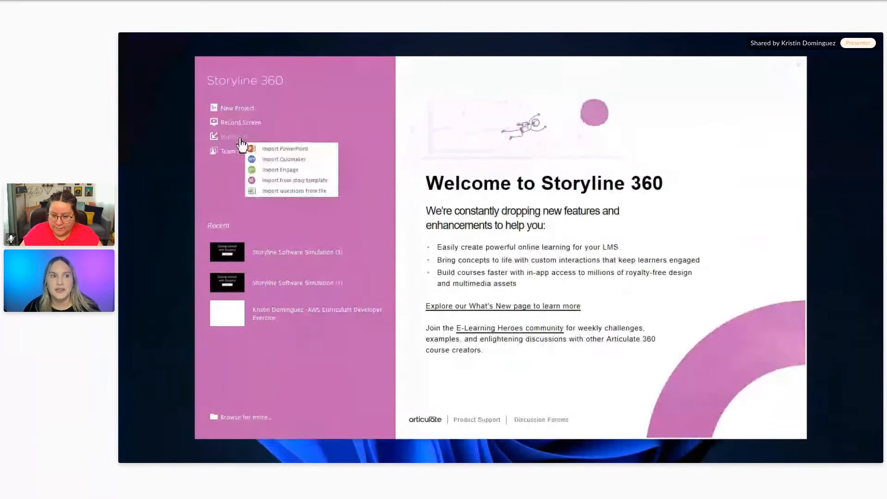
pyautogui.click(262, 149)
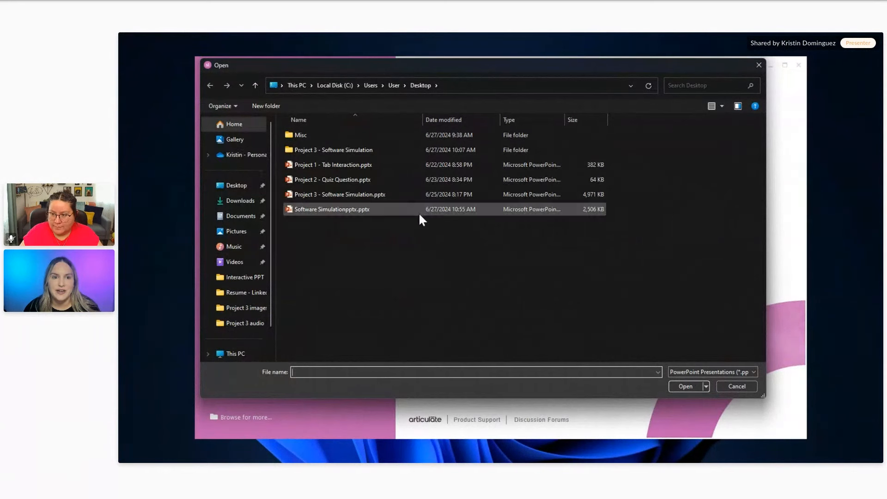
pyautogui.click(375, 210)
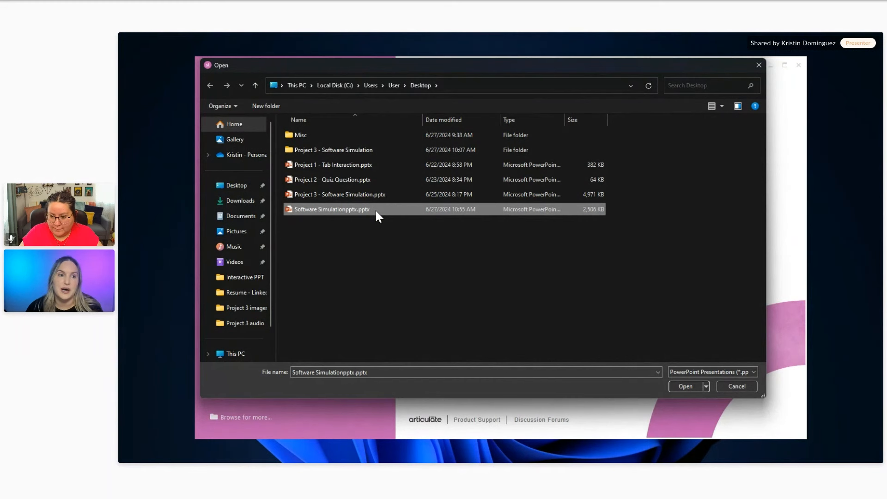
pyautogui.click(374, 209)
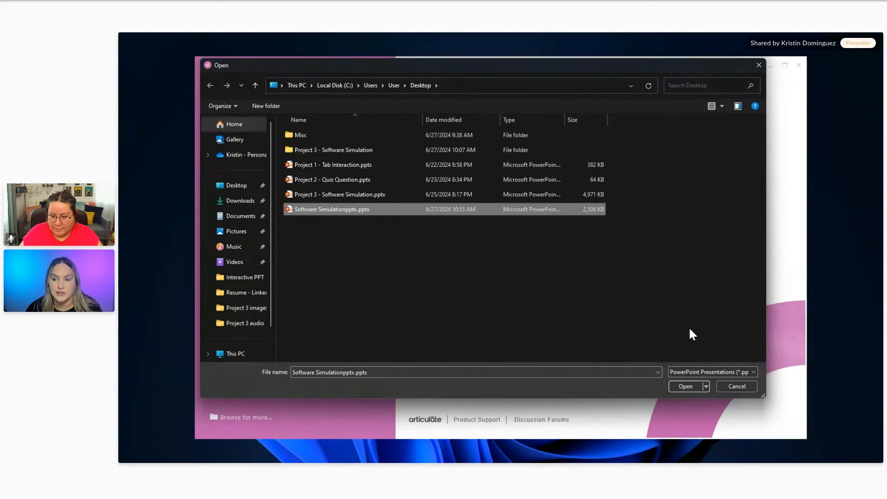
pyautogui.click(691, 385)
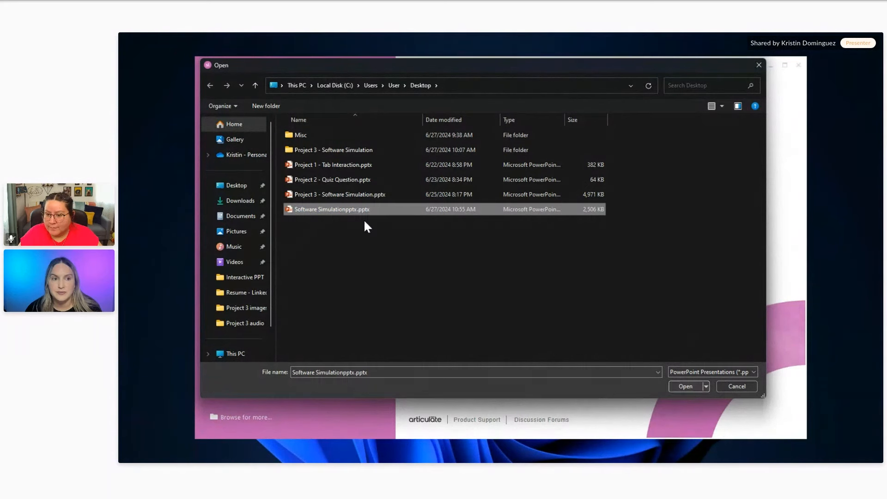
pyautogui.doubleClick(342, 209)
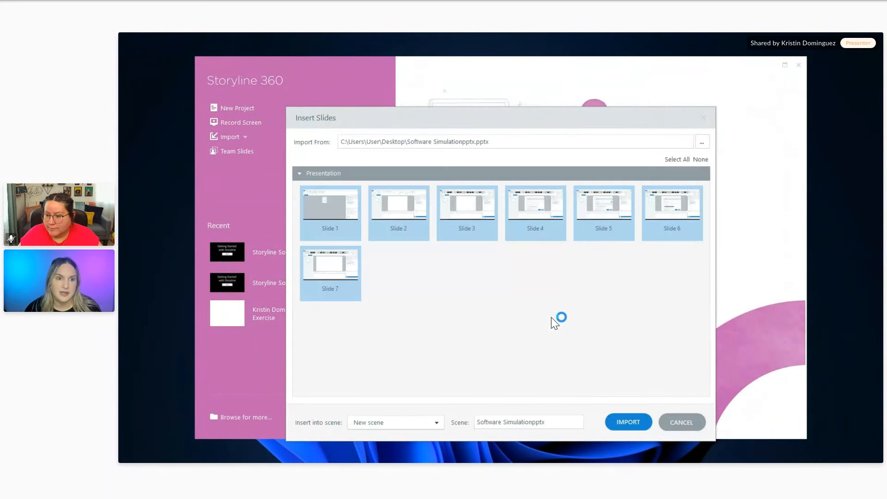
pyautogui.click(632, 426)
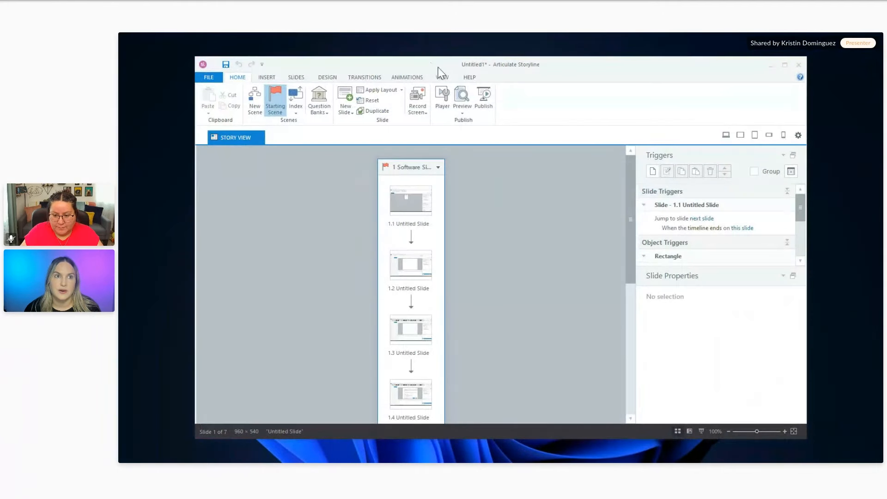
# Set the imported story's slide size to the 16:9 (960×540) preset and maximize the Storyline window.
pyautogui.click(327, 77)
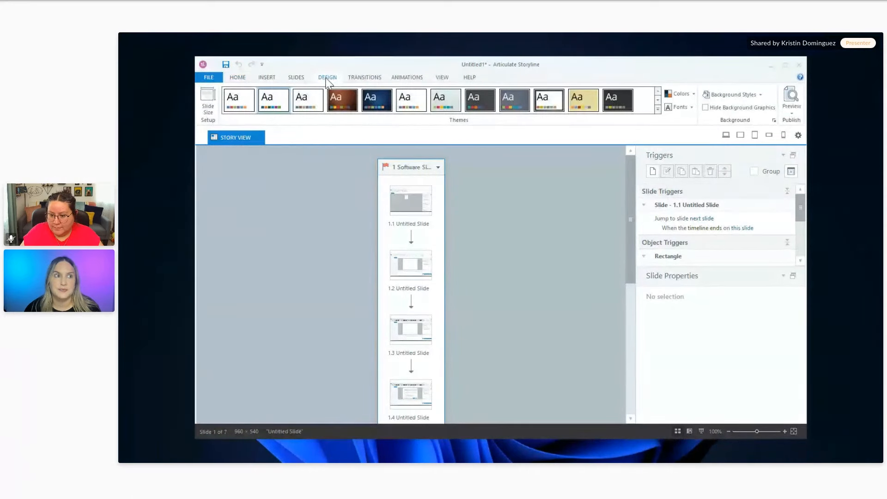
pyautogui.click(207, 105)
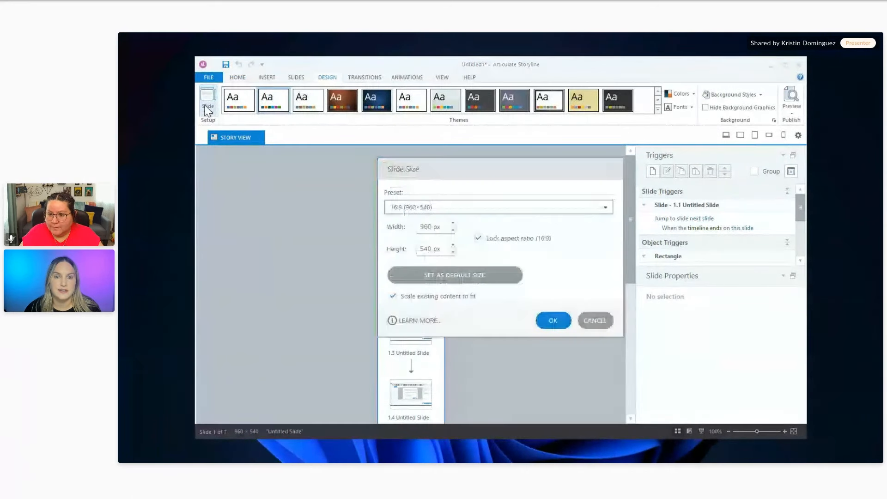
pyautogui.click(459, 209)
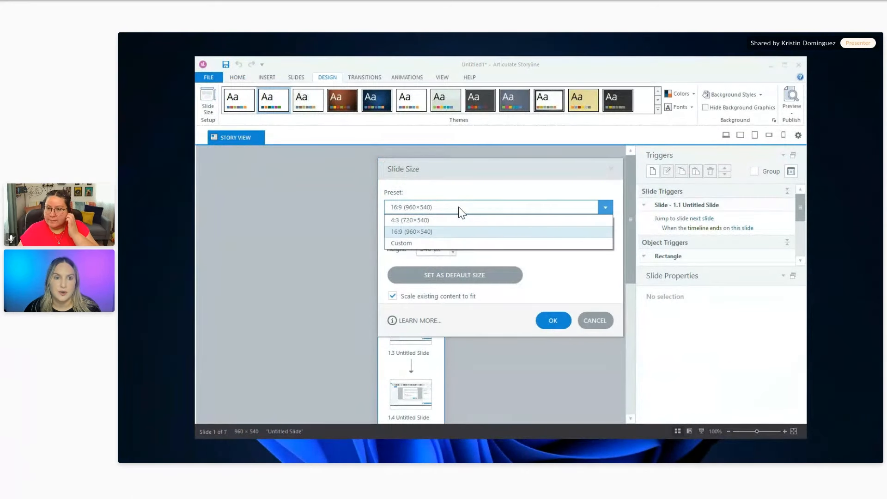
pyautogui.click(454, 232)
pyautogui.click(553, 320)
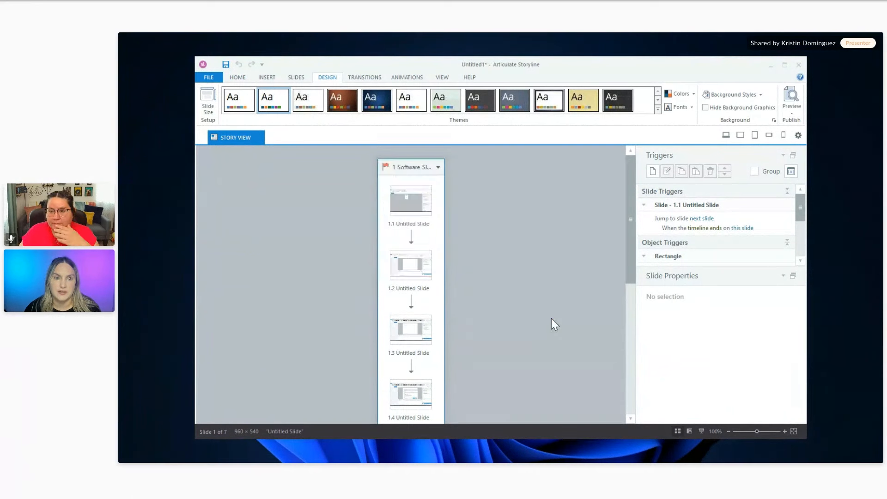
pyautogui.click(538, 276)
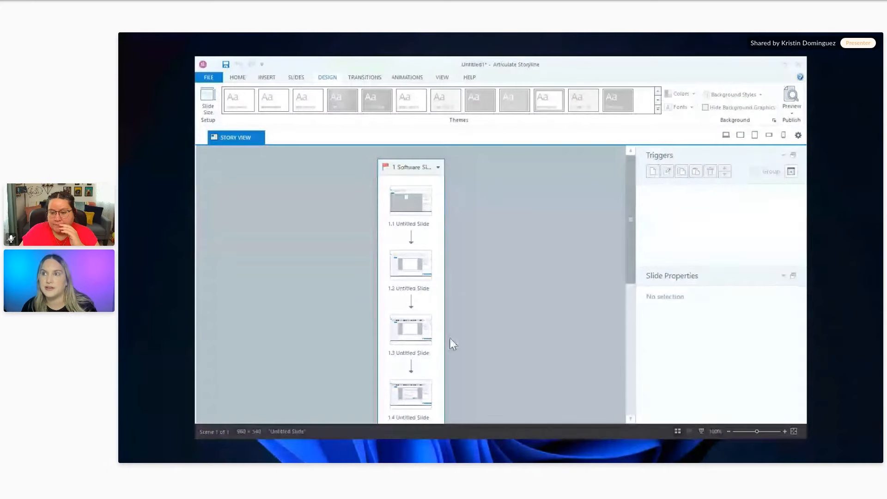
pyautogui.click(785, 66)
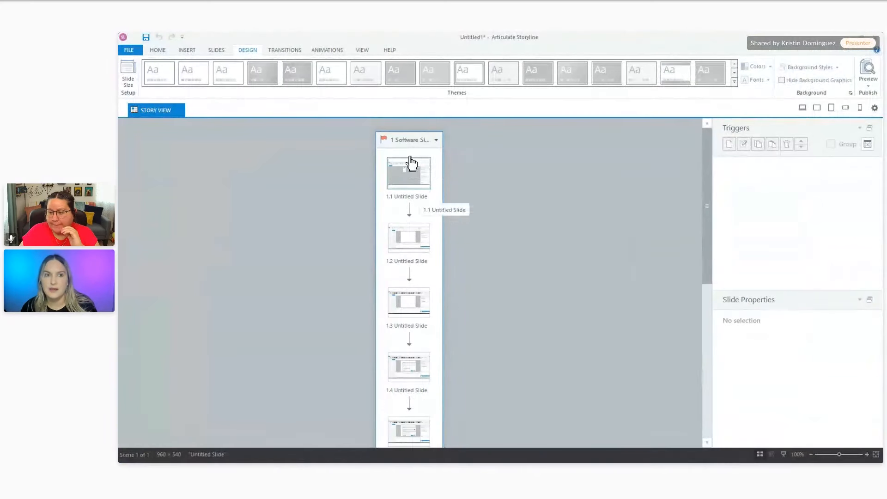
# Set all seven imported slides, 1.1 through 1.7, to advance by user.
pyautogui.click(415, 174)
pyautogui.scroll(-4, 418, 231)
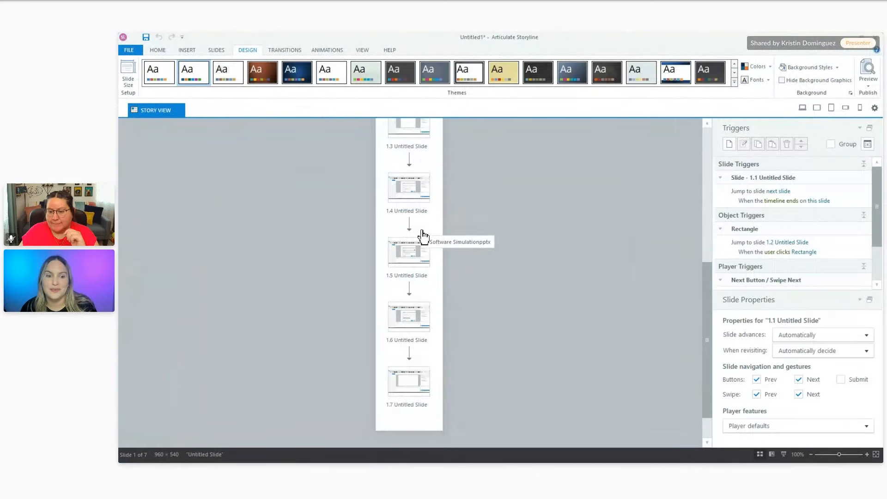
pyautogui.keyDown('shift'); pyautogui.click(397, 393); pyautogui.keyUp('shift')
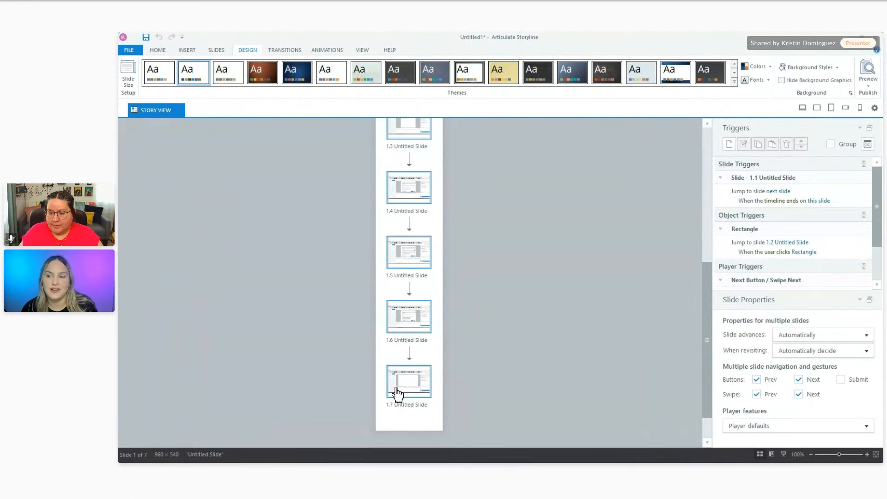
pyautogui.click(848, 342)
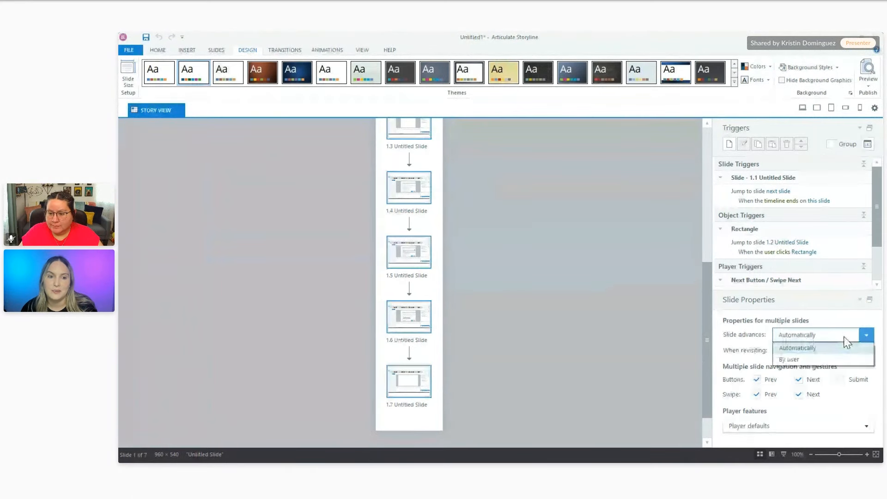
pyautogui.click(830, 359)
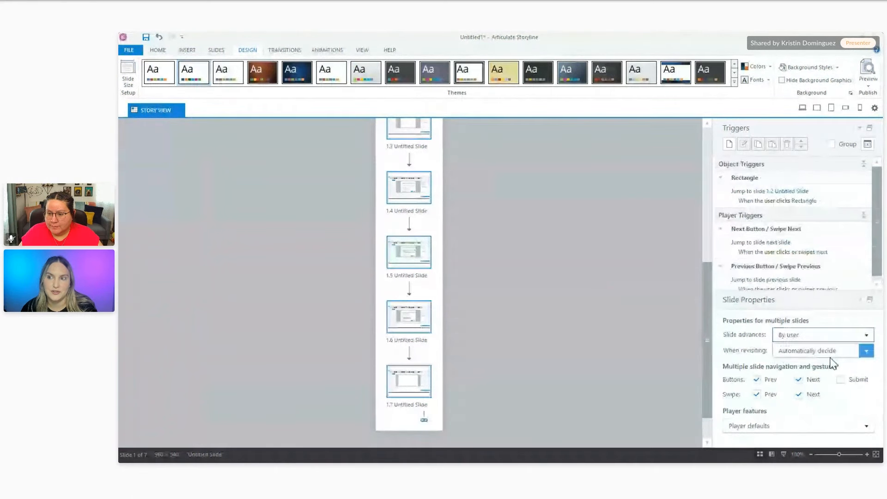
pyautogui.click(535, 279)
pyautogui.scroll(2, 538, 281)
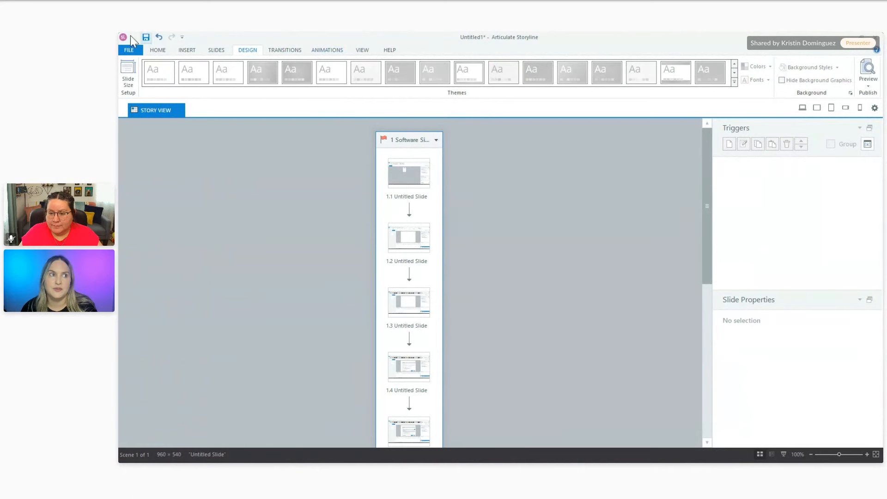
# Generate a preview of the entire project.
pyautogui.click(156, 51)
pyautogui.click(382, 84)
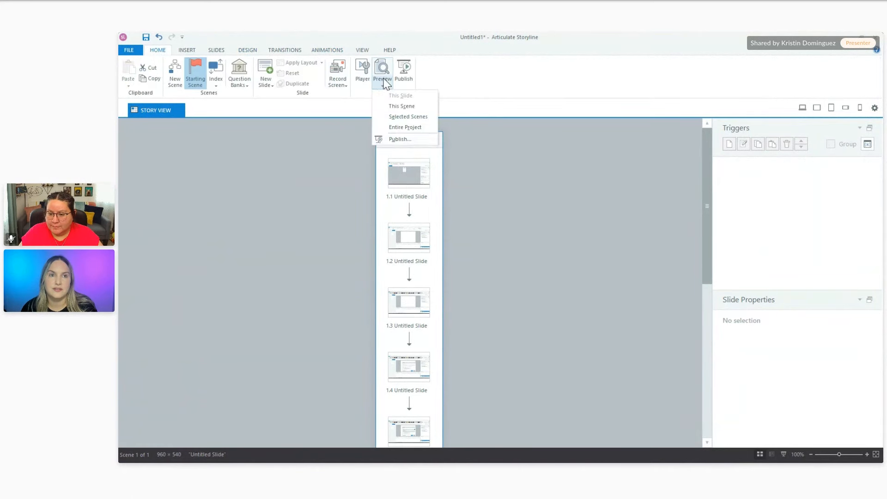
pyautogui.click(417, 137)
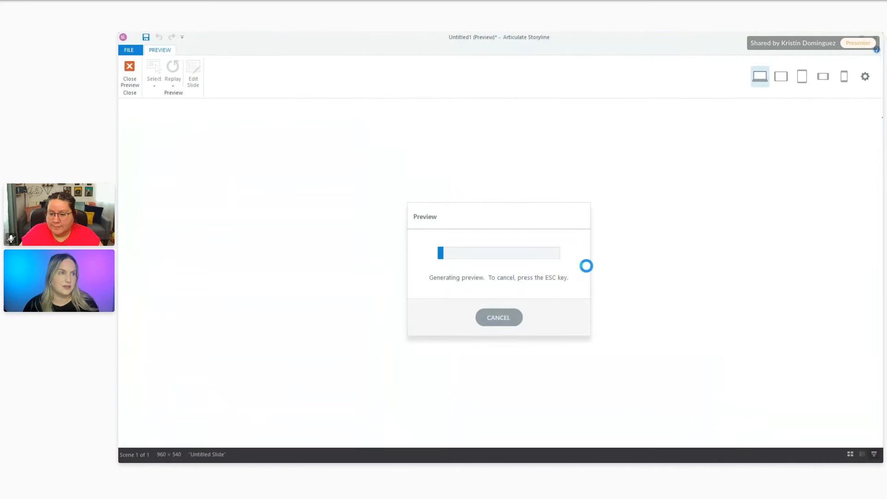